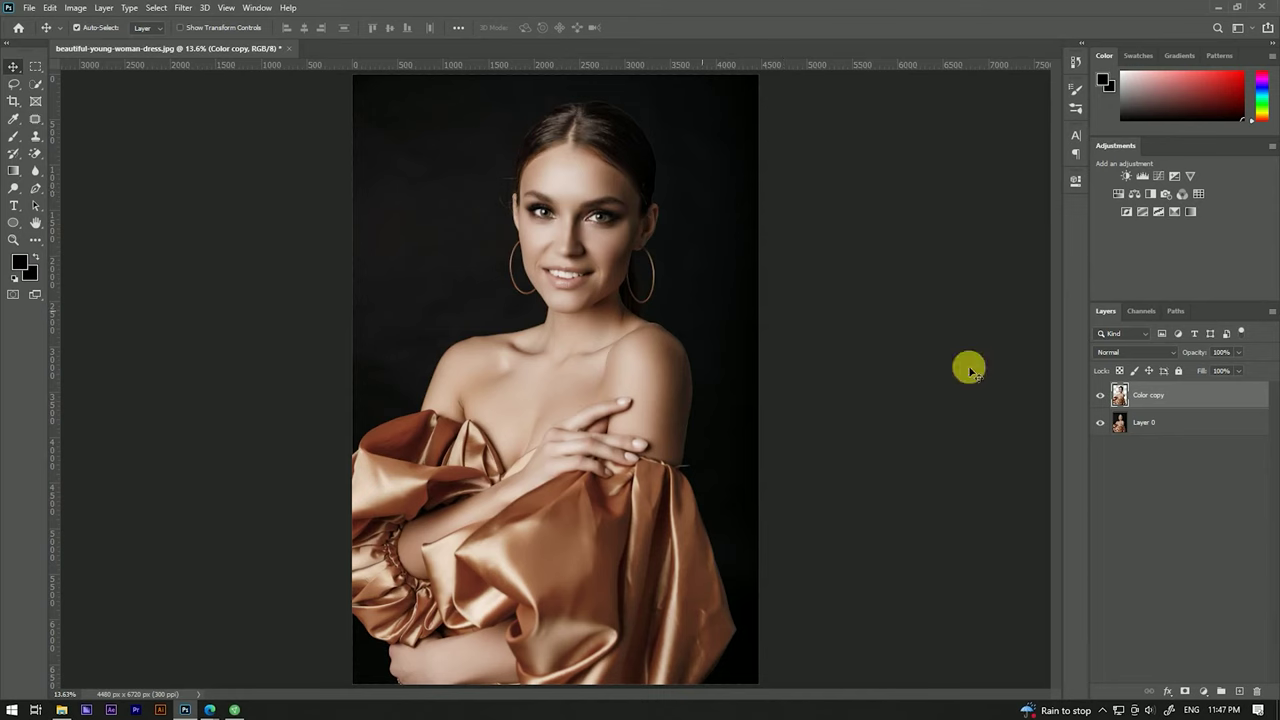
# Step: Toggle the cut-out and original photo layers' visibility to compare them
pyautogui.click(1100, 396)
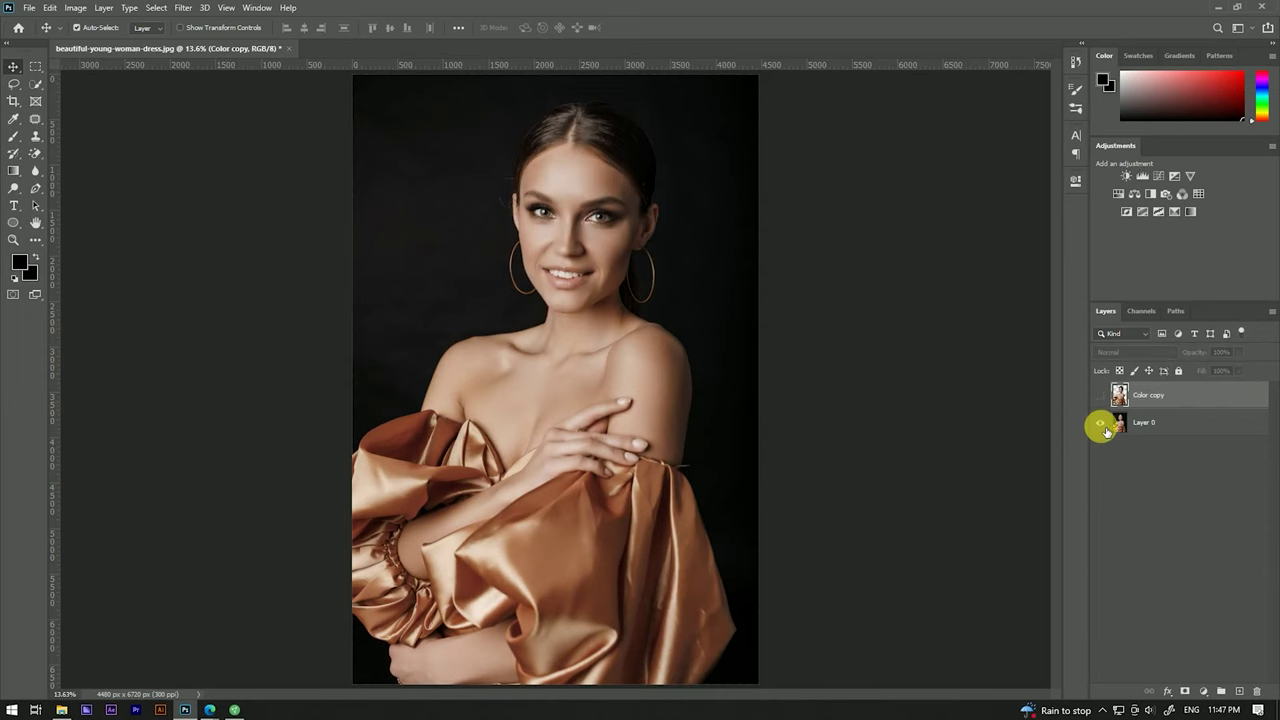
pyautogui.click(1100, 422)
pyautogui.click(1100, 396)
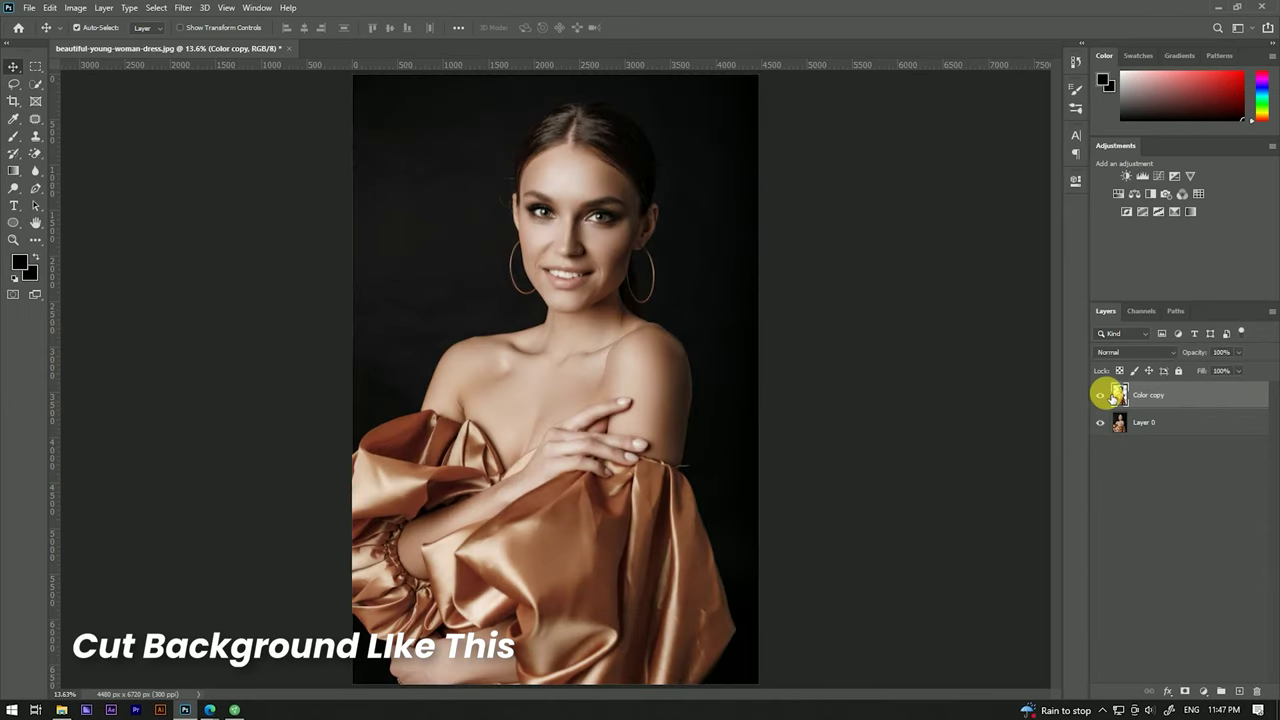
pyautogui.click(1100, 424)
pyautogui.click(1100, 424)
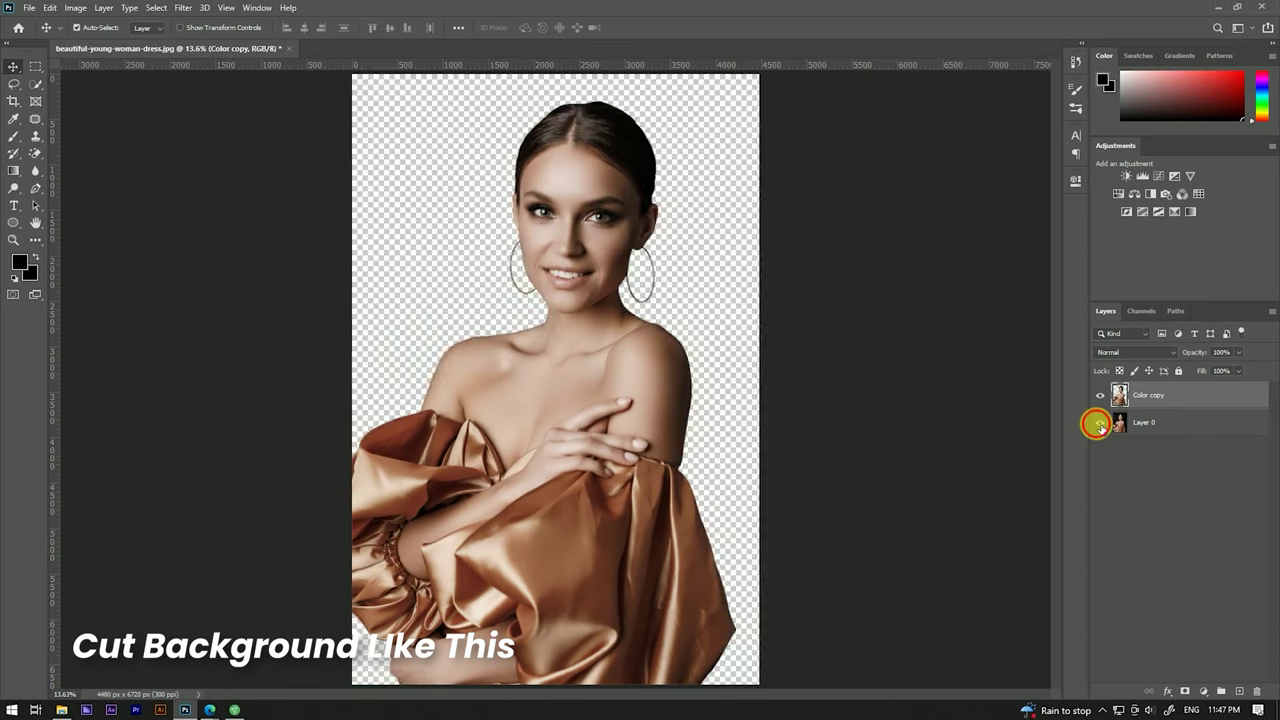
pyautogui.click(1100, 424)
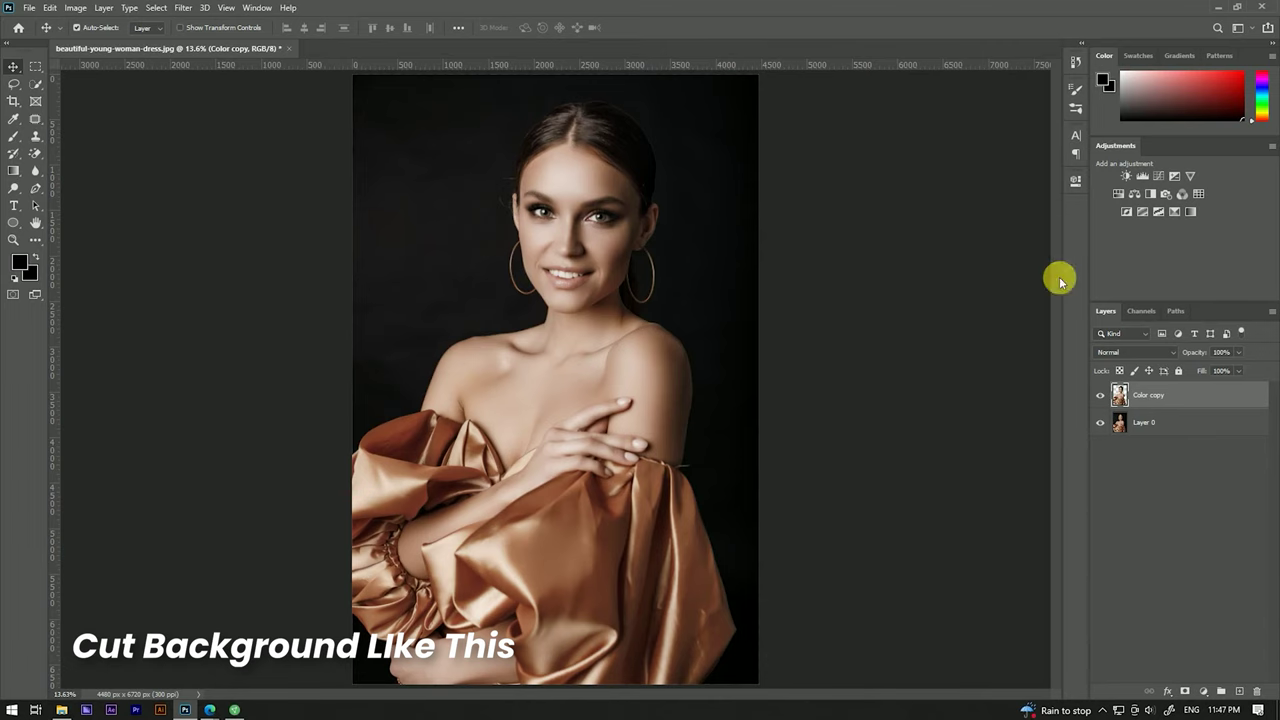
pyautogui.scroll(-2, 717, 233)
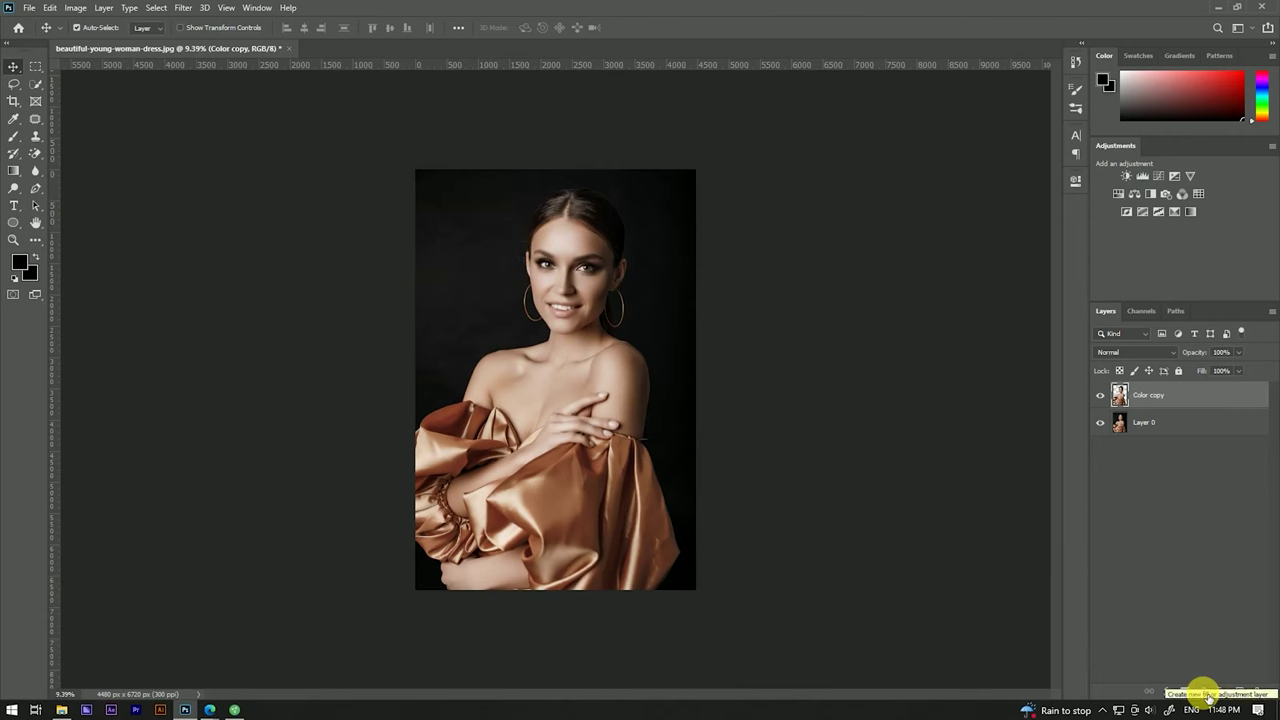
# Step: Add a Solid Color fill layer set to black #000000
pyautogui.click(1209, 696)
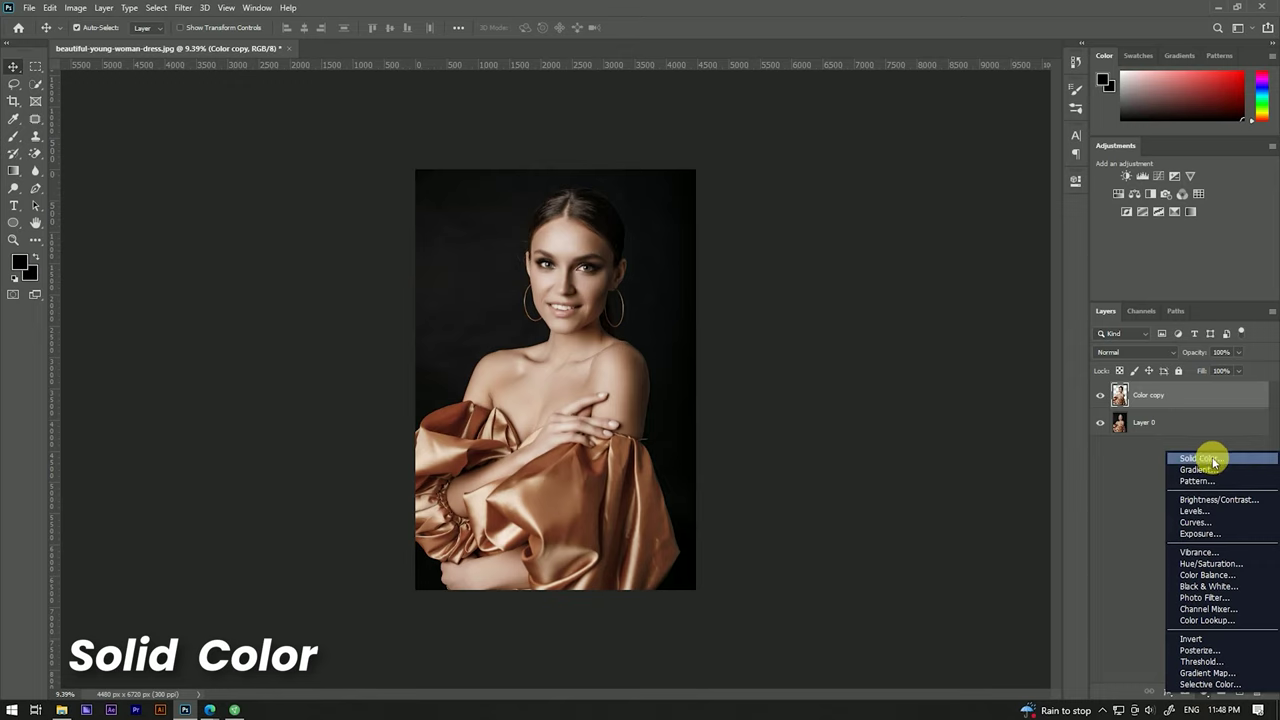
pyautogui.click(1213, 459)
pyautogui.moveTo(943, 360); pyautogui.dragTo(975, 402)
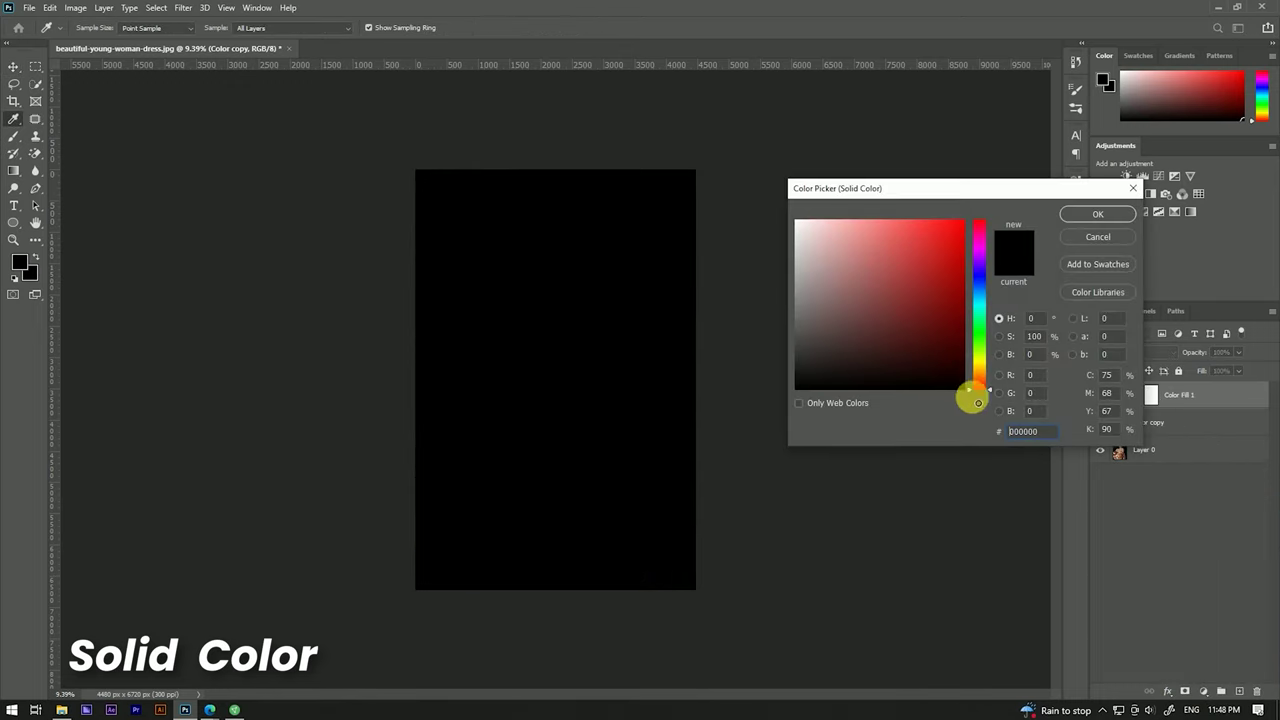
pyautogui.moveTo(1010, 433); pyautogui.dragTo(1043, 437)
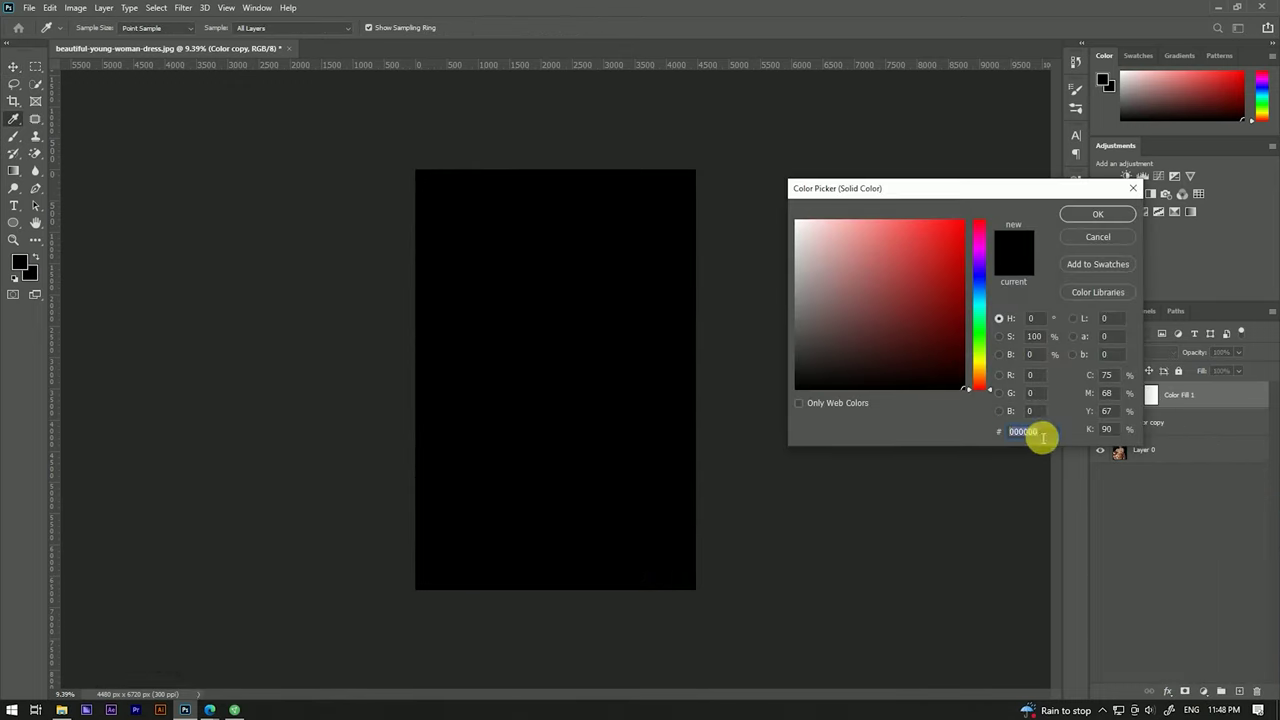
pyautogui.click(1066, 212)
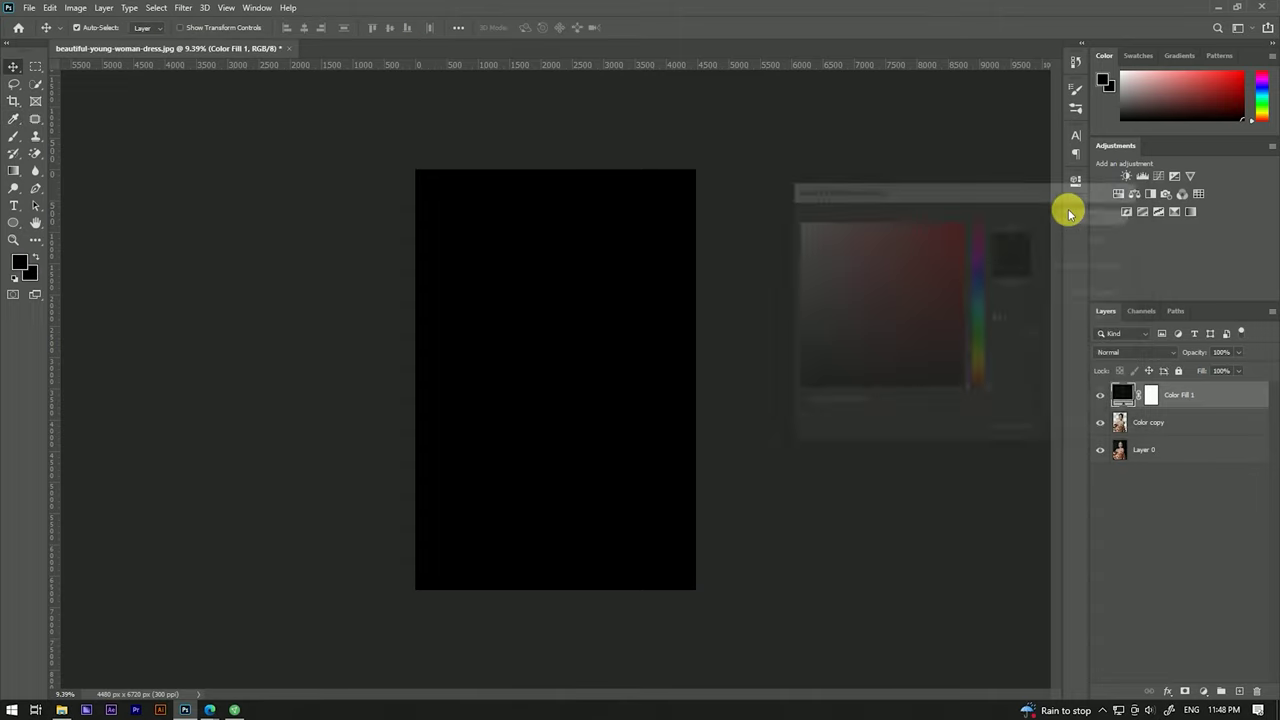
# Step: Move the black fill below Color copy and rename it Background
pyautogui.moveTo(1209, 395); pyautogui.dragTo(1220, 433)
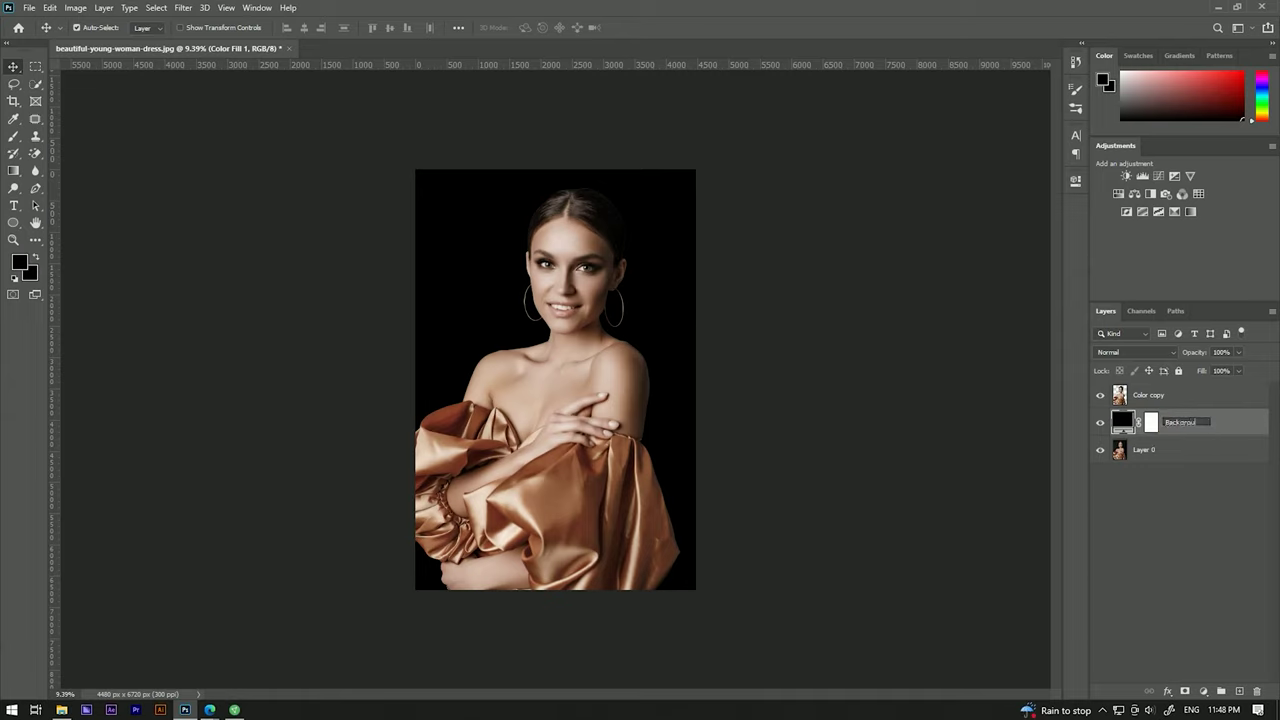
pyautogui.click(1212, 465)
pyautogui.click(1211, 423)
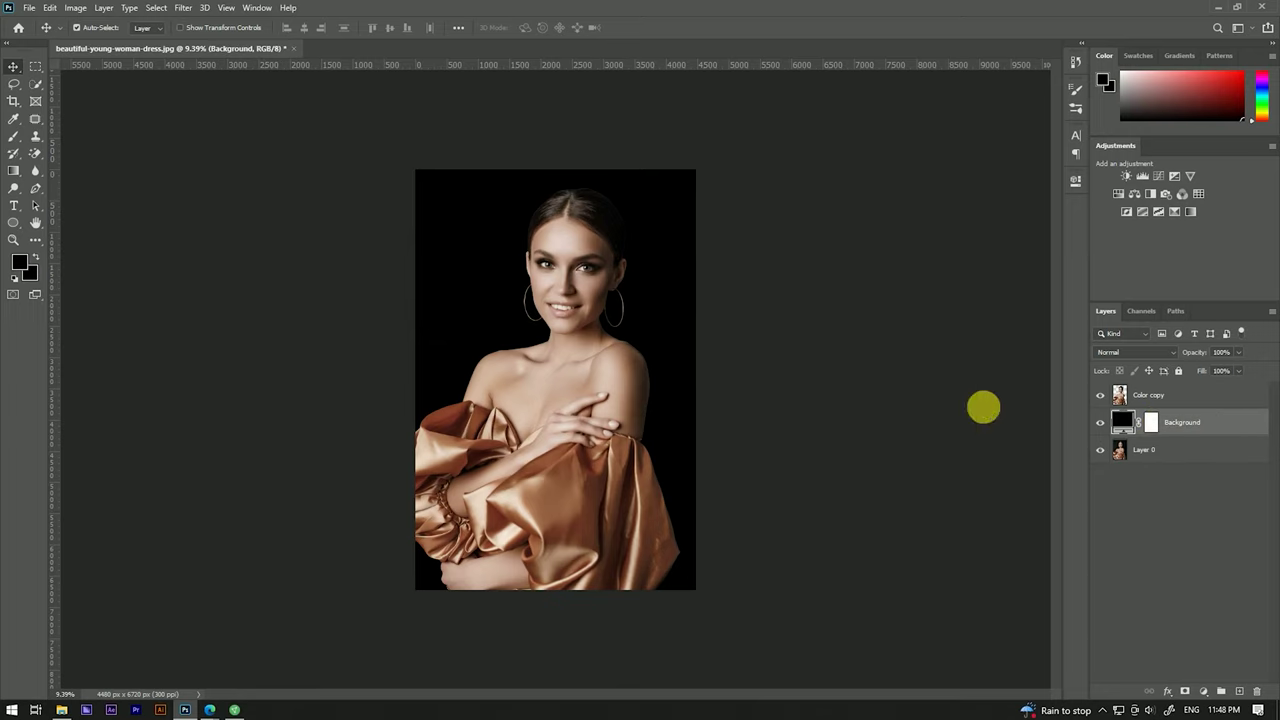
pyautogui.scroll(2, 586, 280)
pyautogui.scroll(3, 587, 285)
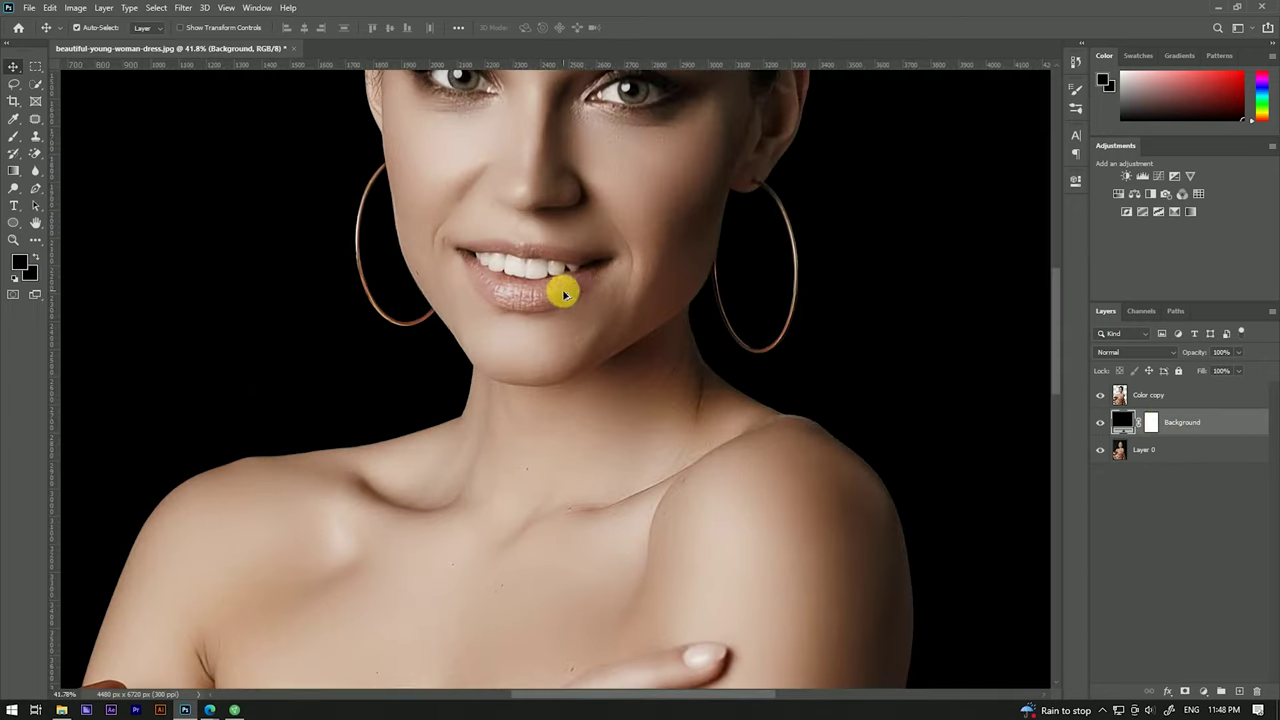
pyautogui.scroll(-2, 563, 289)
pyautogui.scroll(-2, 563, 289)
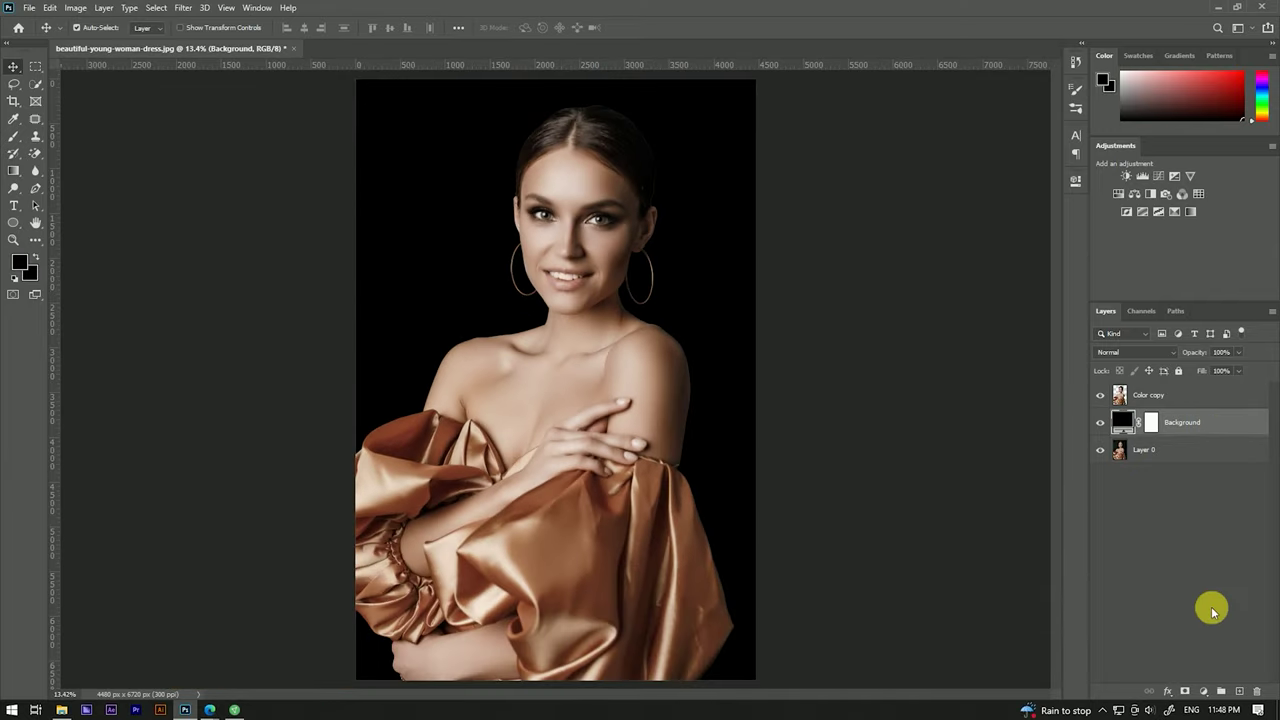
# Step: Add a cyan #00ffff Solid Color fill layer above the Color copy portrait
pyautogui.click(1175, 396)
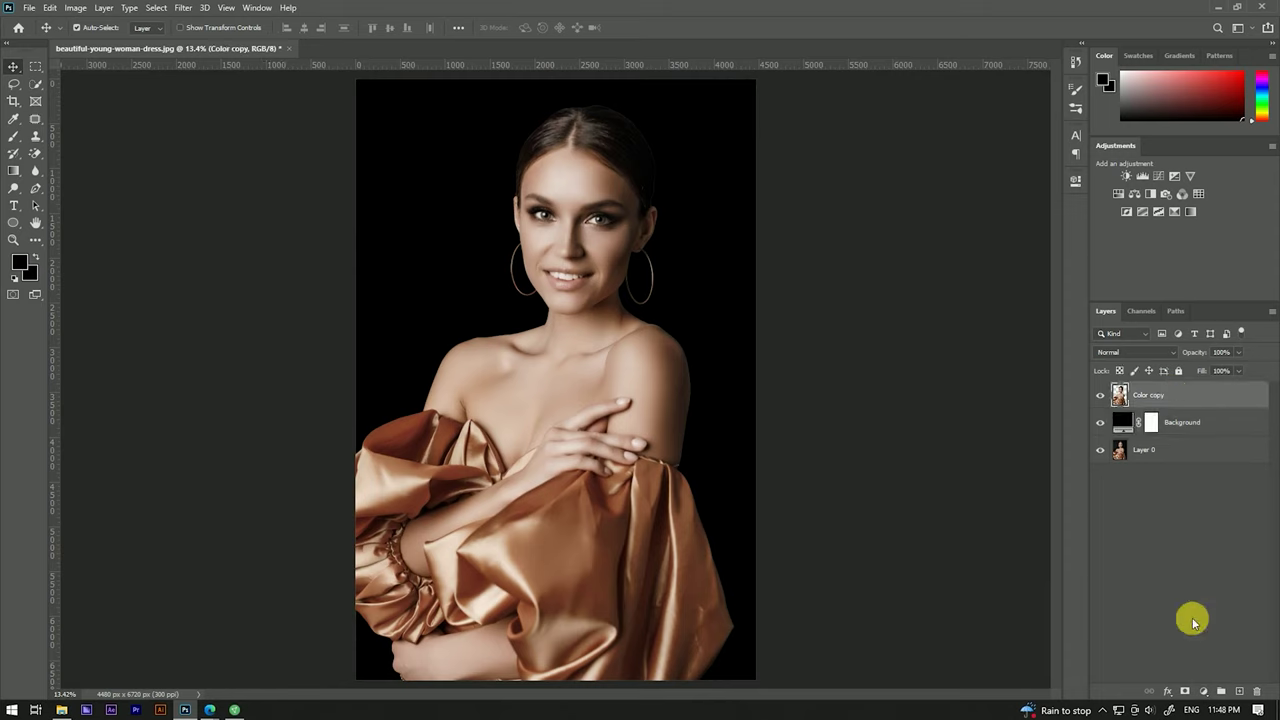
pyautogui.click(1203, 691)
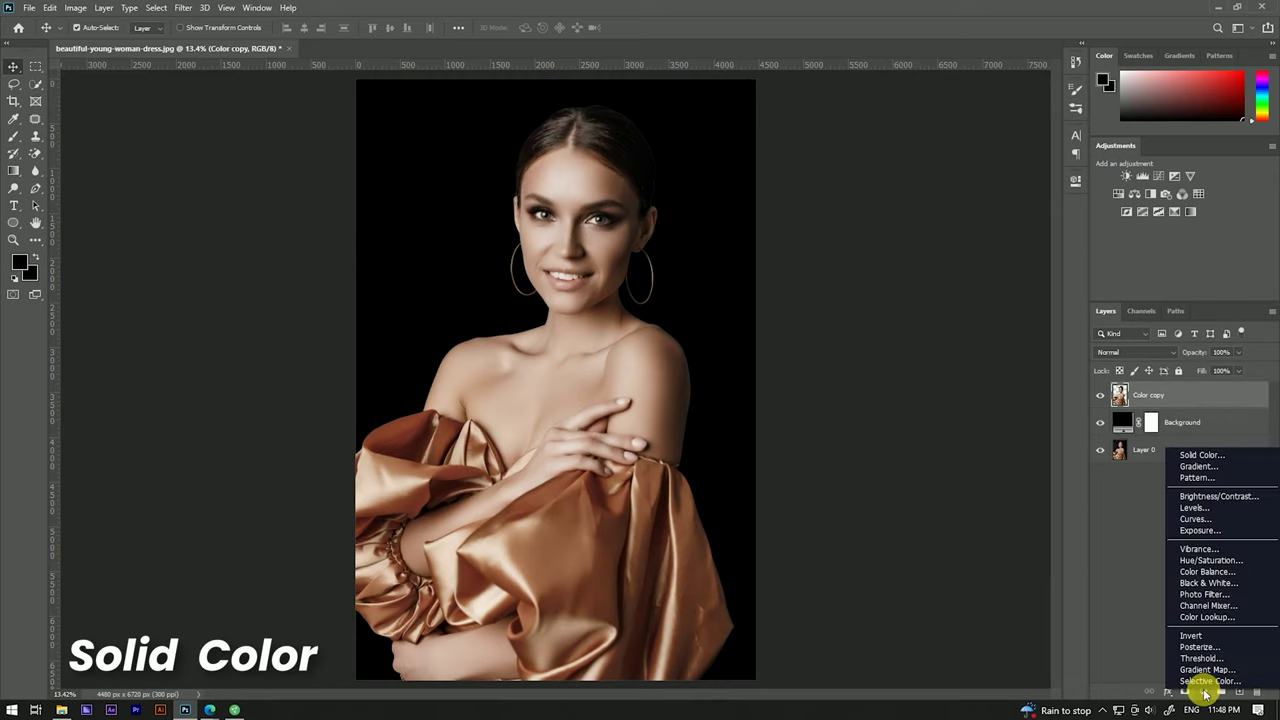
pyautogui.click(1200, 455)
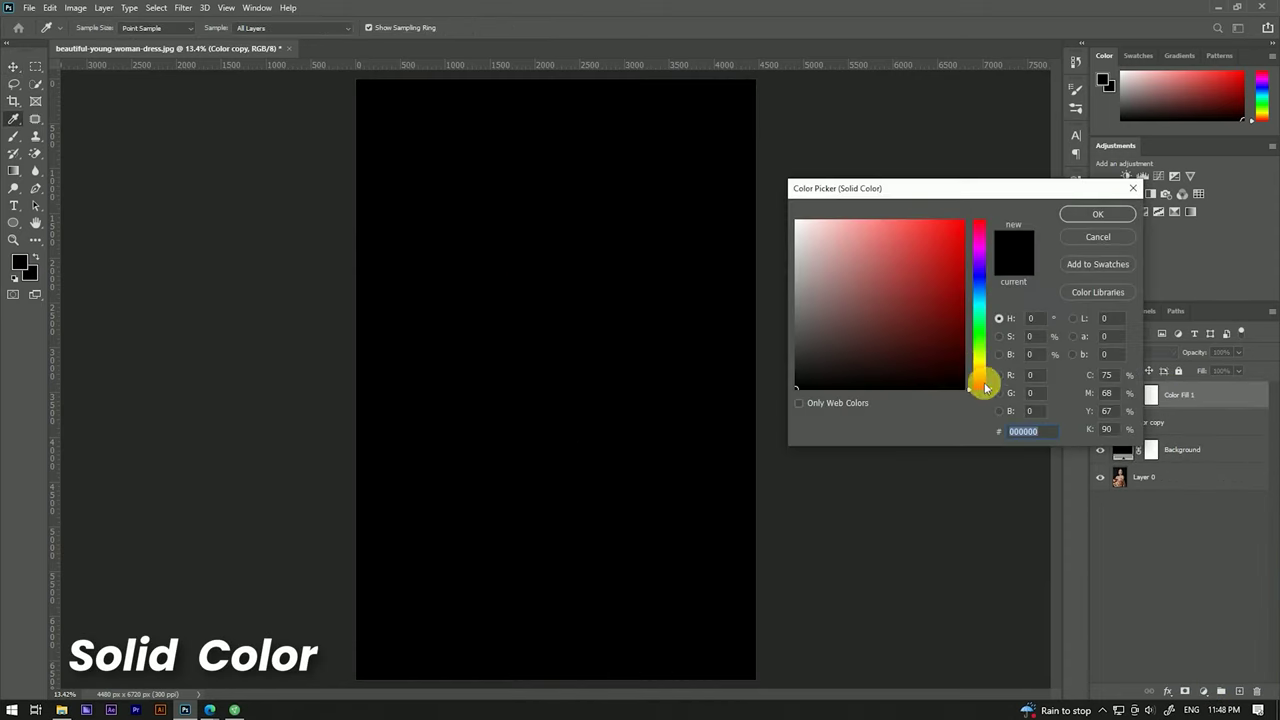
pyautogui.click(981, 303)
pyautogui.moveTo(951, 237); pyautogui.dragTo(965, 220)
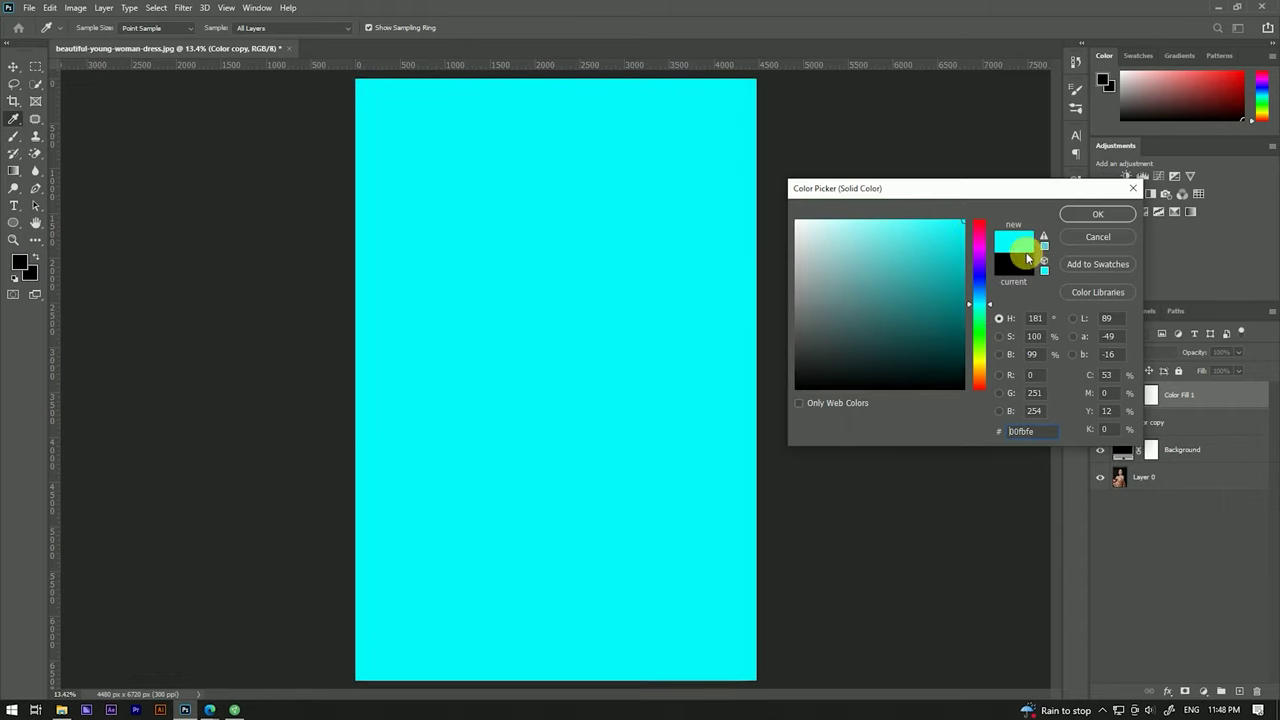
pyautogui.moveTo(1043, 431); pyautogui.dragTo(959, 435)
pyautogui.click(1088, 216)
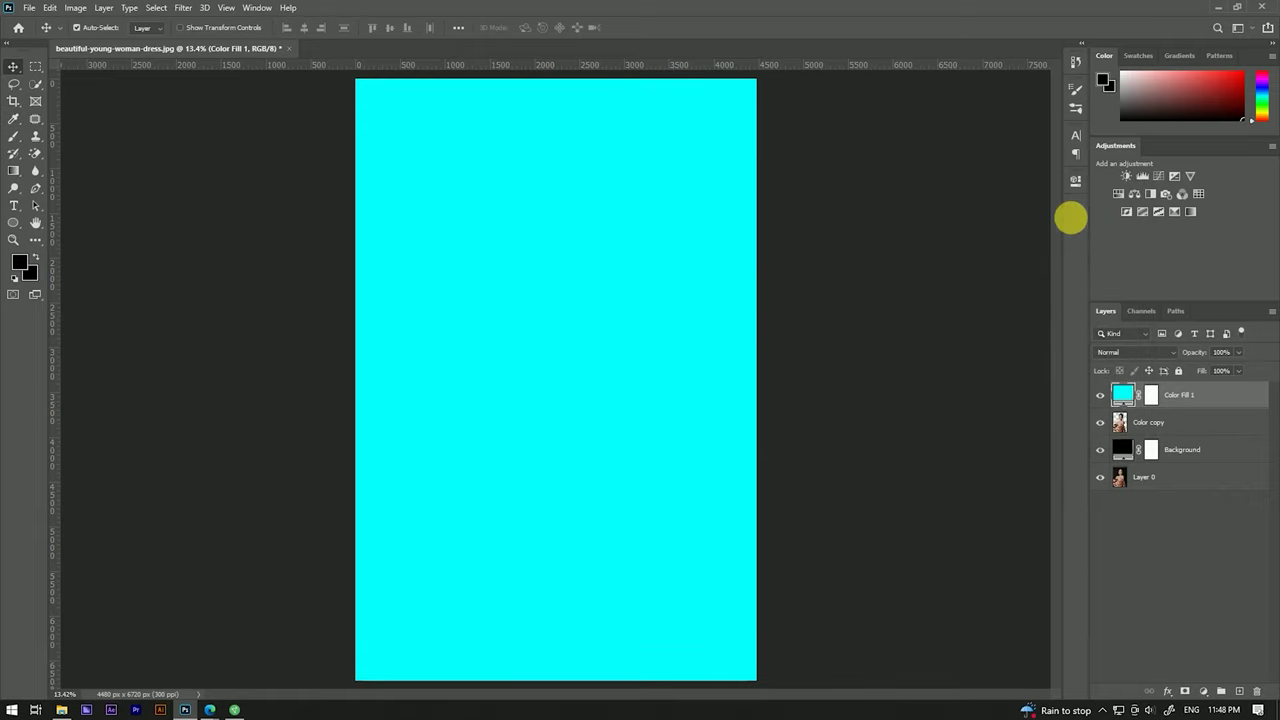
# Step: Set the cyan fill layer's blend mode to Color
pyautogui.click(1104, 353)
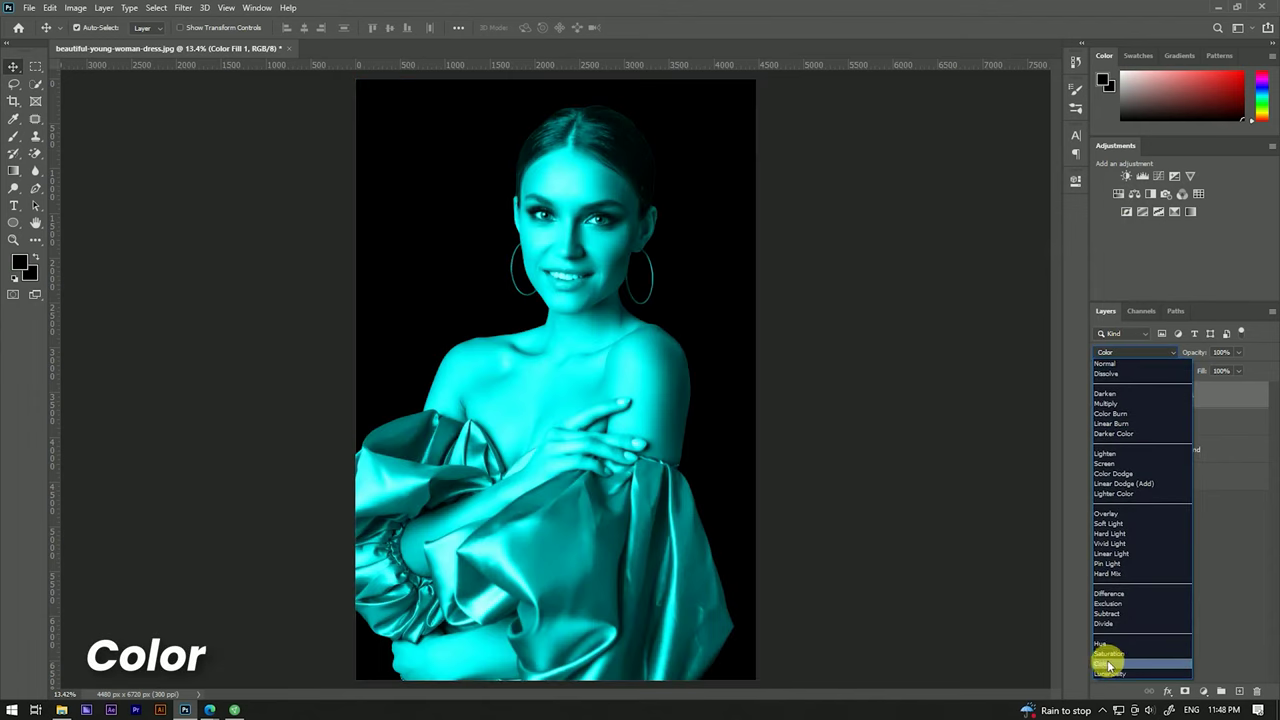
pyautogui.click(1127, 665)
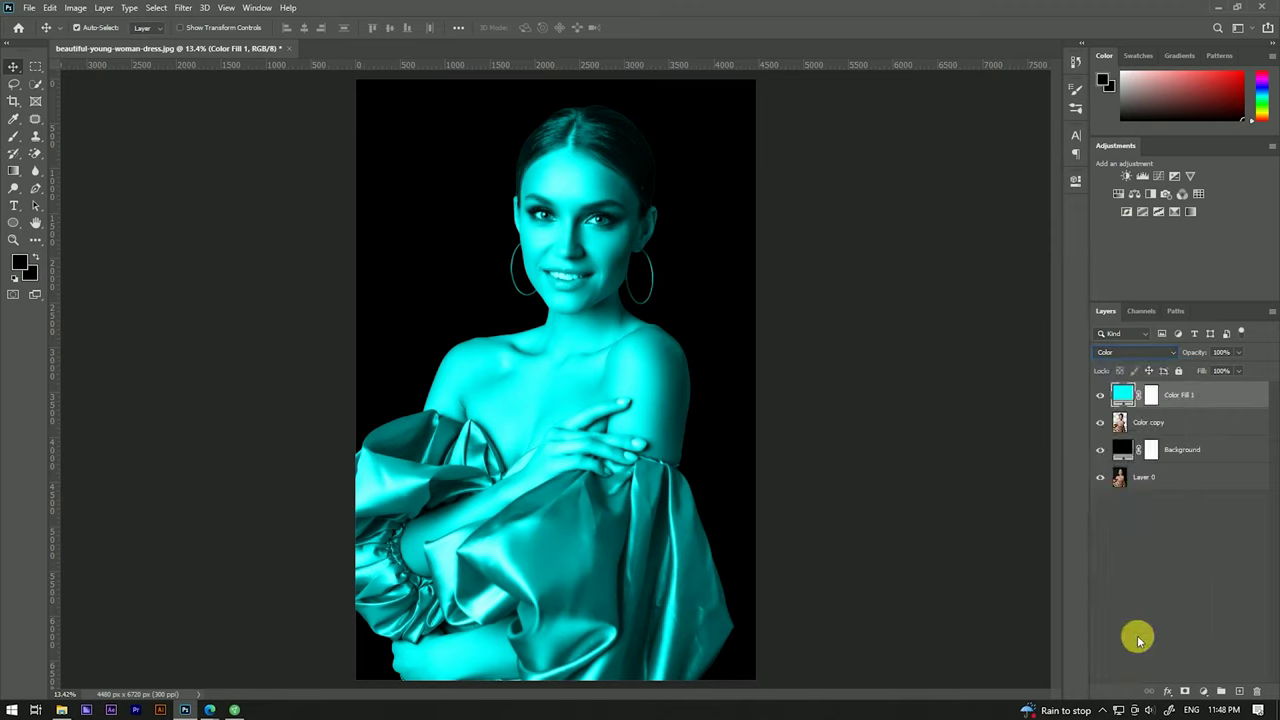
pyautogui.rightClick(1224, 398)
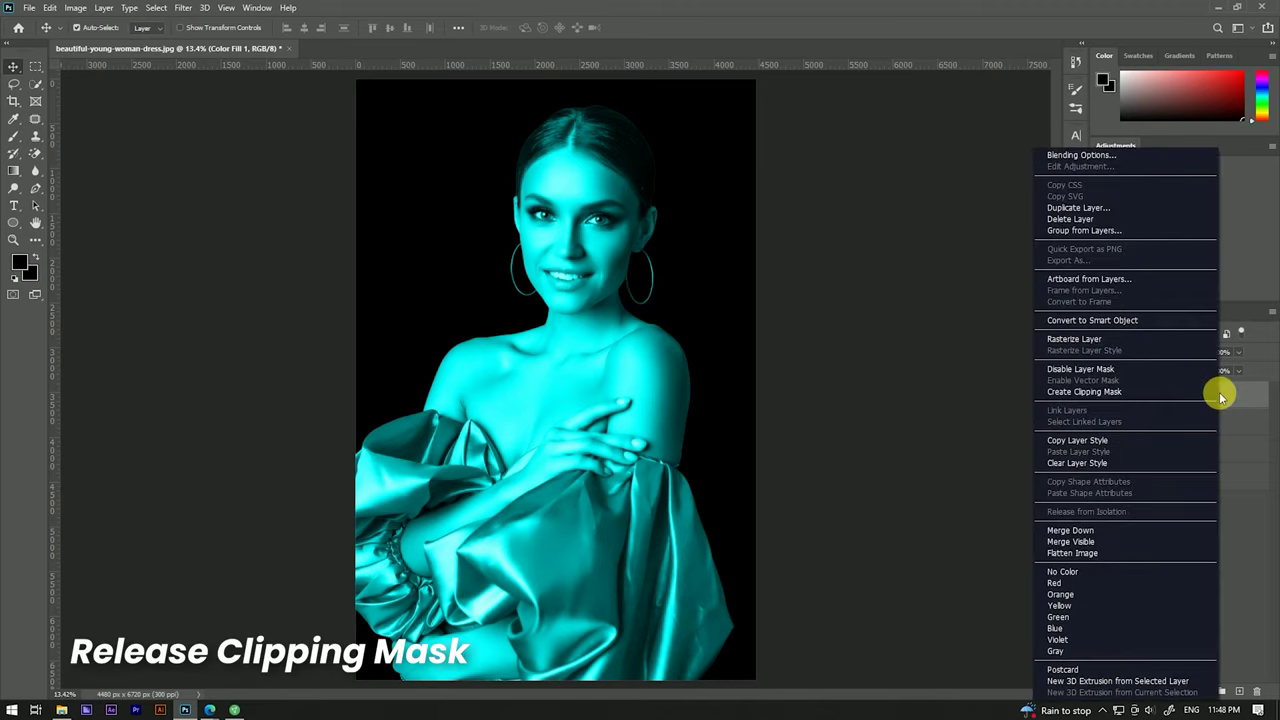
# Step: Clip Color Fill 1 to the Color copy portrait and begin duplicating it
pyautogui.click(1074, 392)
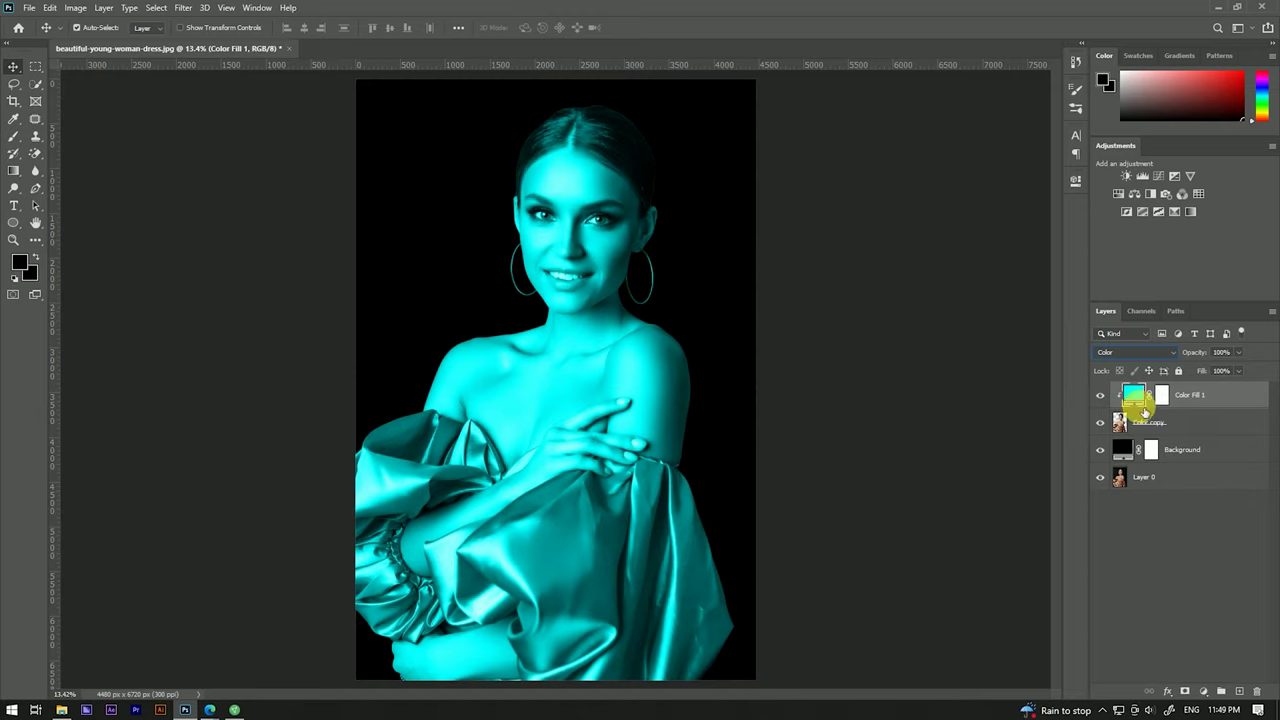
pyautogui.rightClick(1215, 397)
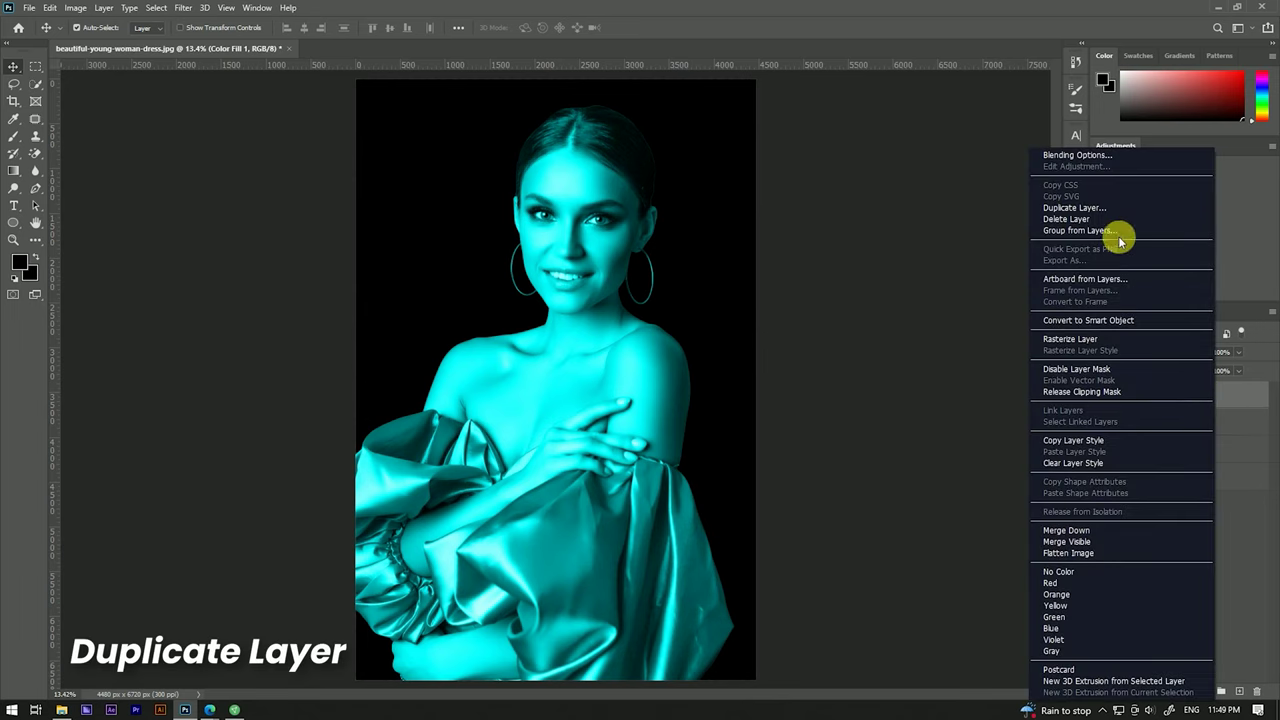
pyautogui.click(1072, 210)
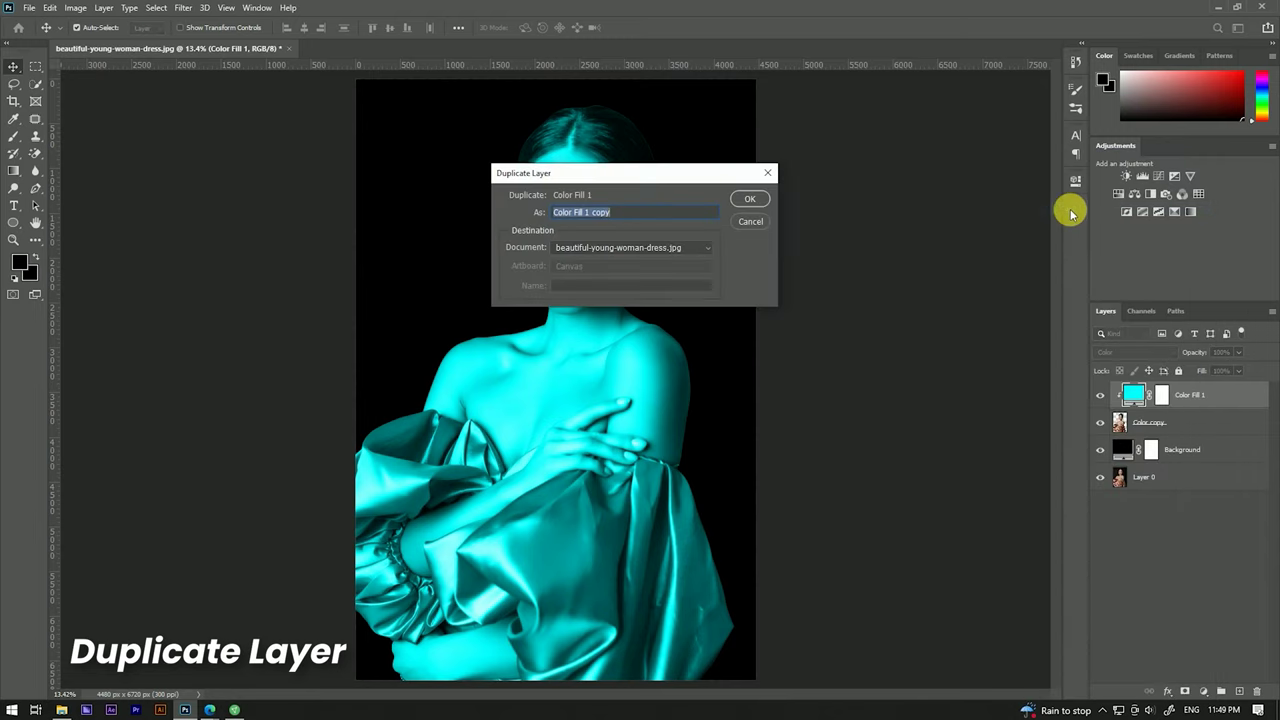
# Step: Create Color Fill 1 copy and recolour it pinkish red #ff0042
pyautogui.click(748, 199)
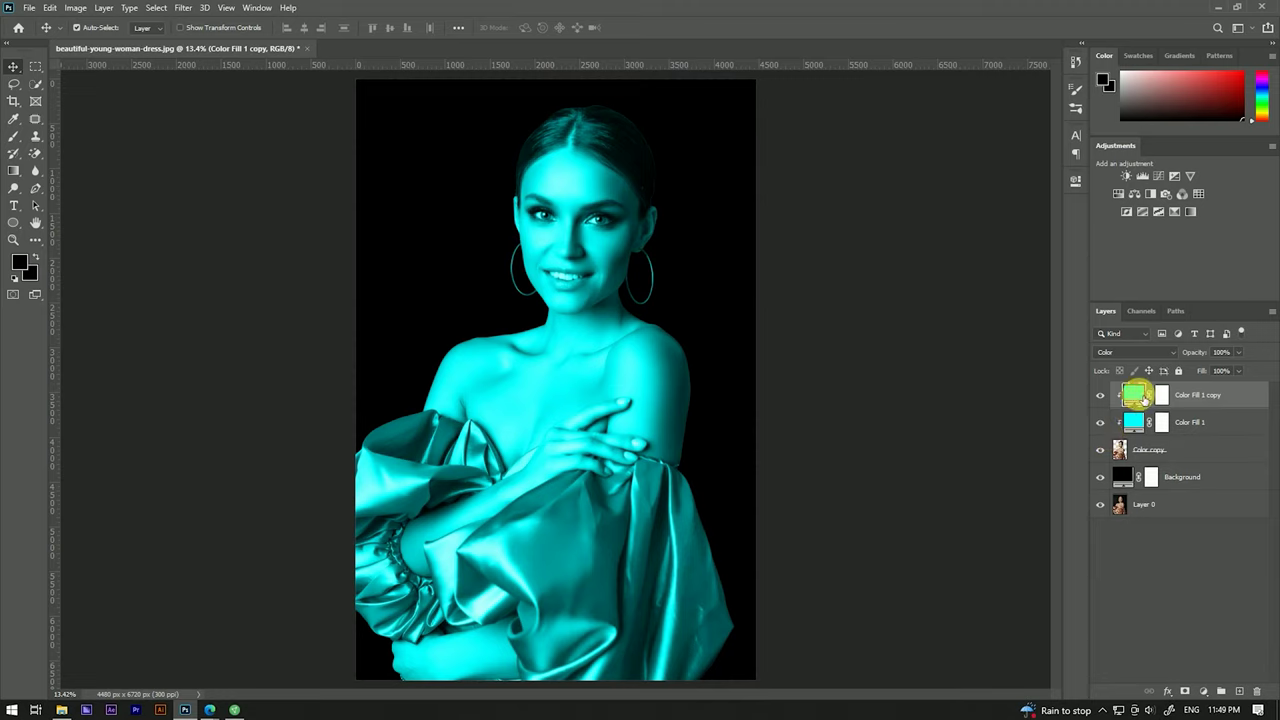
pyautogui.doubleClick(1136, 395)
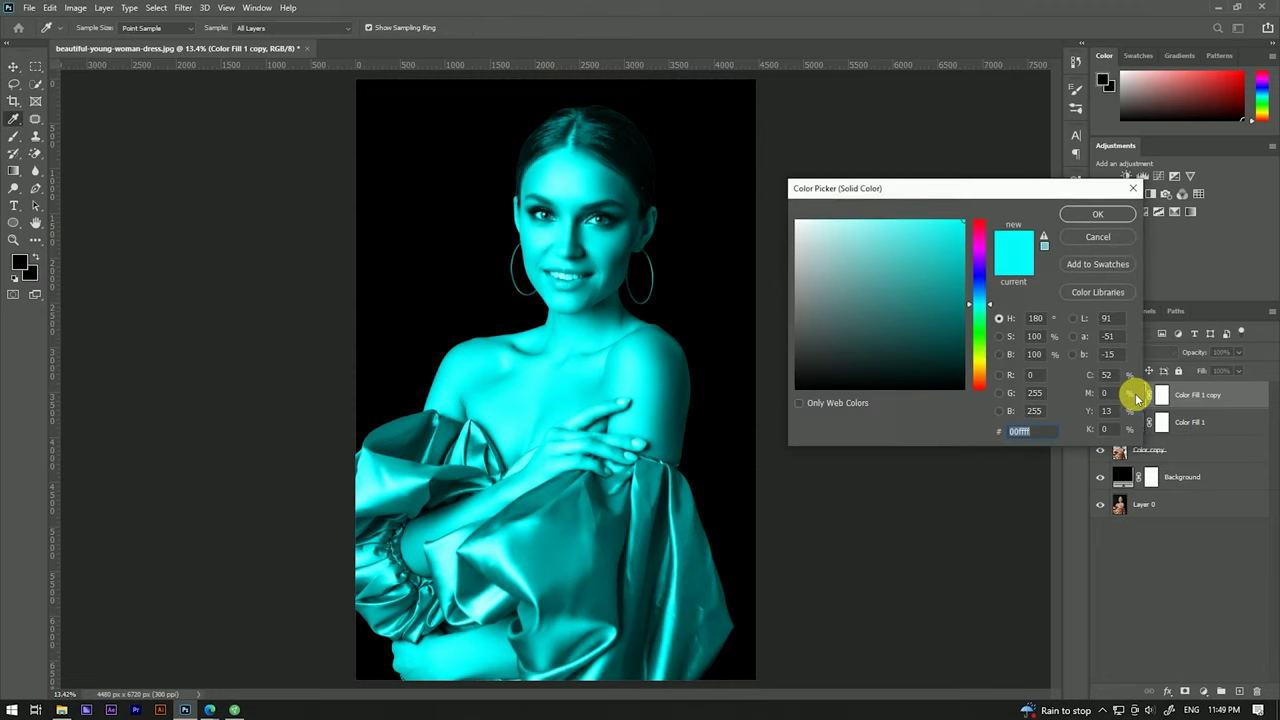
pyautogui.click(980, 233)
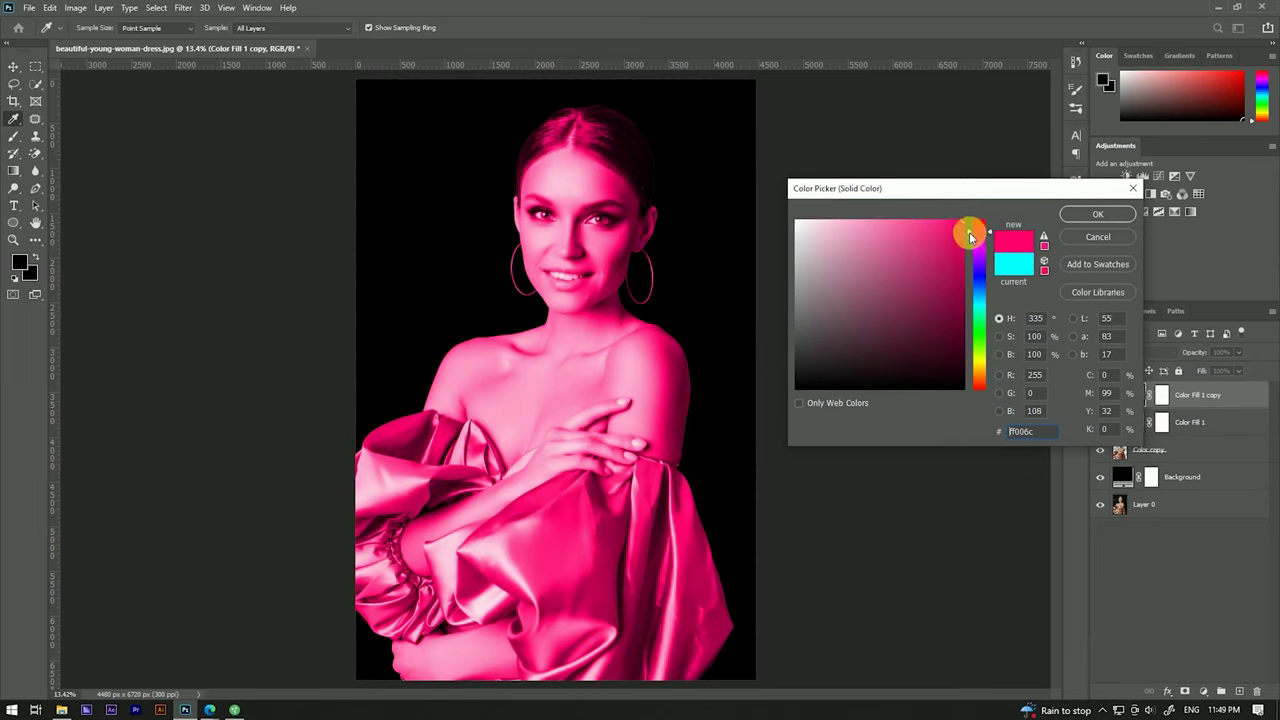
pyautogui.moveTo(969, 232); pyautogui.dragTo(983, 229)
pyautogui.click(1097, 215)
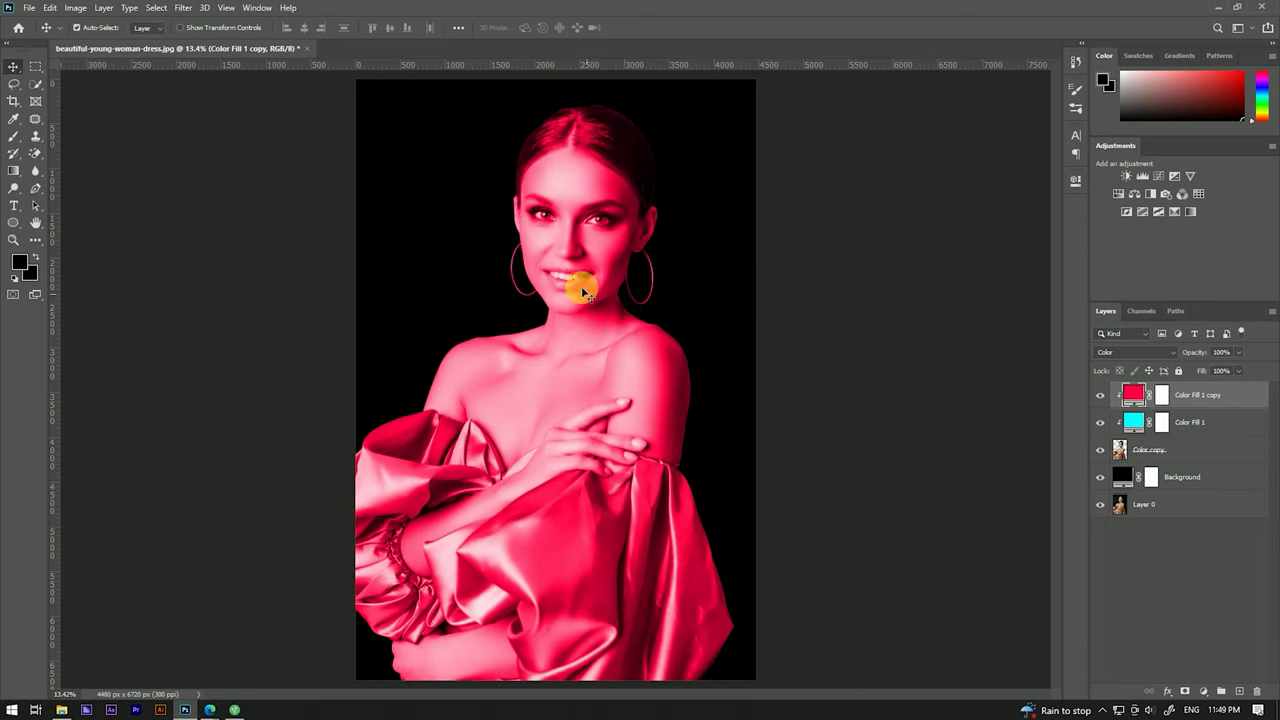
# Step: Set the foreground colour to pure black
pyautogui.scroll(-3, 581, 286)
pyautogui.scroll(-2, 563, 277)
pyautogui.scroll(4, 557, 266)
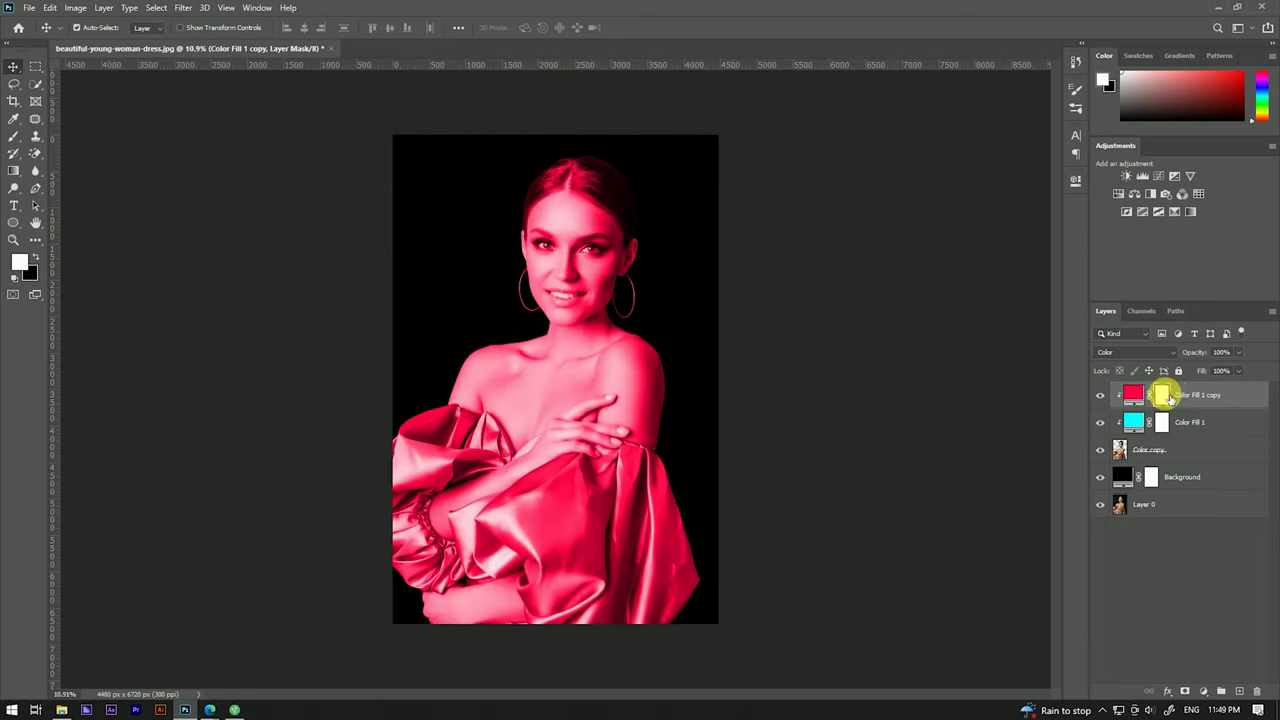
pyautogui.click(19, 262)
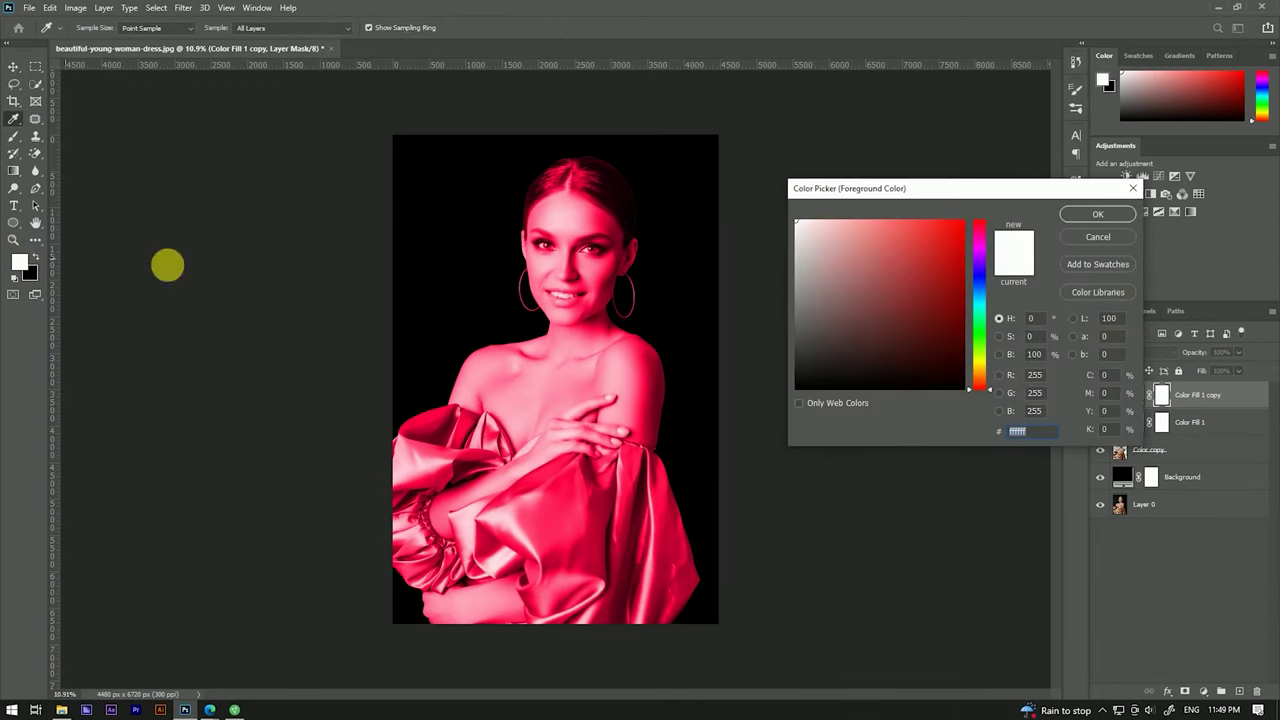
pyautogui.moveTo(897, 329); pyautogui.dragTo(980, 420)
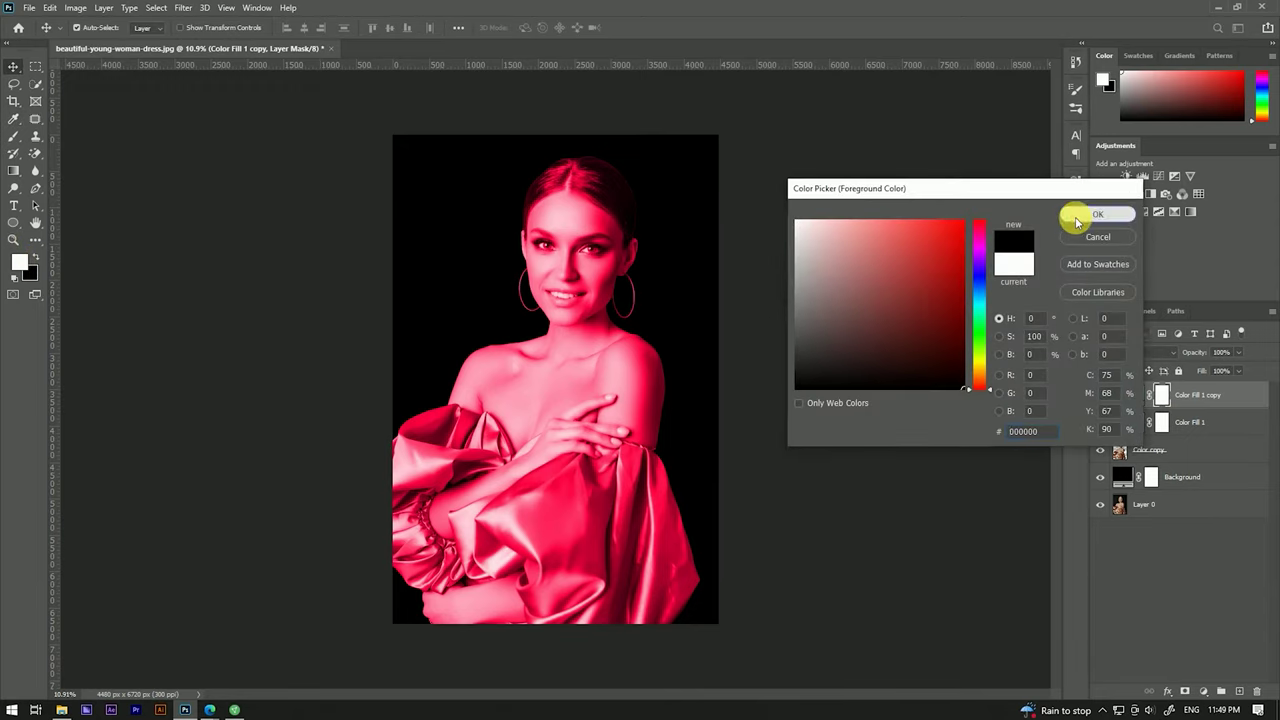
pyautogui.click(1075, 212)
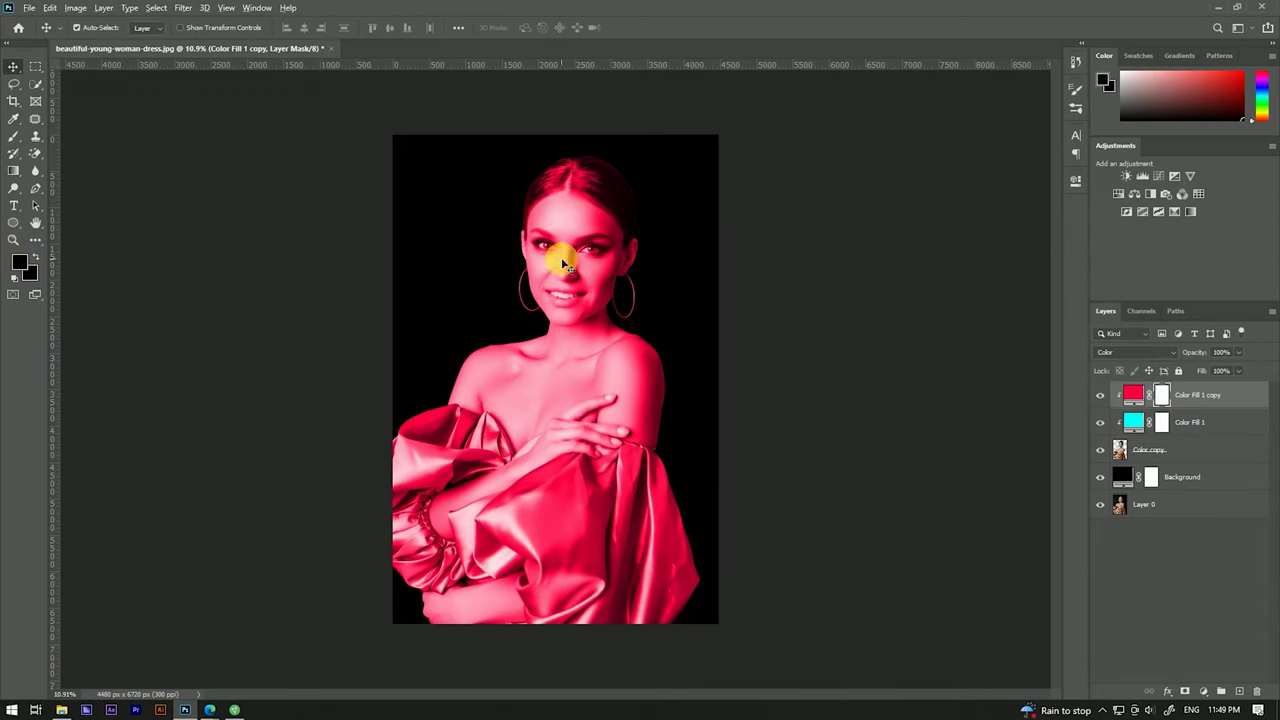
# Step: Fill the Color Fill 1 copy mask with black so the portrait reads cyan
pyautogui.hotkey('alt', 'Delete')
pyautogui.scroll(3, 563, 262)
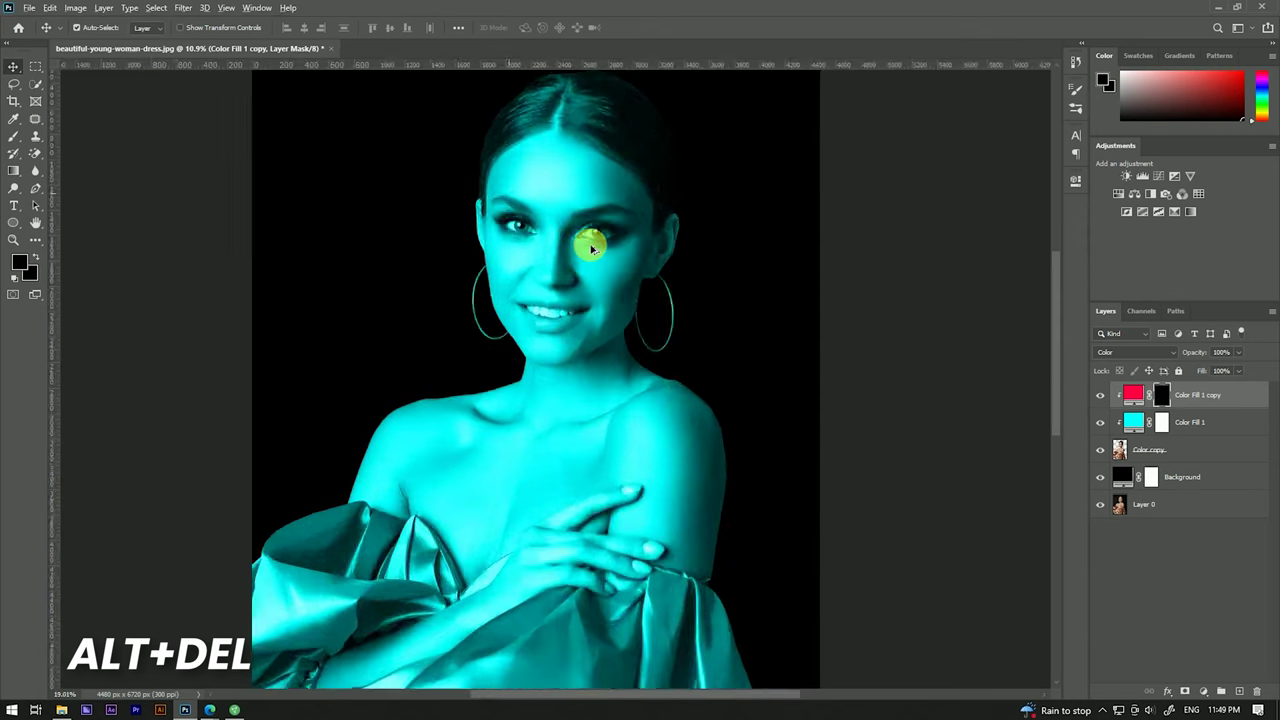
pyautogui.scroll(2, 577, 243)
pyautogui.scroll(-1, 586, 246)
pyautogui.scroll(-3, 543, 214)
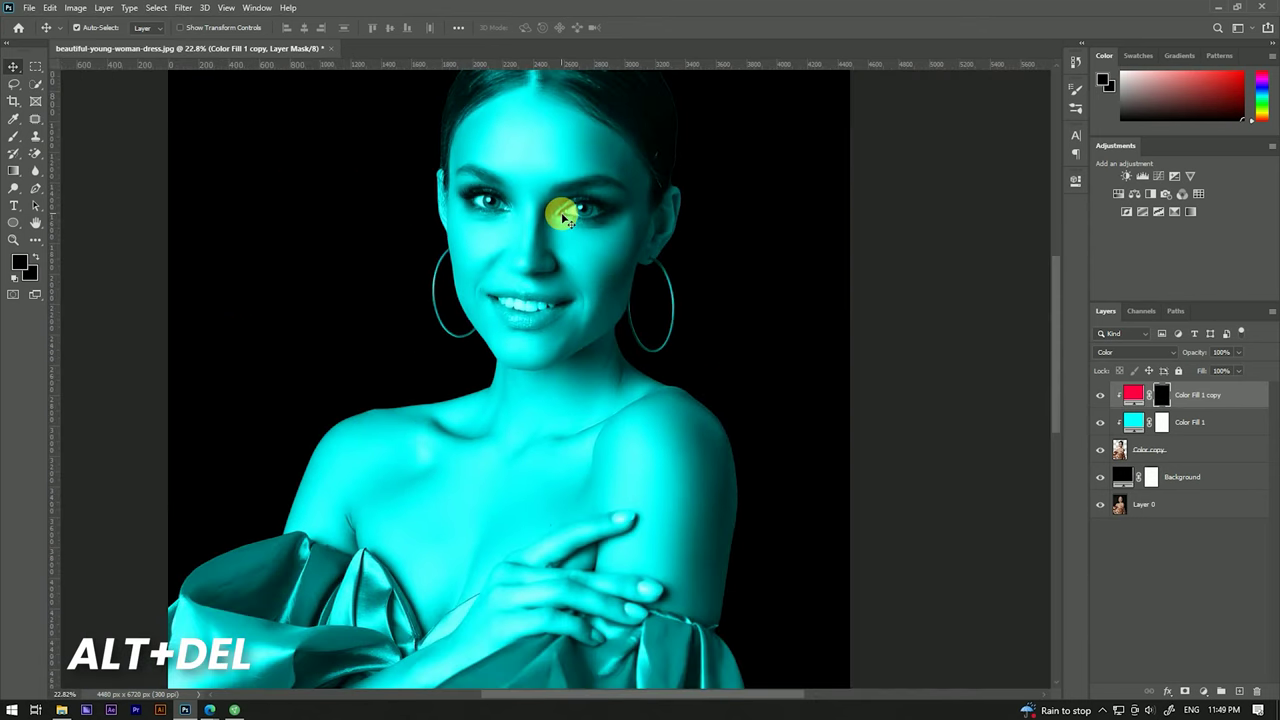
pyautogui.scroll(-1, 566, 283)
pyautogui.scroll(-2, 578, 279)
pyautogui.scroll(2, 580, 281)
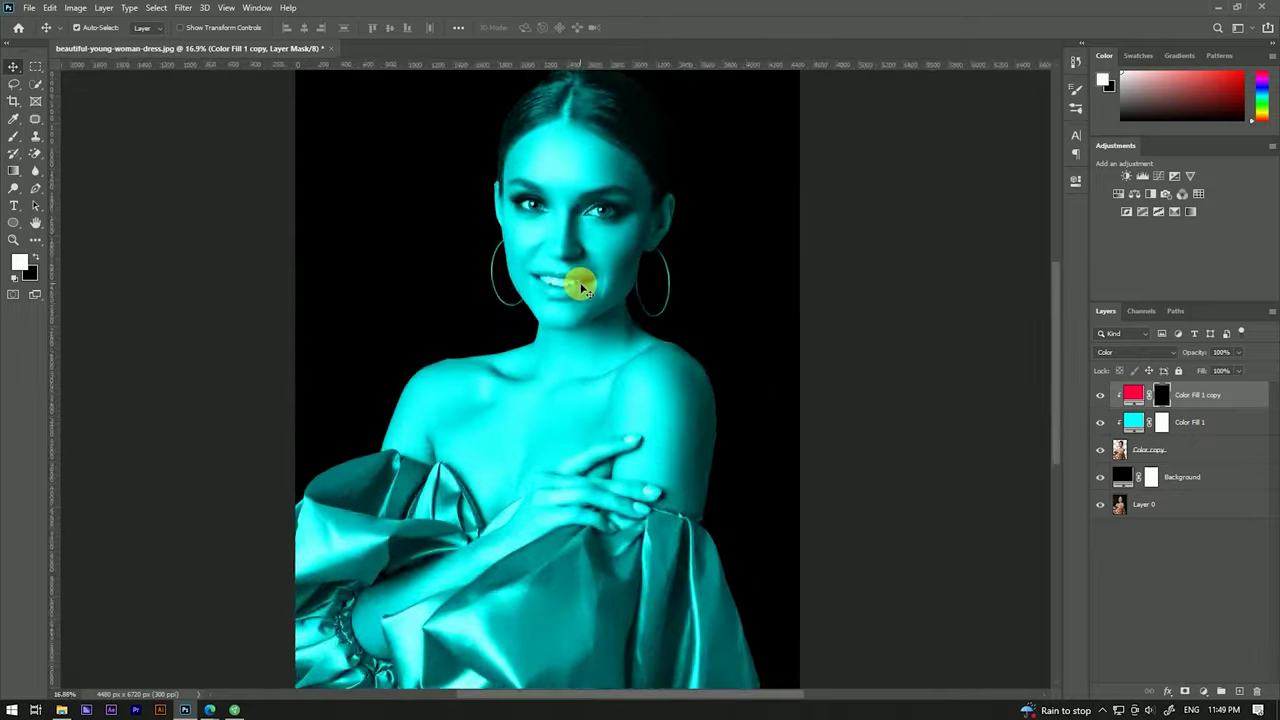
pyautogui.scroll(2, 579, 286)
pyautogui.scroll(-3, 579, 286)
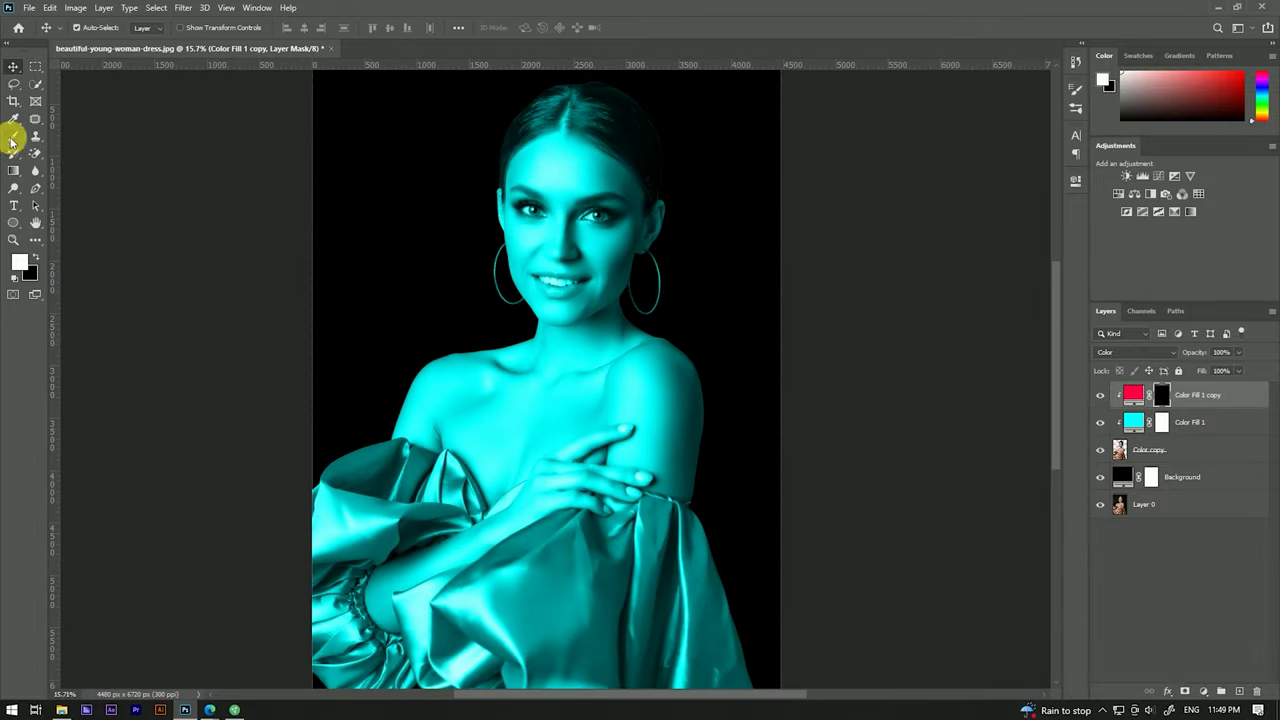
pyautogui.click(14, 143)
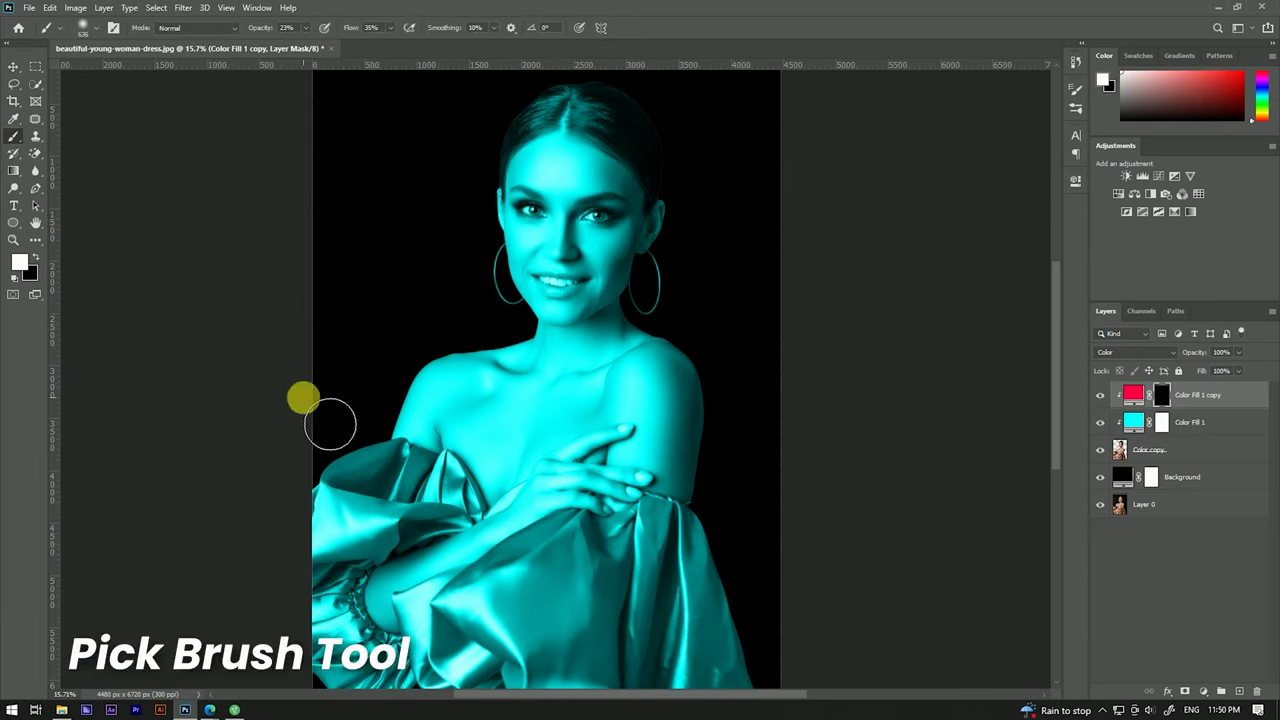
# Step: Pick a round brush with 28% hardness, enlarged to about 1294 px
pyautogui.click(112, 27)
pyautogui.click(962, 113)
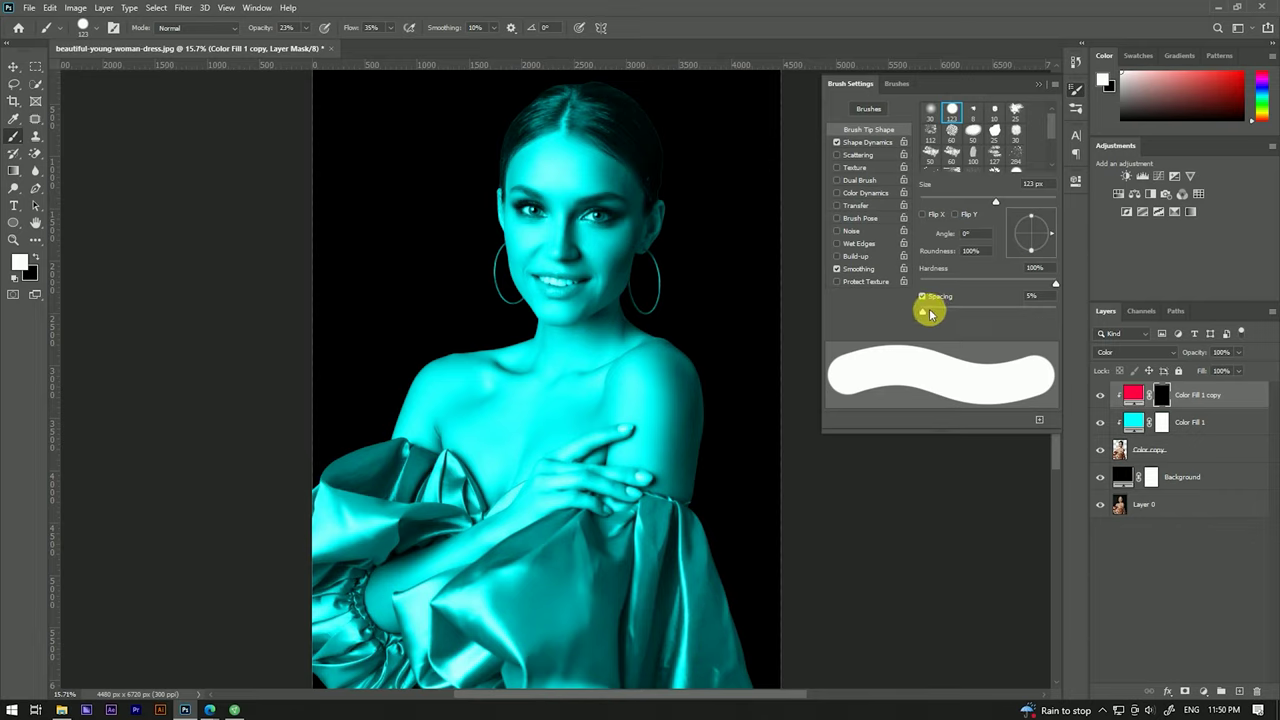
pyautogui.moveTo(1056, 287); pyautogui.dragTo(991, 287)
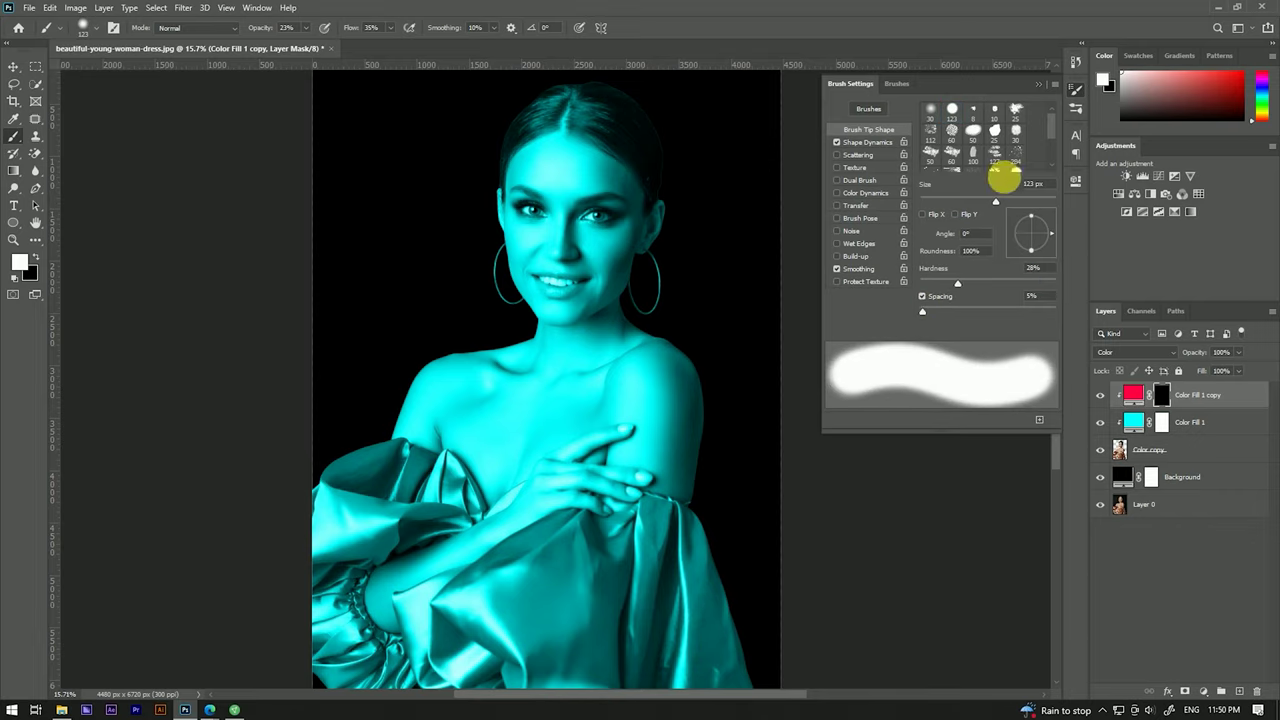
pyautogui.click(1038, 83)
pyautogui.moveTo(584, 256); pyautogui.dragTo(646, 240)
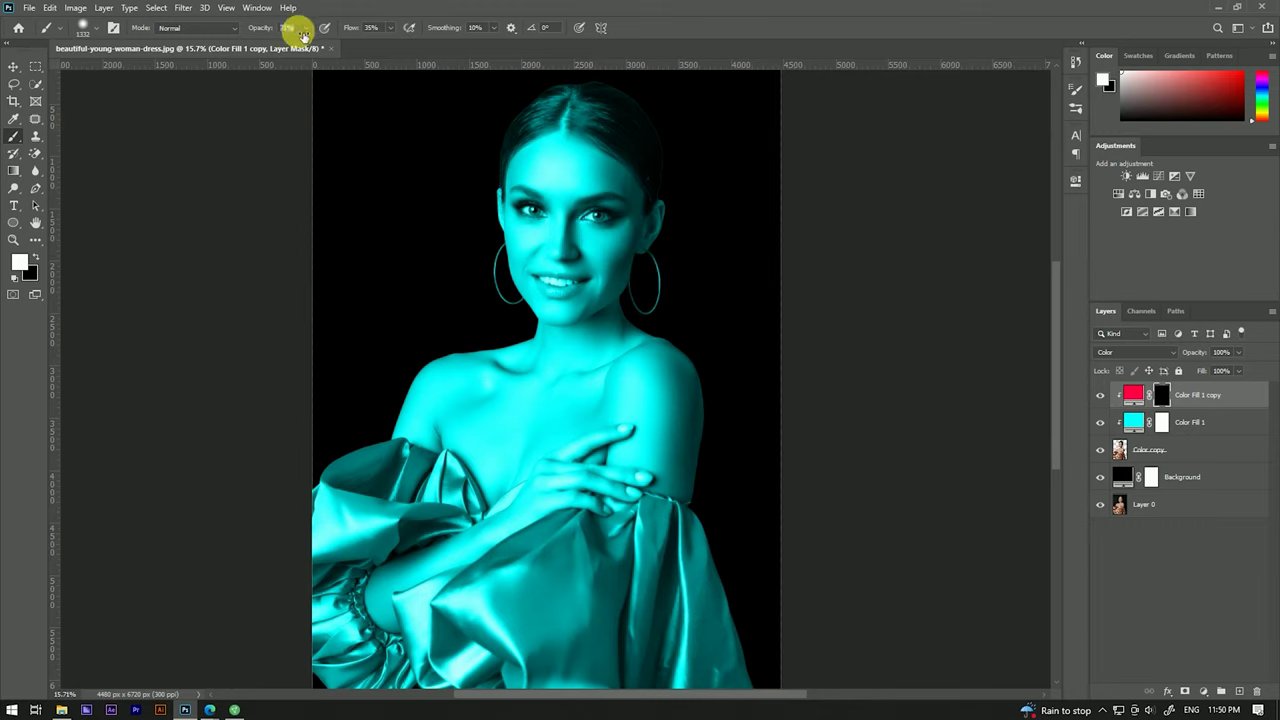
# Step: Adjust brush opacity and flow, then paint pink back over the hair and left face
pyautogui.moveTo(278, 28); pyautogui.dragTo(180, 235)
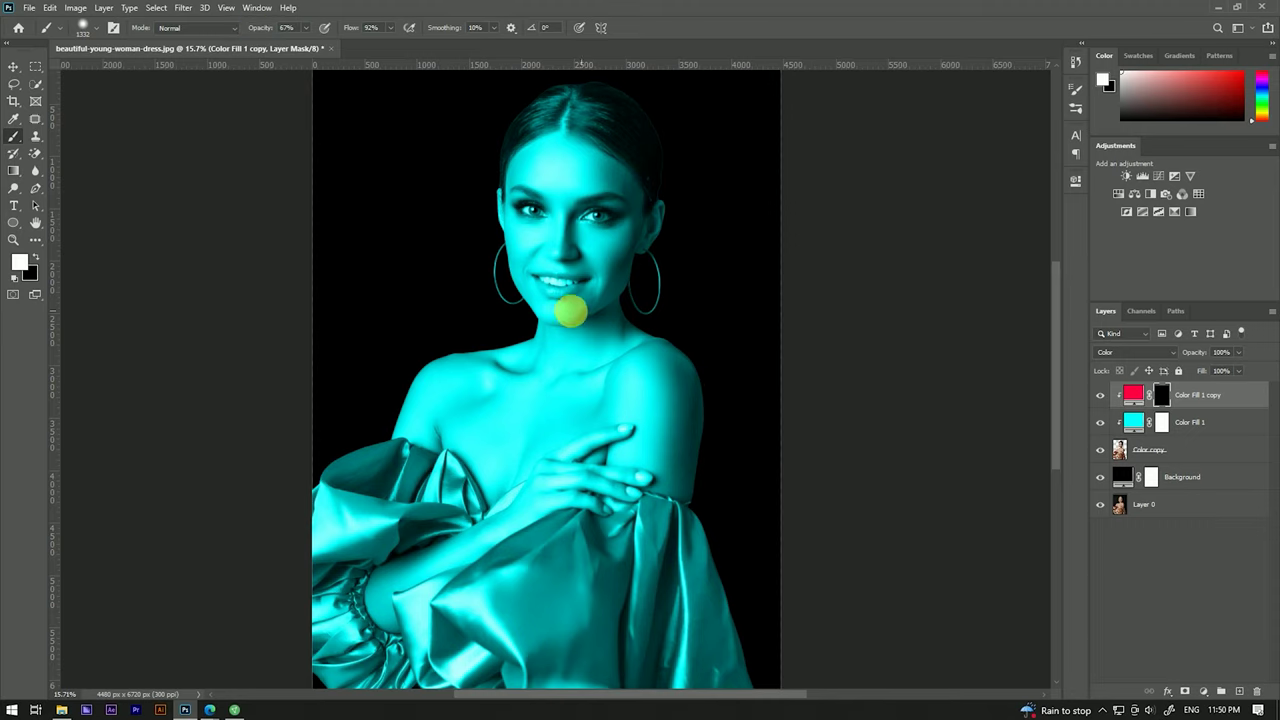
pyautogui.moveTo(517, 271); pyautogui.dragTo(505, 263)
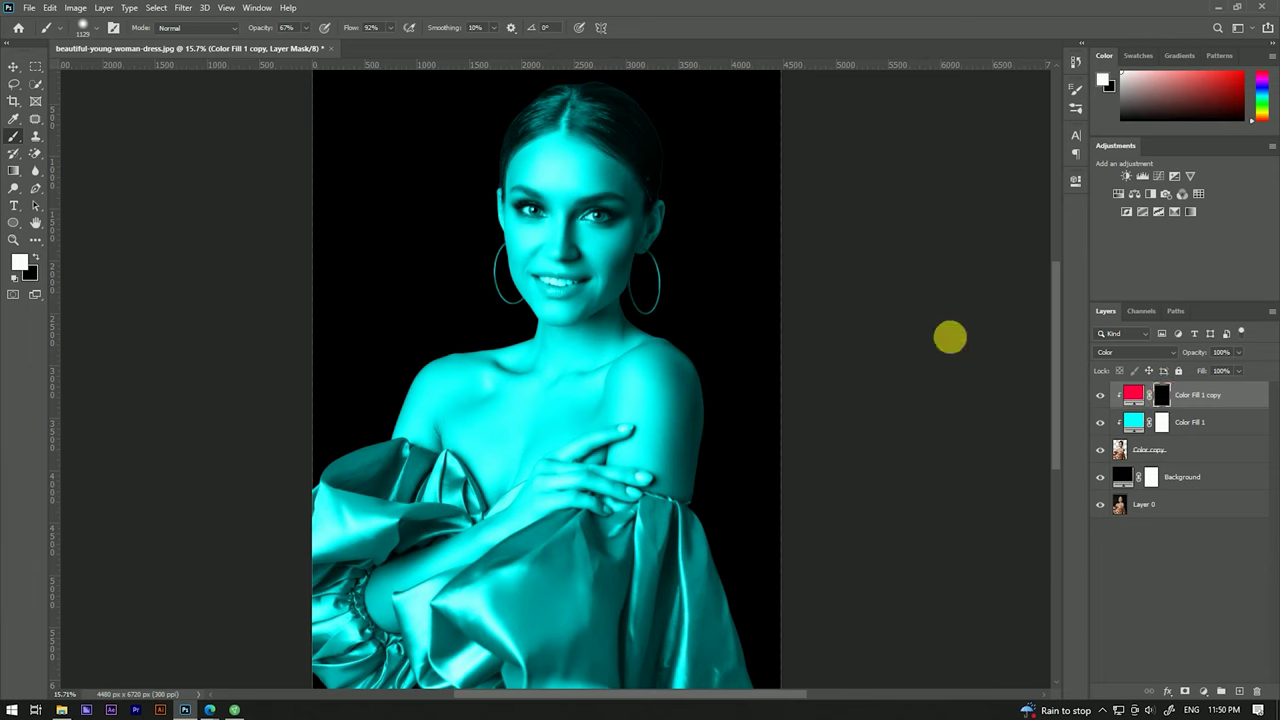
pyautogui.scroll(-2, 506, 200)
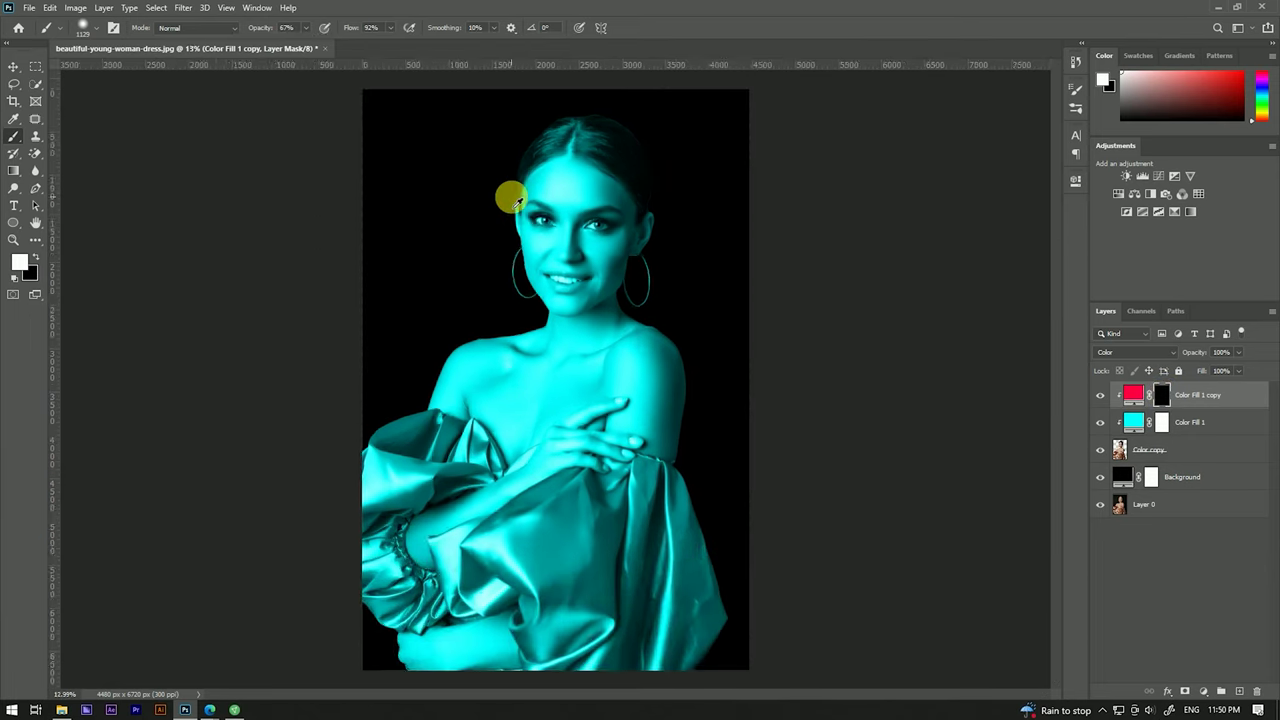
pyautogui.scroll(2, 535, 183)
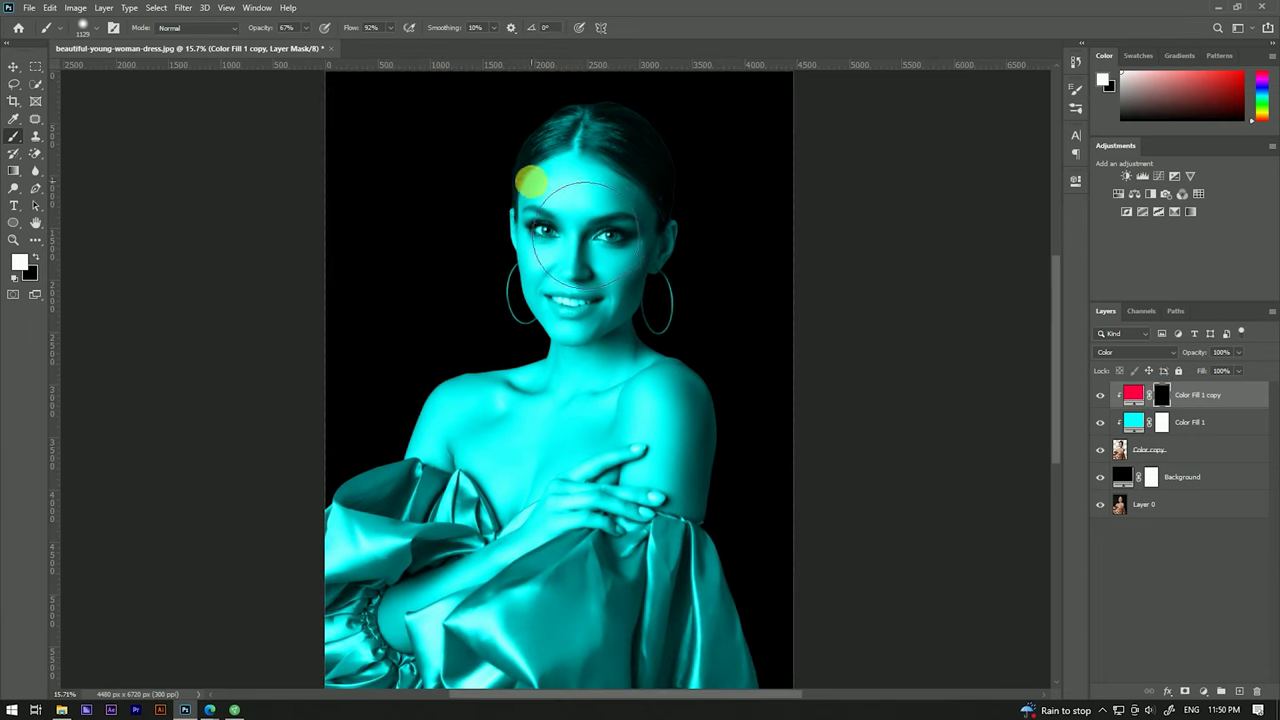
pyautogui.moveTo(612, 150); pyautogui.dragTo(565, 145)
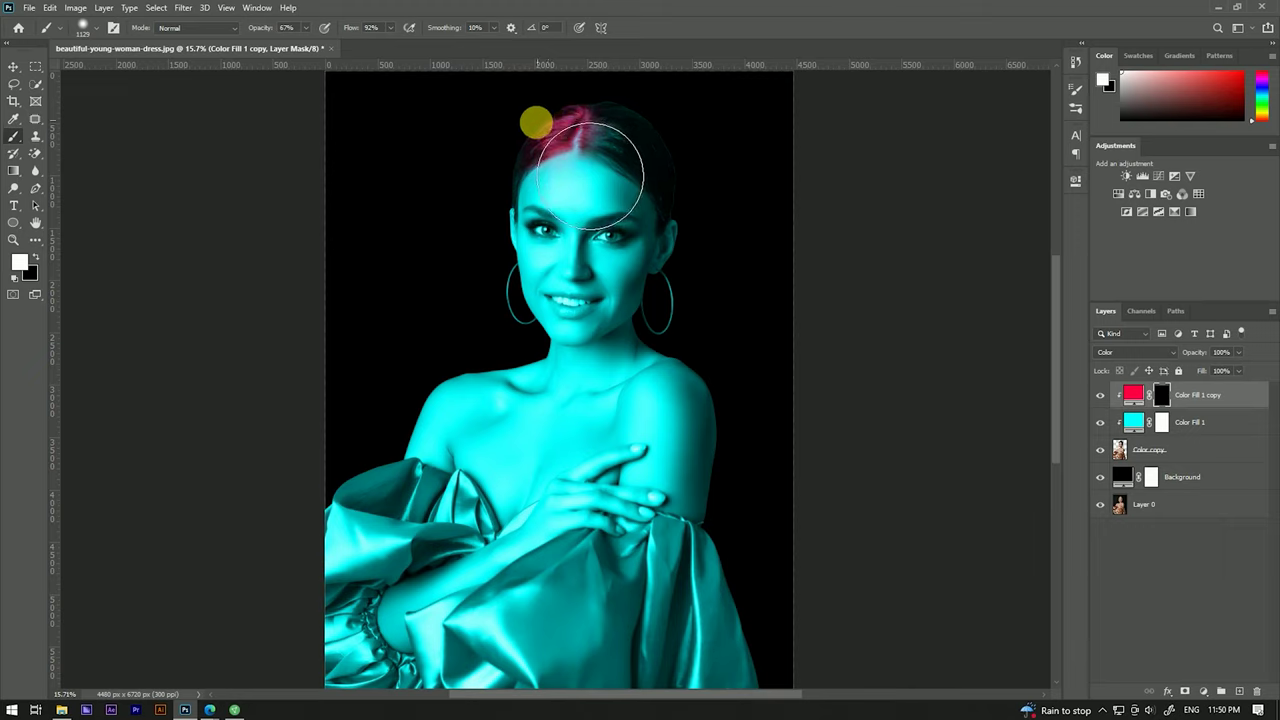
pyautogui.moveTo(555, 222); pyautogui.dragTo(567, 358)
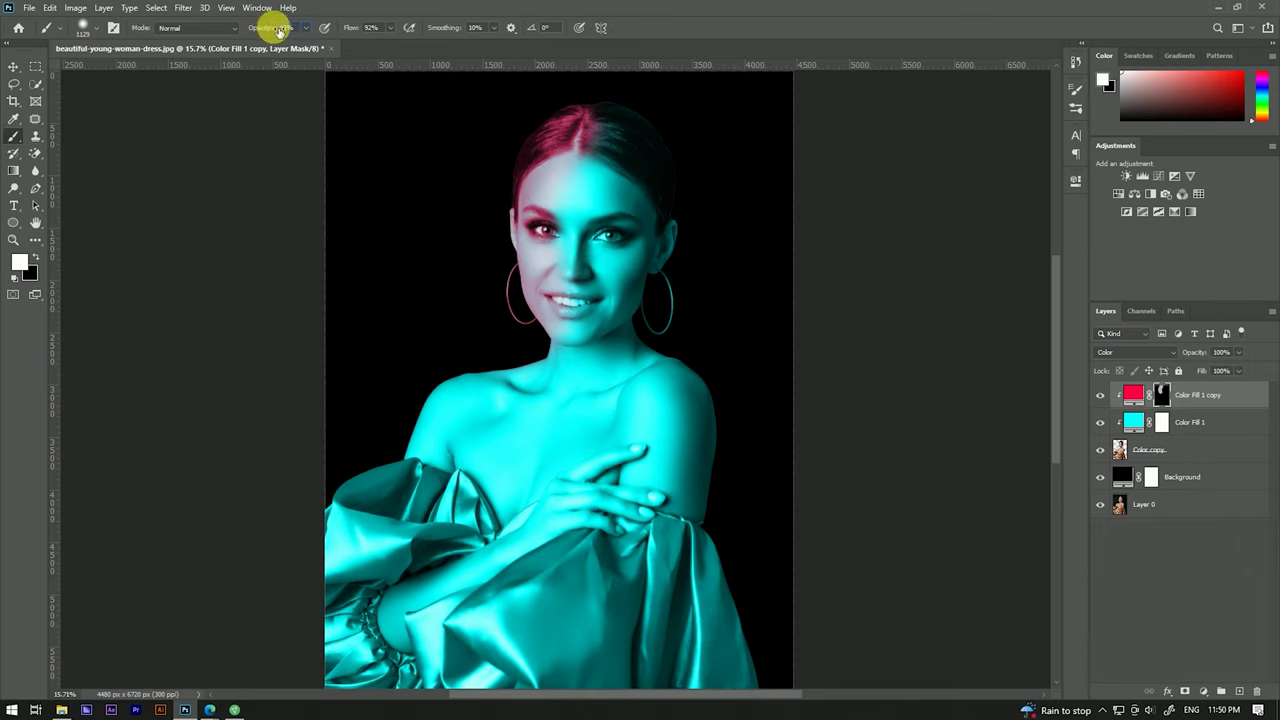
pyautogui.moveTo(540, 180)
pyautogui.mouseDown()
pyautogui.moveTo(551, 290)
pyautogui.moveTo(470, 420)
pyautogui.moveTo(483, 475)
pyautogui.moveTo(518, 241)
pyautogui.moveTo(478, 284)
pyautogui.moveTo(540, 217)
pyautogui.moveTo(480, 272)
pyautogui.moveTo(419, 399)
pyautogui.moveTo(415, 470)
pyautogui.moveTo(443, 557)
pyautogui.moveTo(489, 628)
pyautogui.mouseUp()
# Step: Enlarge the brush to about 1521 px and paint pink over the left shoulder and sleeve
pyautogui.scroll(-3, 471, 394)
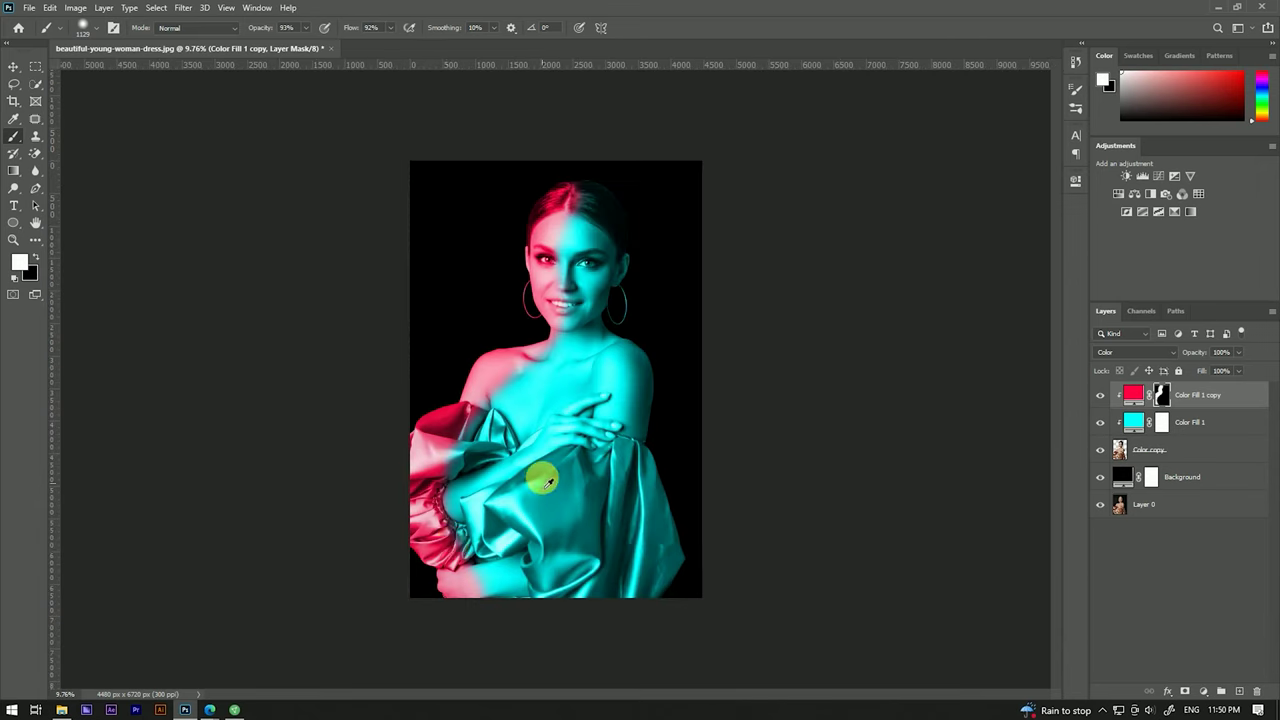
pyautogui.scroll(3, 457, 406)
pyautogui.moveTo(457, 406); pyautogui.dragTo(470, 387)
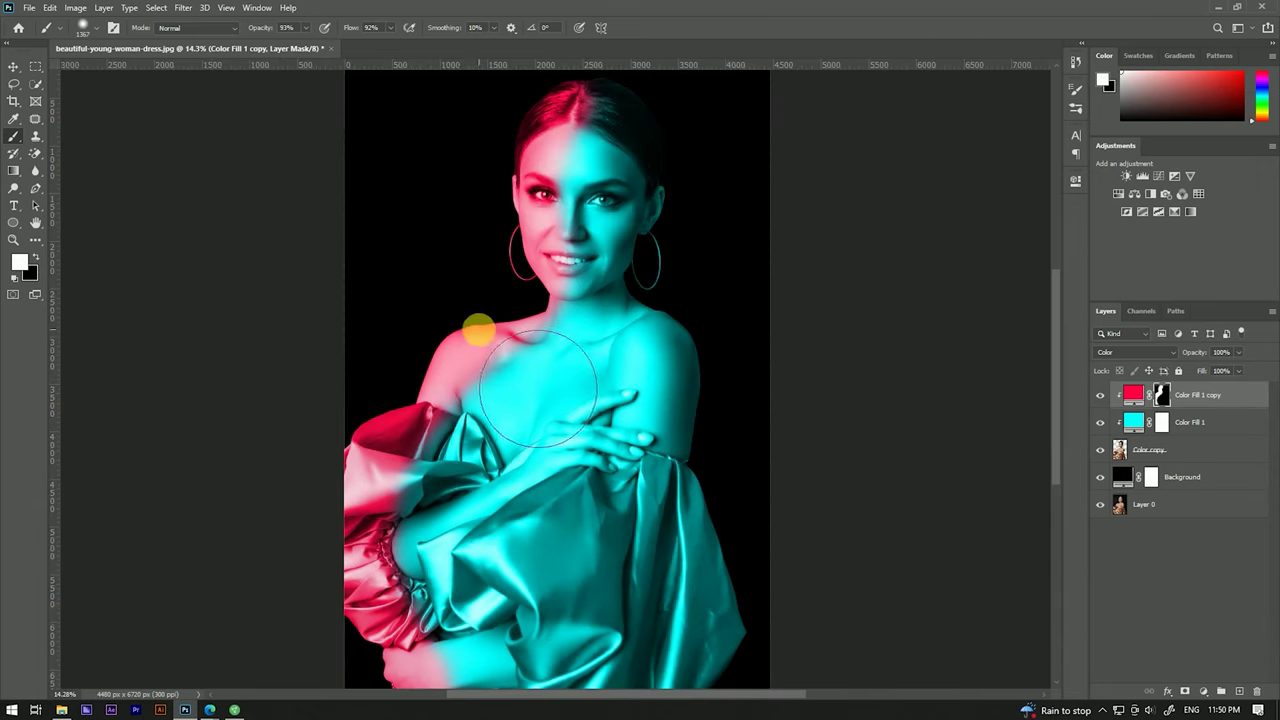
pyautogui.moveTo(479, 323); pyautogui.dragTo(500, 243)
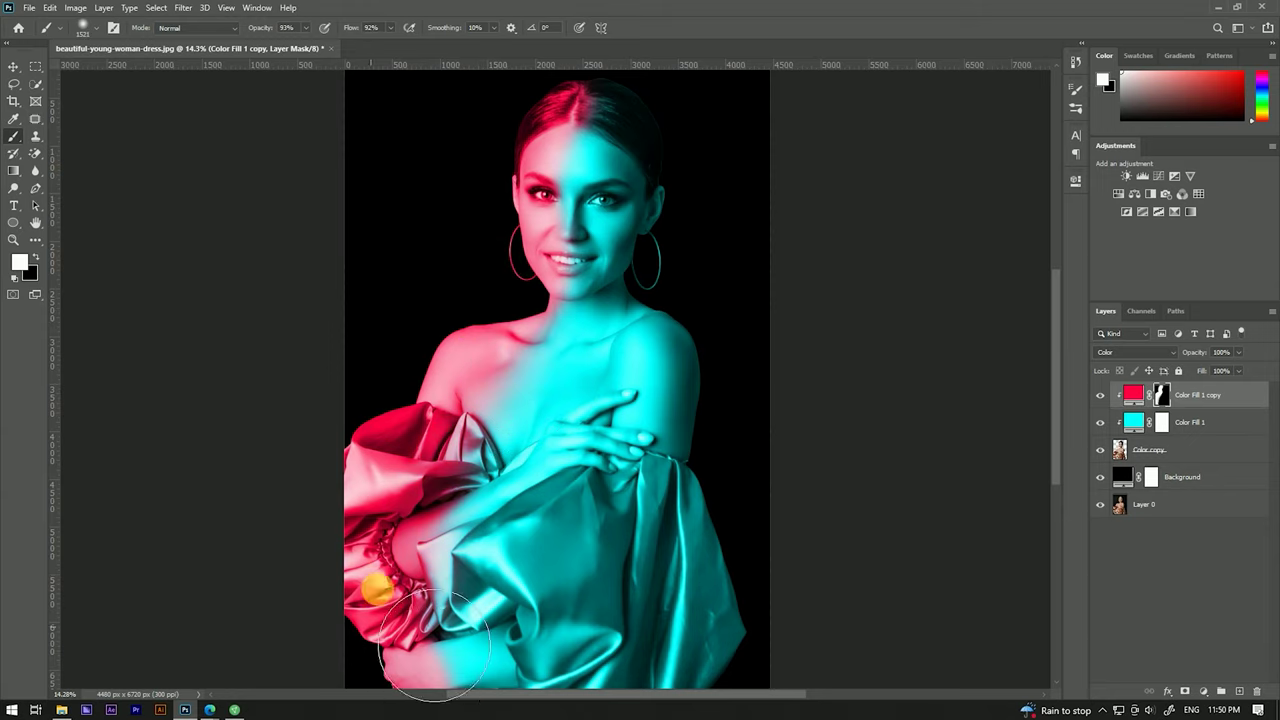
pyautogui.scroll(-3, 379, 441)
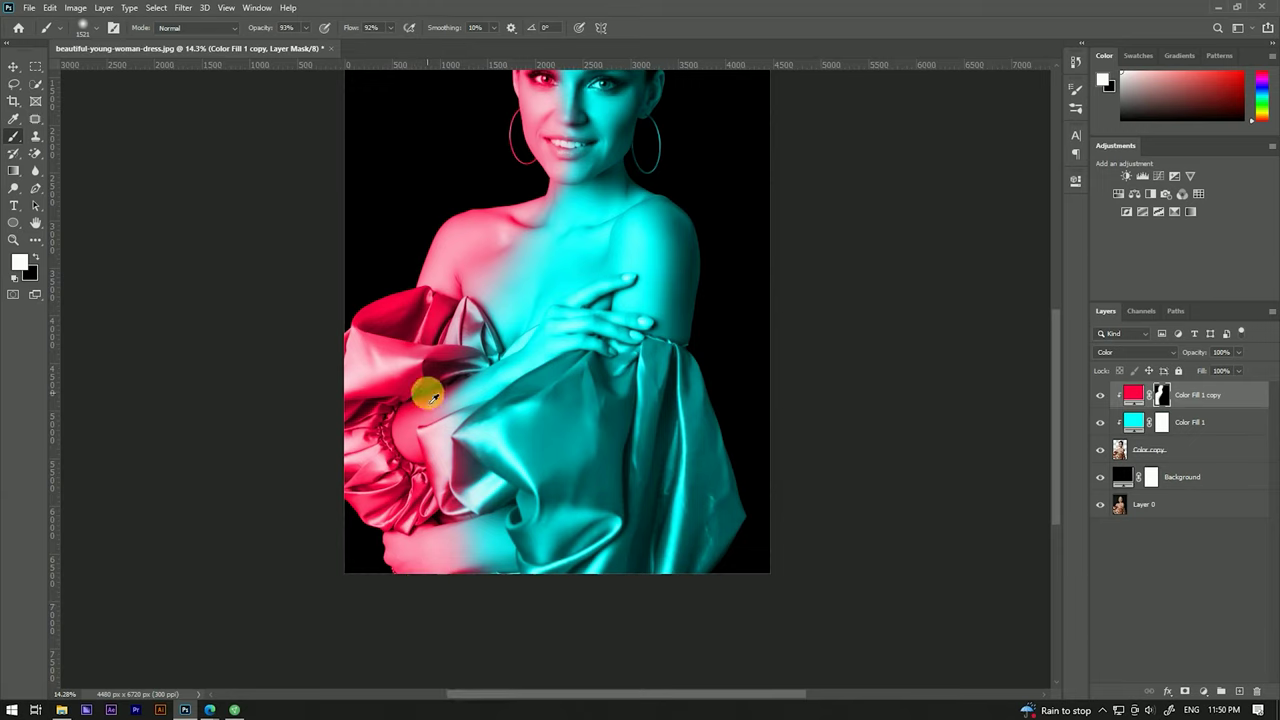
pyautogui.scroll(-2, 509, 283)
pyautogui.scroll(4, 527, 218)
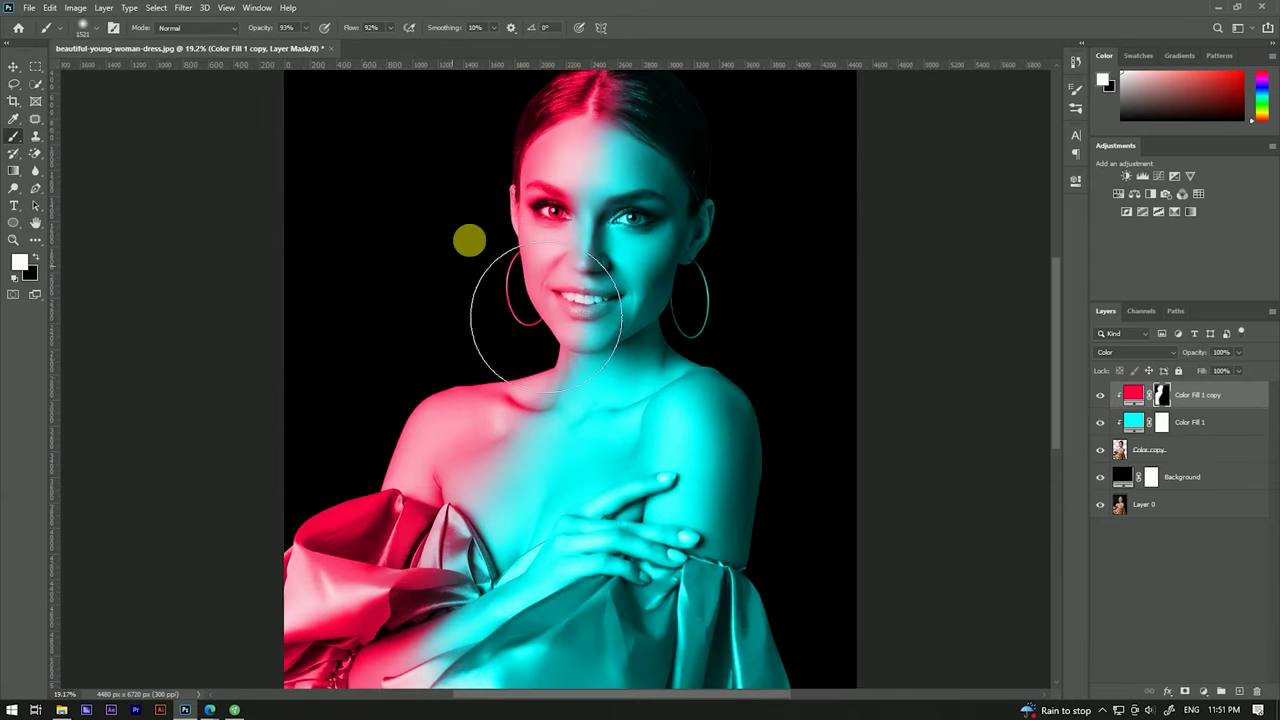
pyautogui.scroll(-2, 472, 250)
pyautogui.scroll(1, 592, 143)
pyautogui.scroll(2, 592, 143)
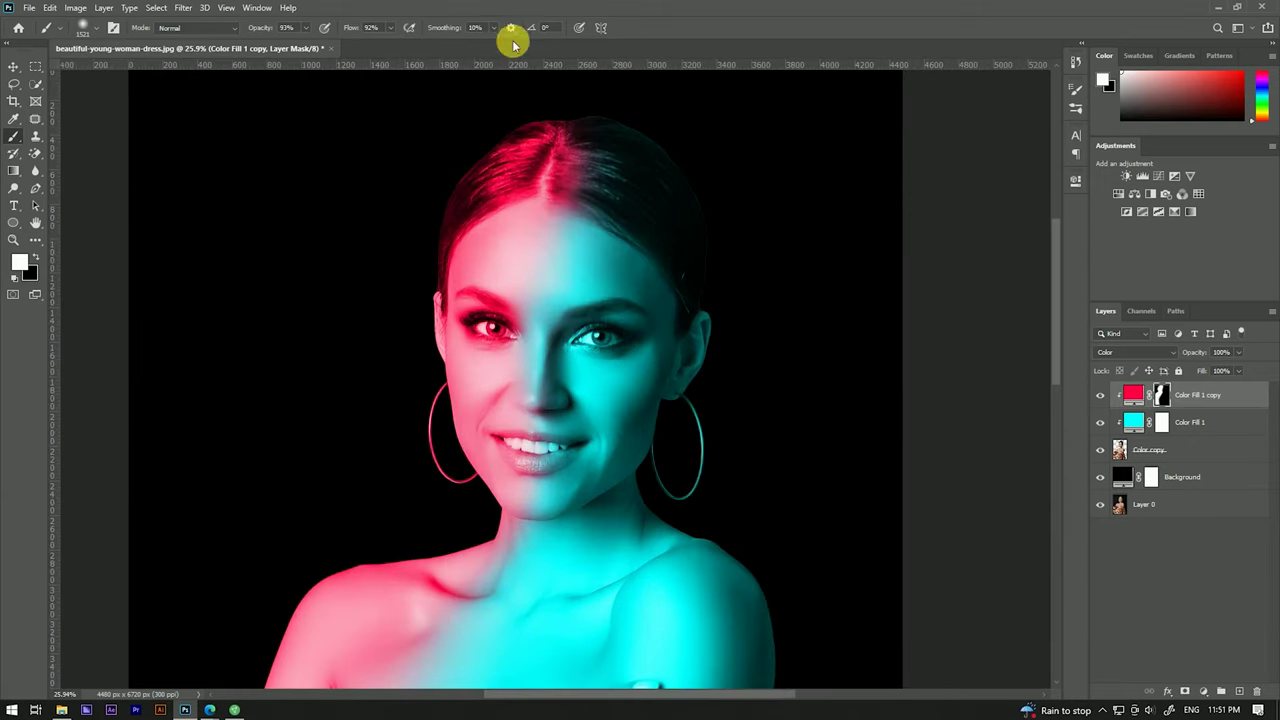
pyautogui.scroll(-1, 531, 300)
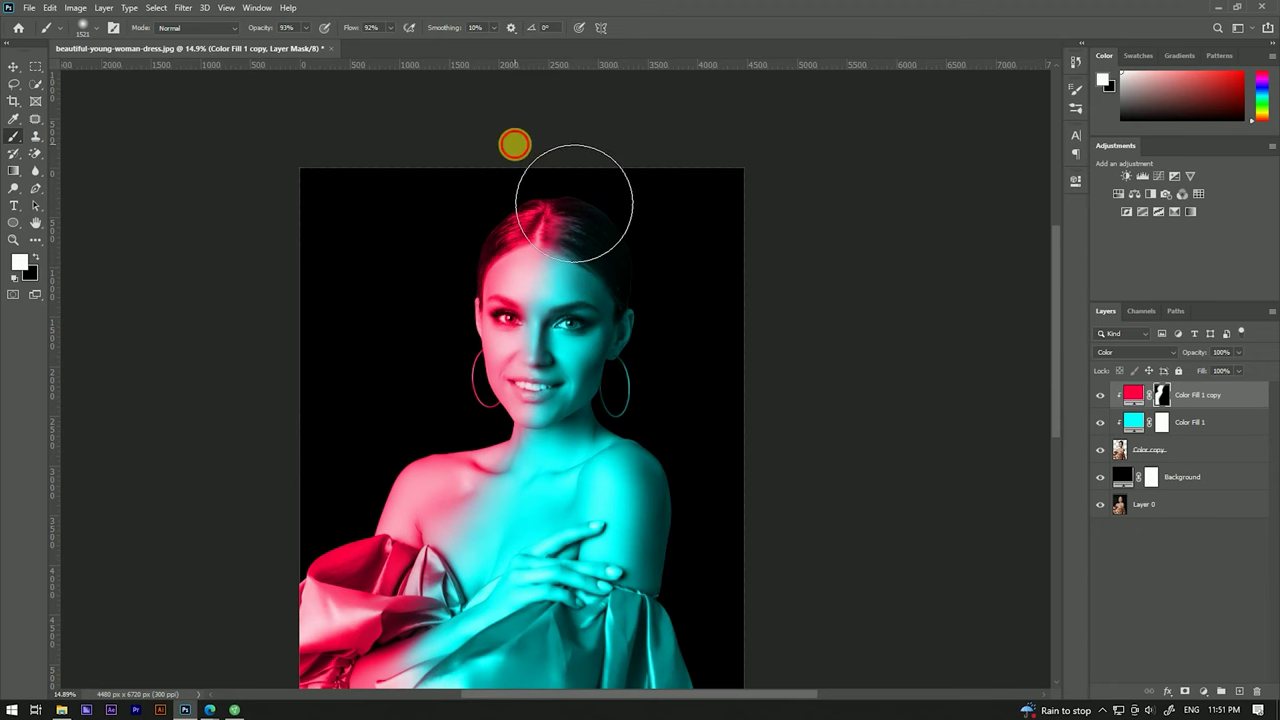
pyautogui.scroll(-2, 460, 328)
pyautogui.scroll(2, 460, 430)
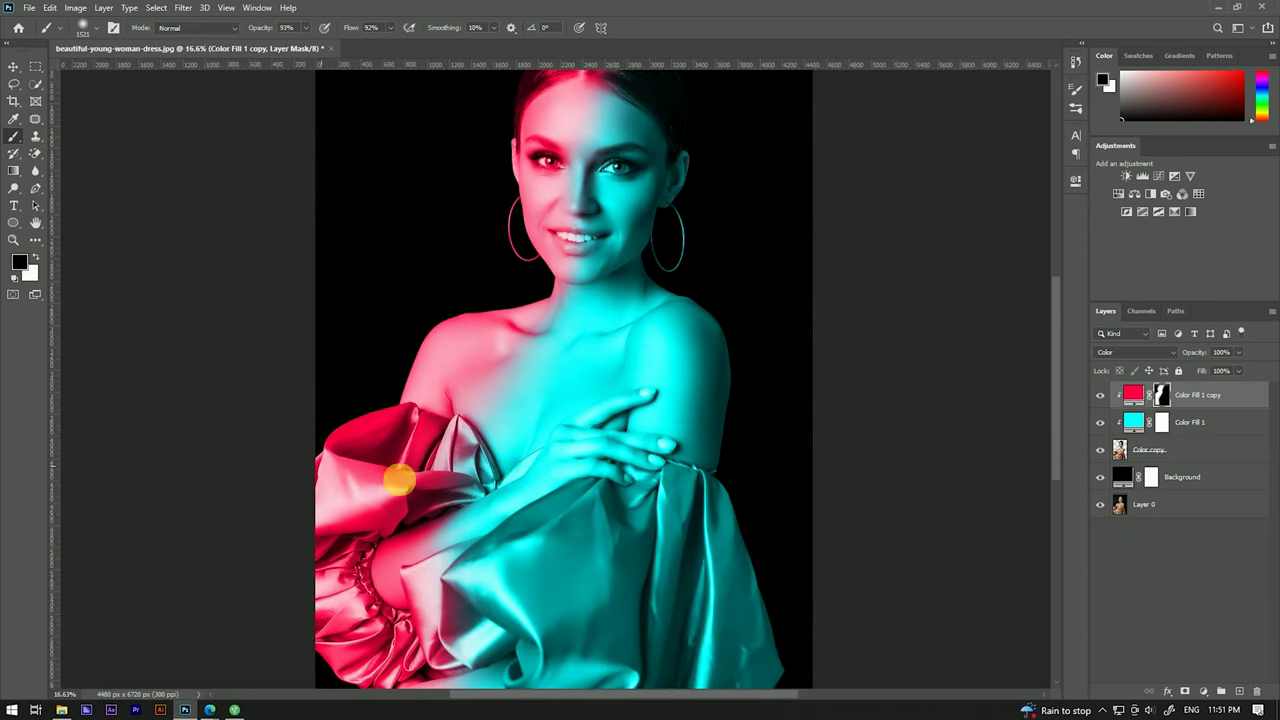
# Step: Pan the view across the arms, face, hair and dress
pyautogui.moveTo(398, 481); pyautogui.dragTo(471, 337)
pyautogui.click(503, 377)
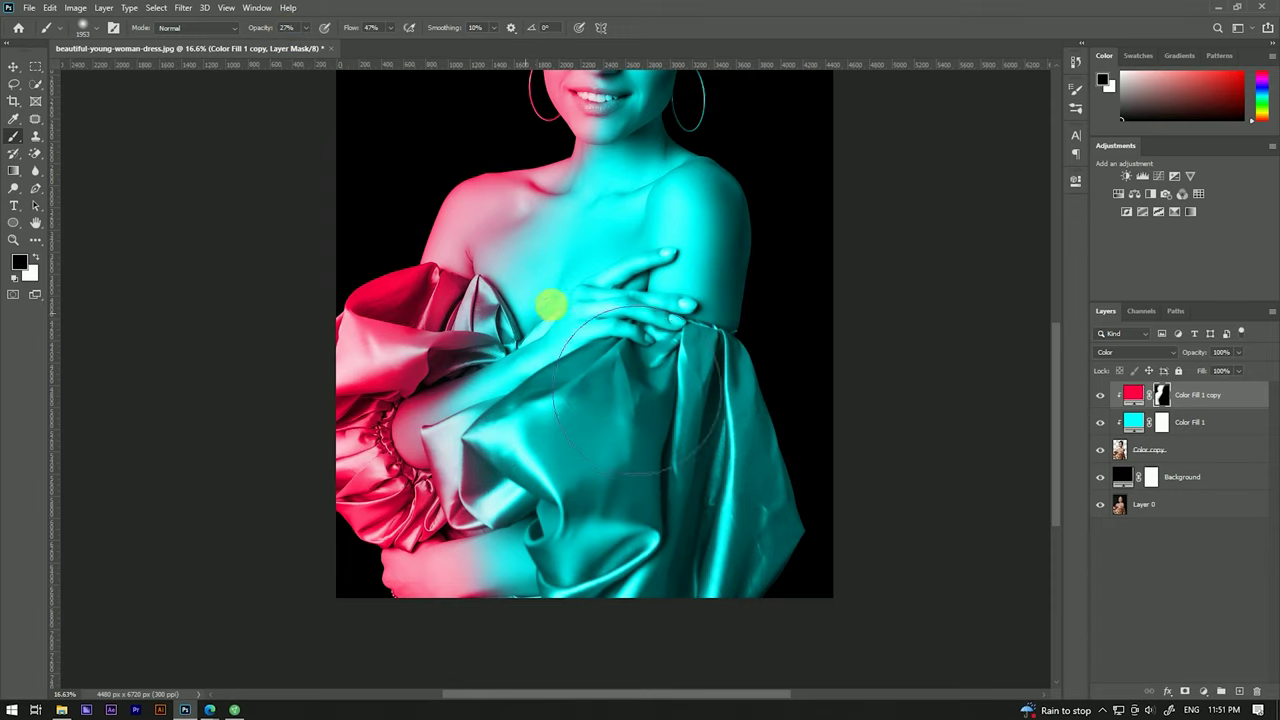
pyautogui.moveTo(581, 295); pyautogui.dragTo(495, 482)
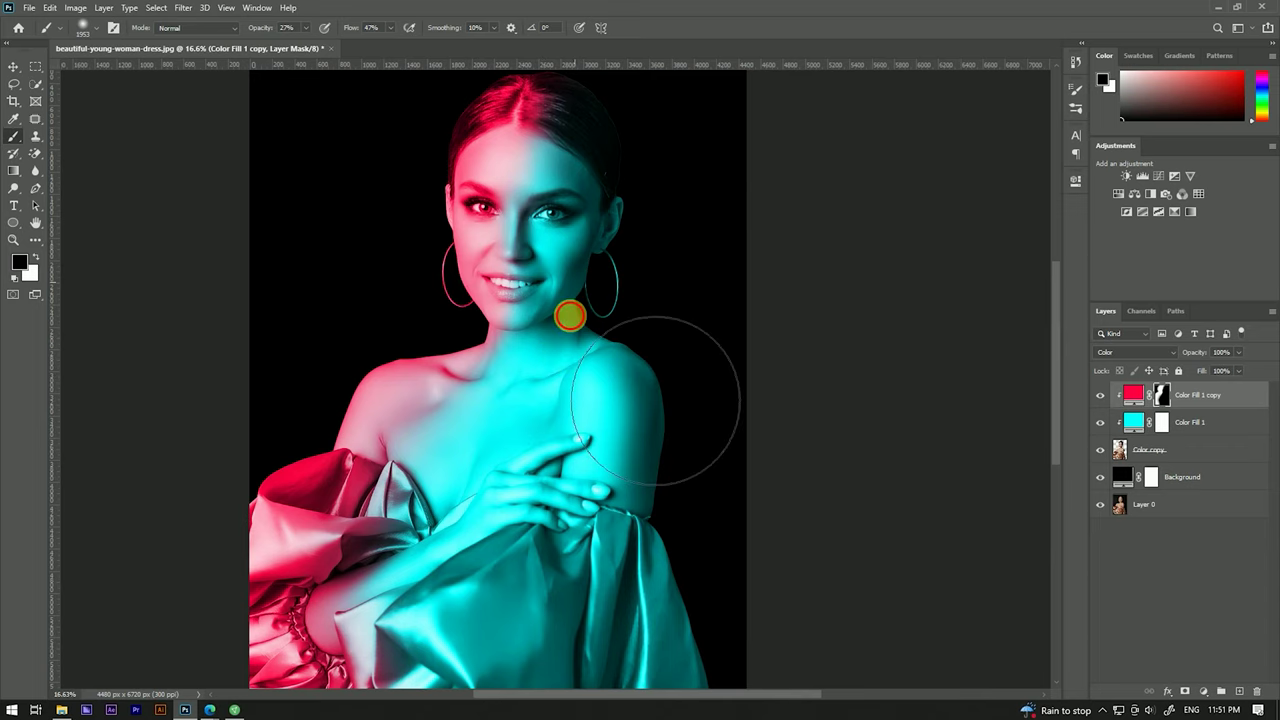
pyautogui.moveTo(685, 274); pyautogui.dragTo(671, 342)
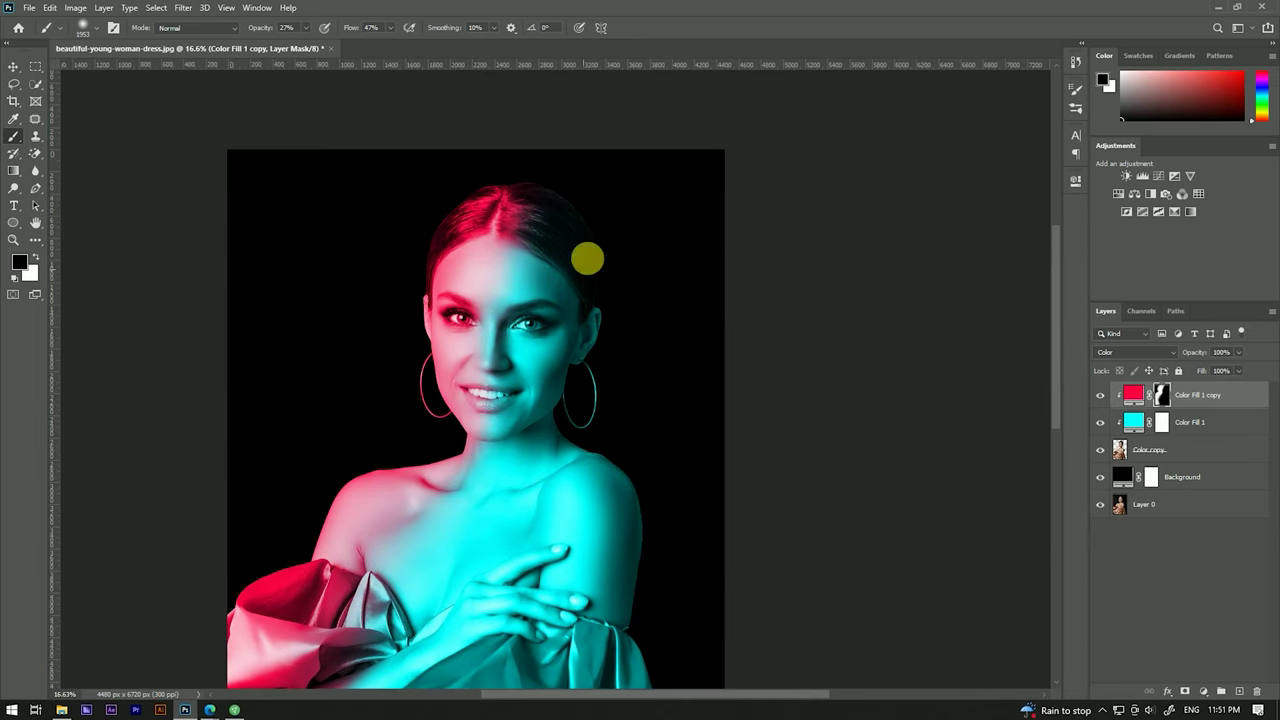
pyautogui.moveTo(597, 320); pyautogui.dragTo(603, 203)
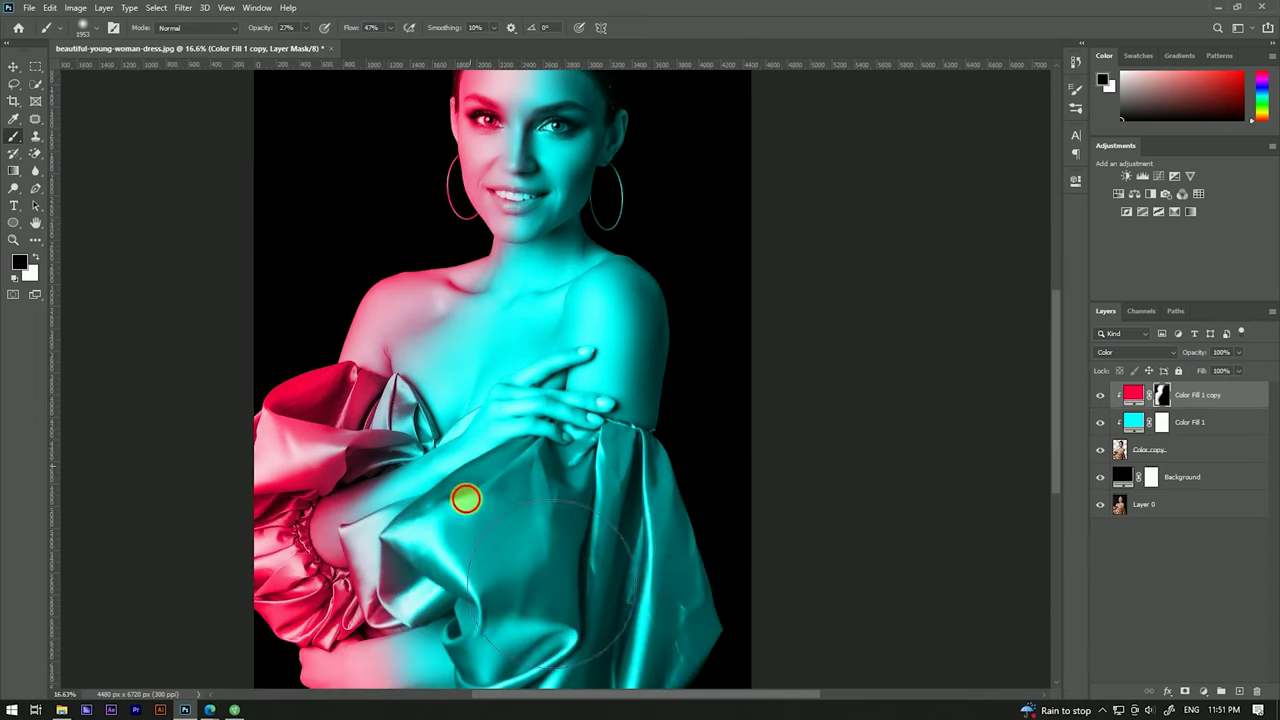
pyautogui.moveTo(469, 494); pyautogui.dragTo(513, 400)
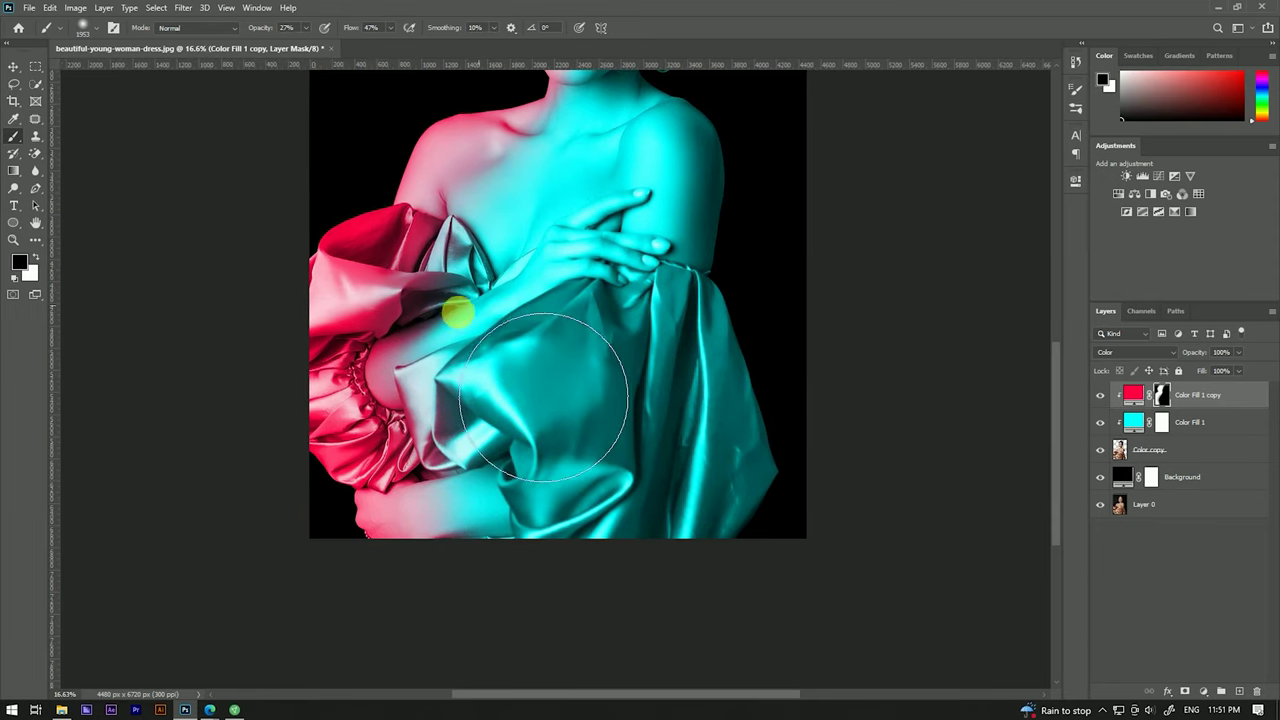
# Step: Soften the pink-cyan split across the dress folds and chest on the mask
pyautogui.moveTo(540, 390); pyautogui.dragTo(557, 415)
pyautogui.scroll(-3, 565, 427)
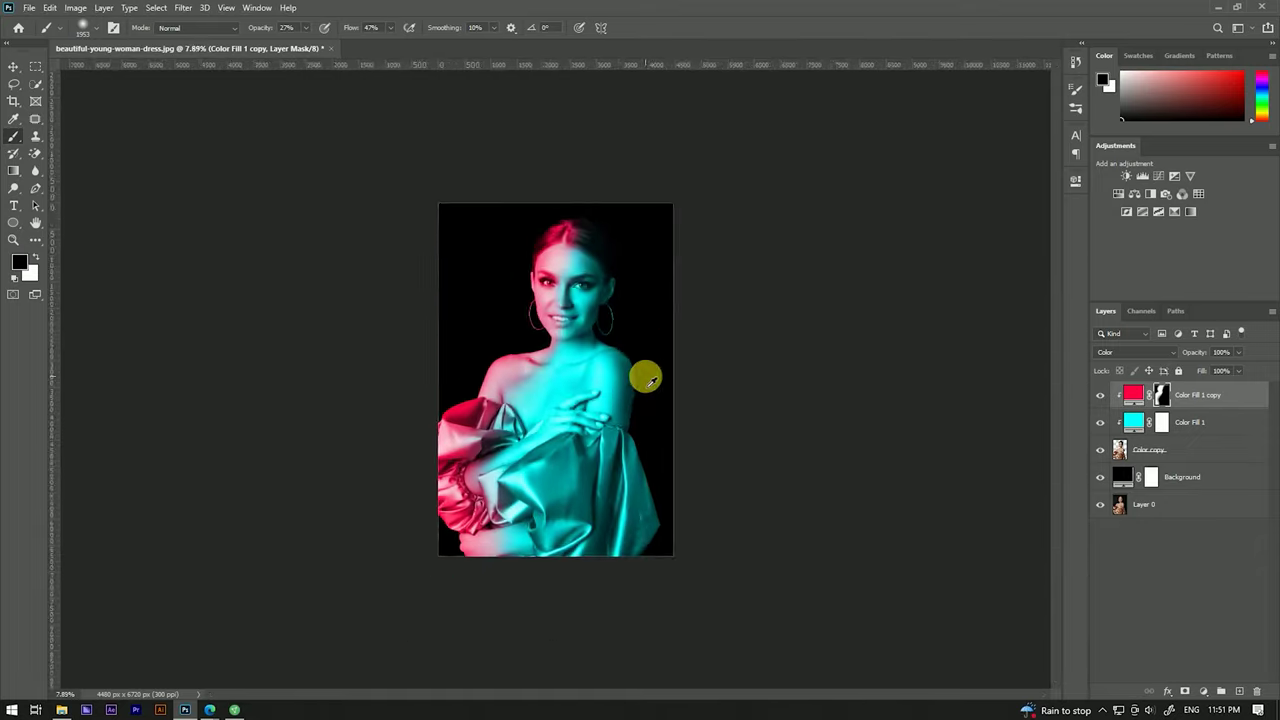
pyautogui.scroll(2, 650, 371)
pyautogui.scroll(2, 657, 343)
pyautogui.moveTo(528, 428)
pyautogui.mouseDown()
pyautogui.moveTo(509, 444)
pyautogui.moveTo(491, 357)
pyautogui.mouseUp()
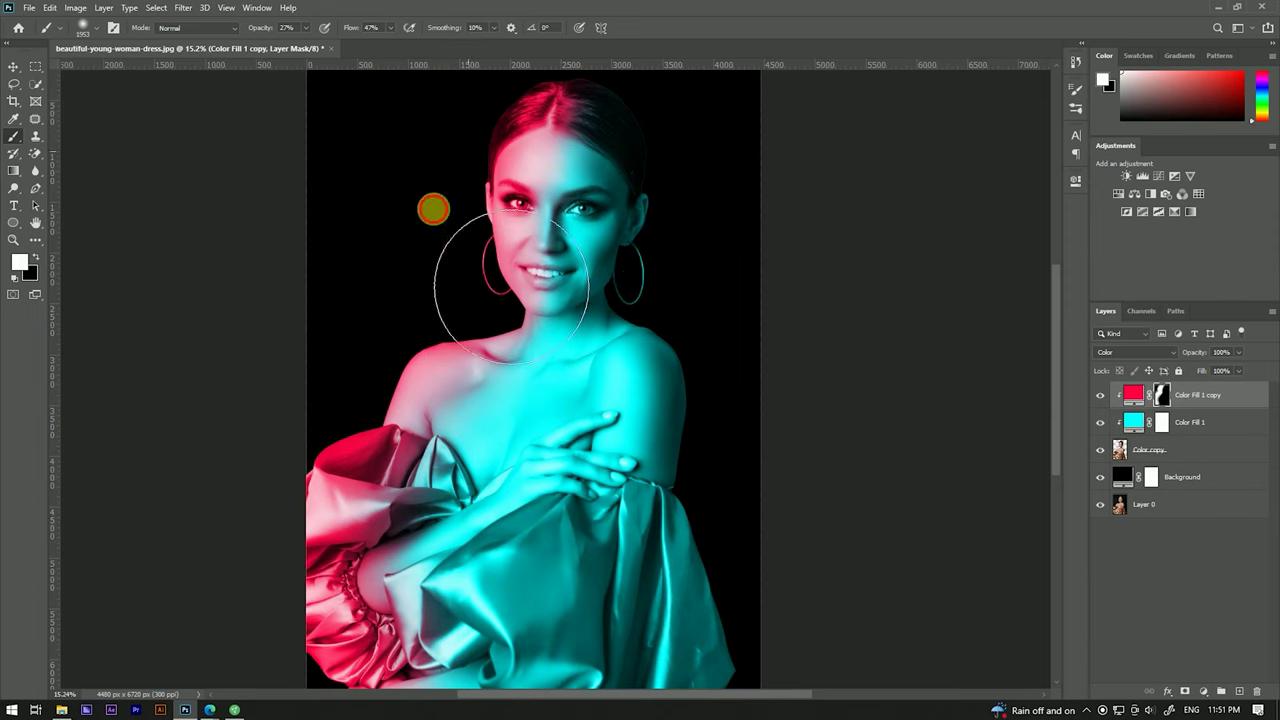
# Step: Shrink the brush to about 273 px and paint pink onto the right earring
pyautogui.moveTo(634, 254); pyautogui.dragTo(585, 257)
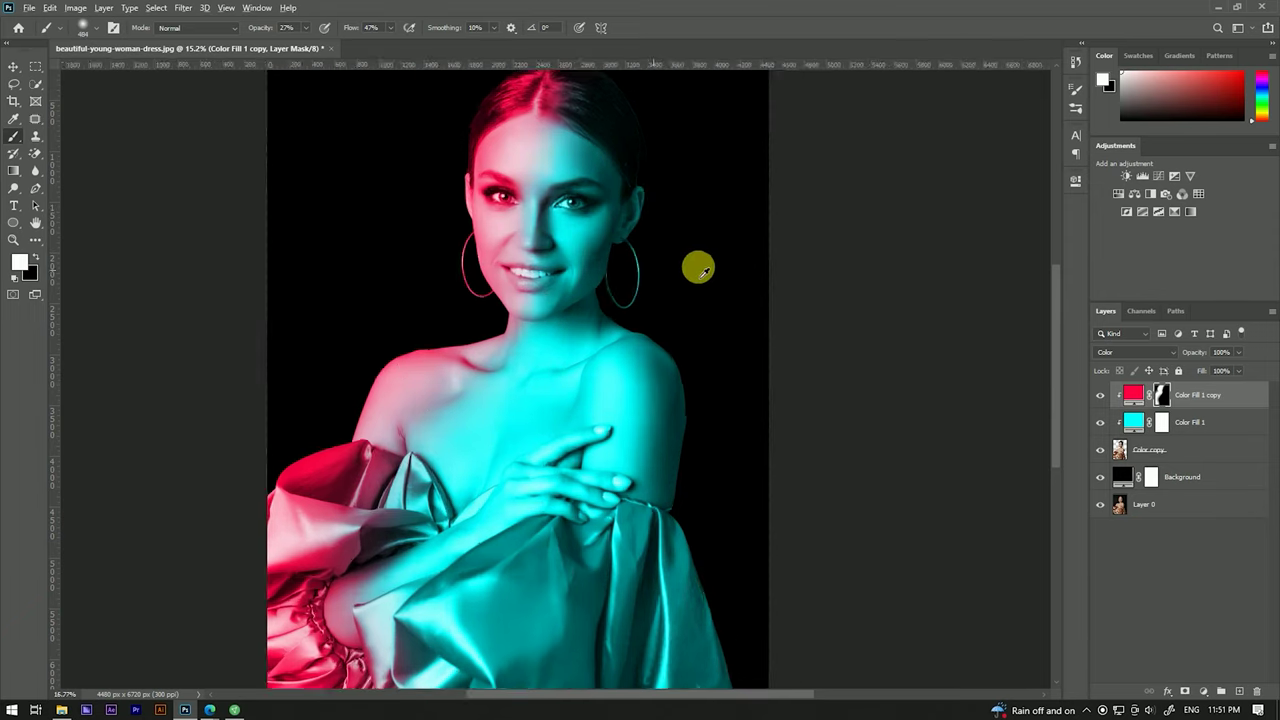
pyautogui.scroll(5, 603, 257)
pyautogui.moveTo(603, 257); pyautogui.dragTo(537, 252)
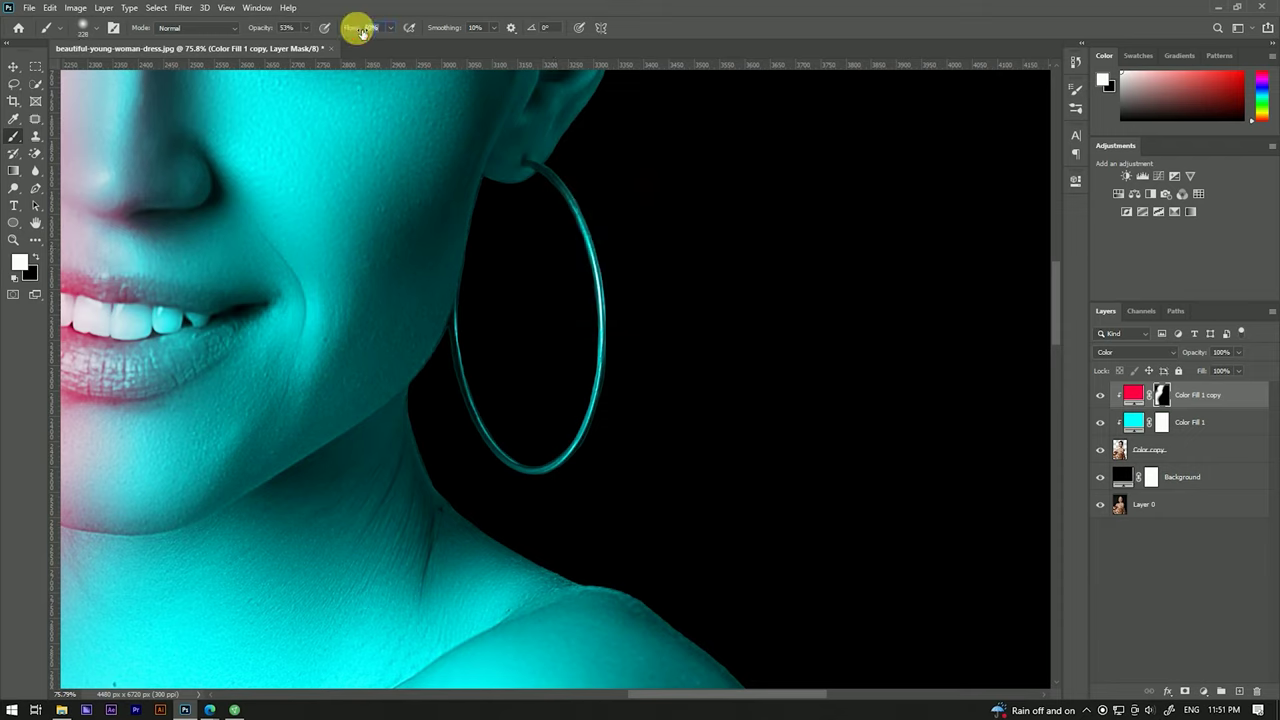
pyautogui.moveTo(609, 231); pyautogui.dragTo(626, 307)
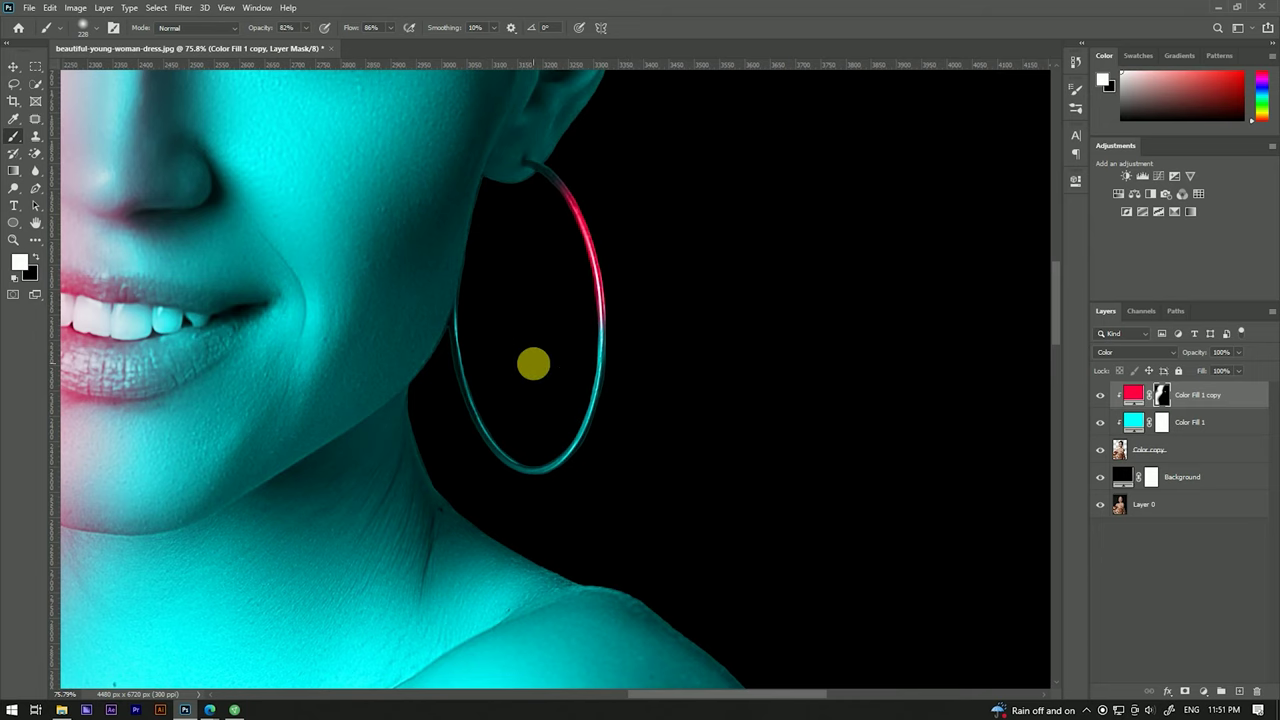
pyautogui.scroll(-2, 531, 366)
pyautogui.scroll(4, 499, 408)
pyautogui.moveTo(491, 363); pyautogui.dragTo(440, 380)
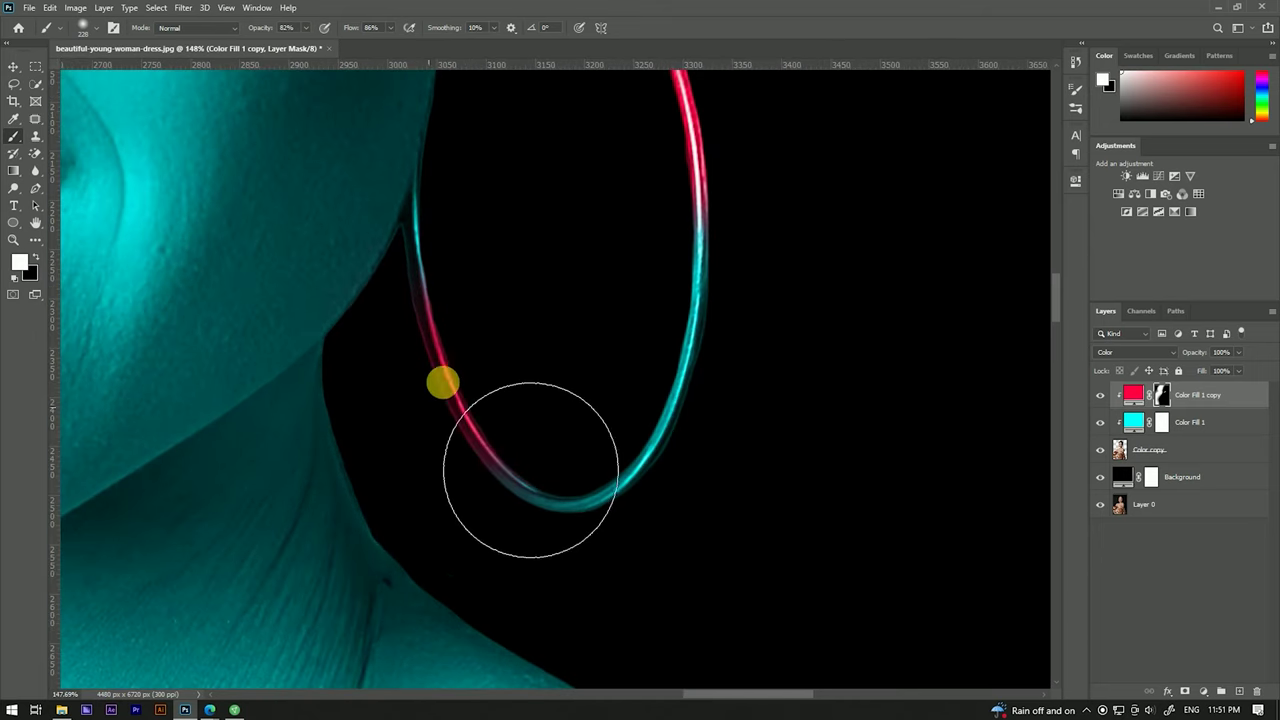
# Step: Paint cyan onto the top and bottom of the left earring
pyautogui.scroll(-2, 509, 343)
pyautogui.scroll(-2, 568, 314)
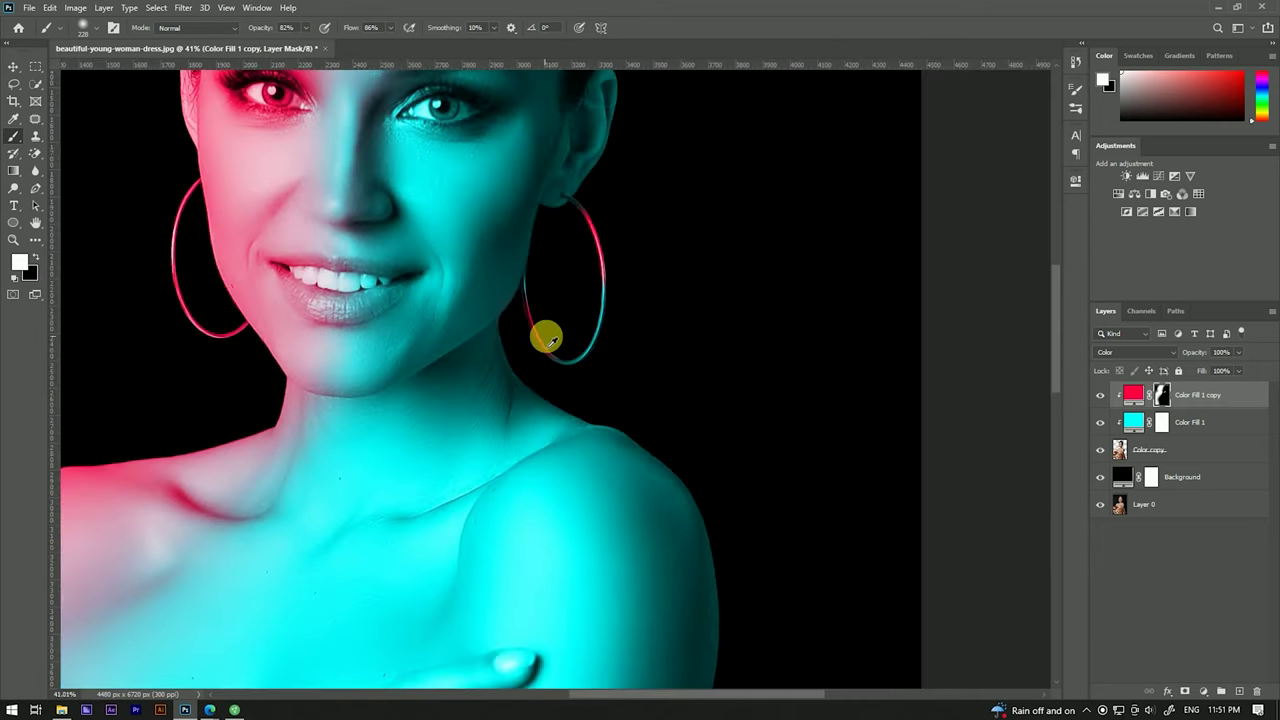
pyautogui.scroll(3, 543, 337)
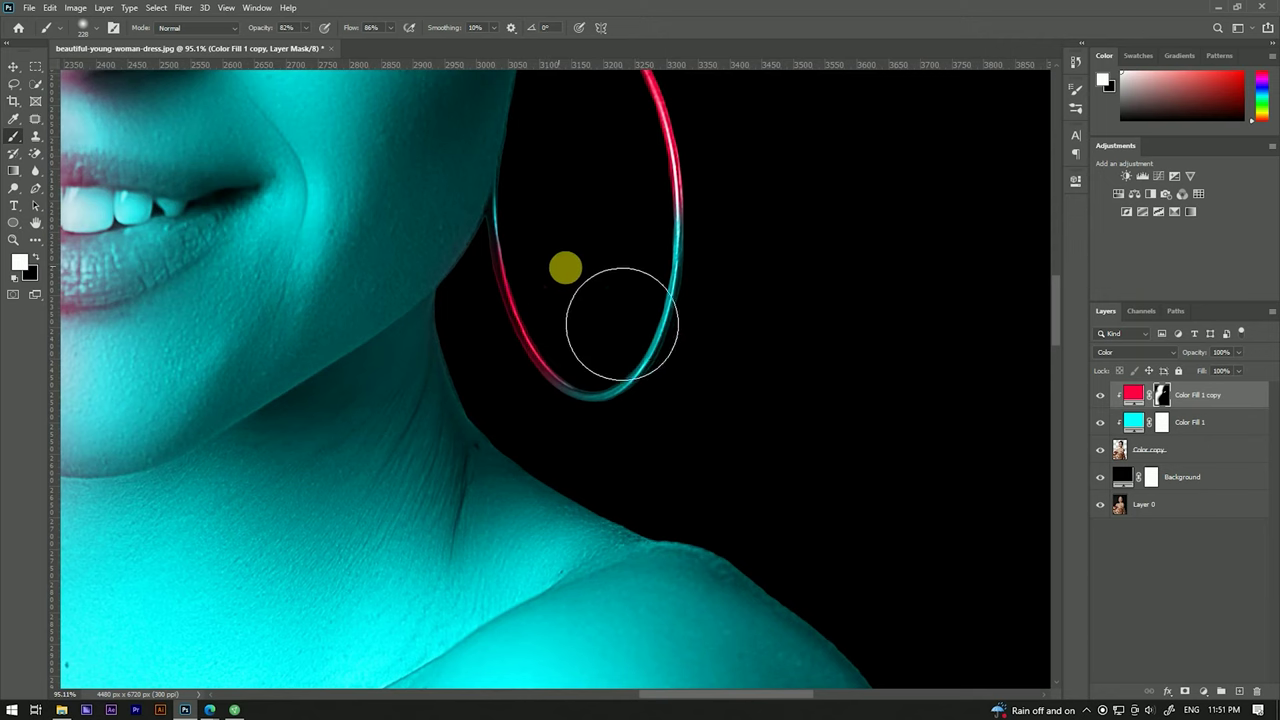
pyautogui.scroll(-2, 640, 340)
pyautogui.scroll(1, 451, 257)
pyautogui.scroll(1, 186, 263)
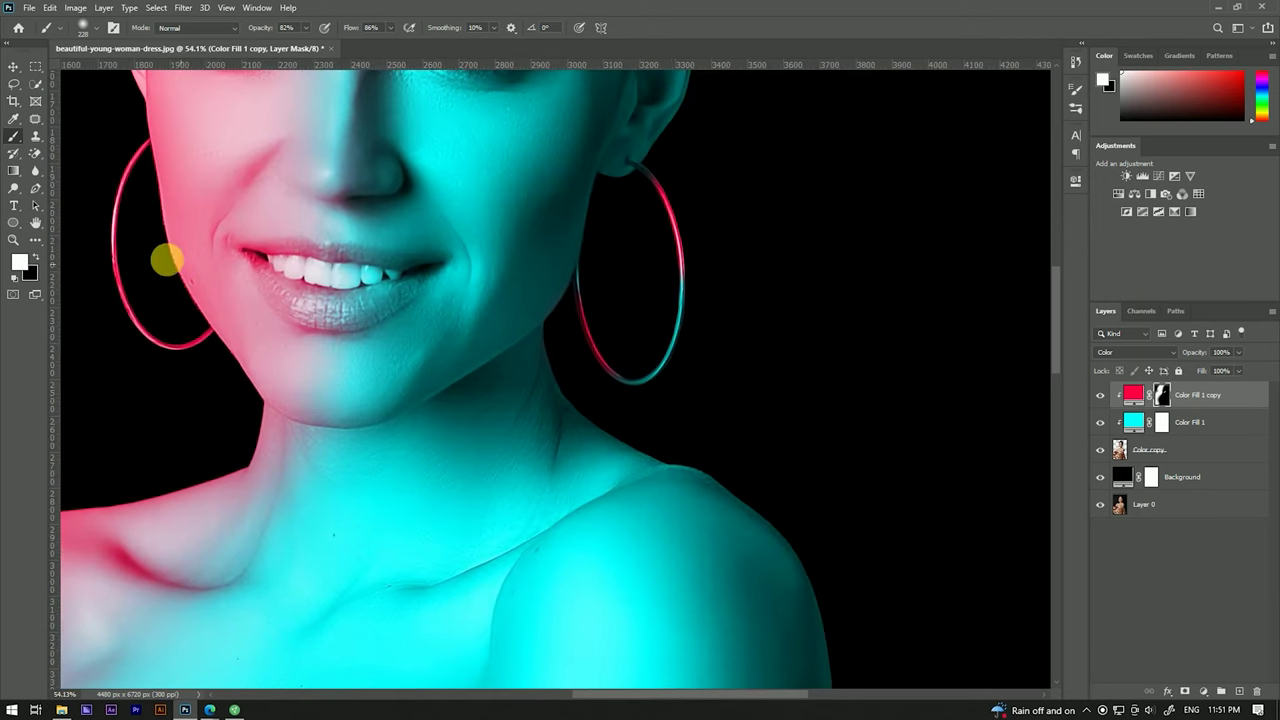
pyautogui.scroll(2, 434, 266)
pyautogui.scroll(1, 385, 215)
pyautogui.scroll(1, 385, 215)
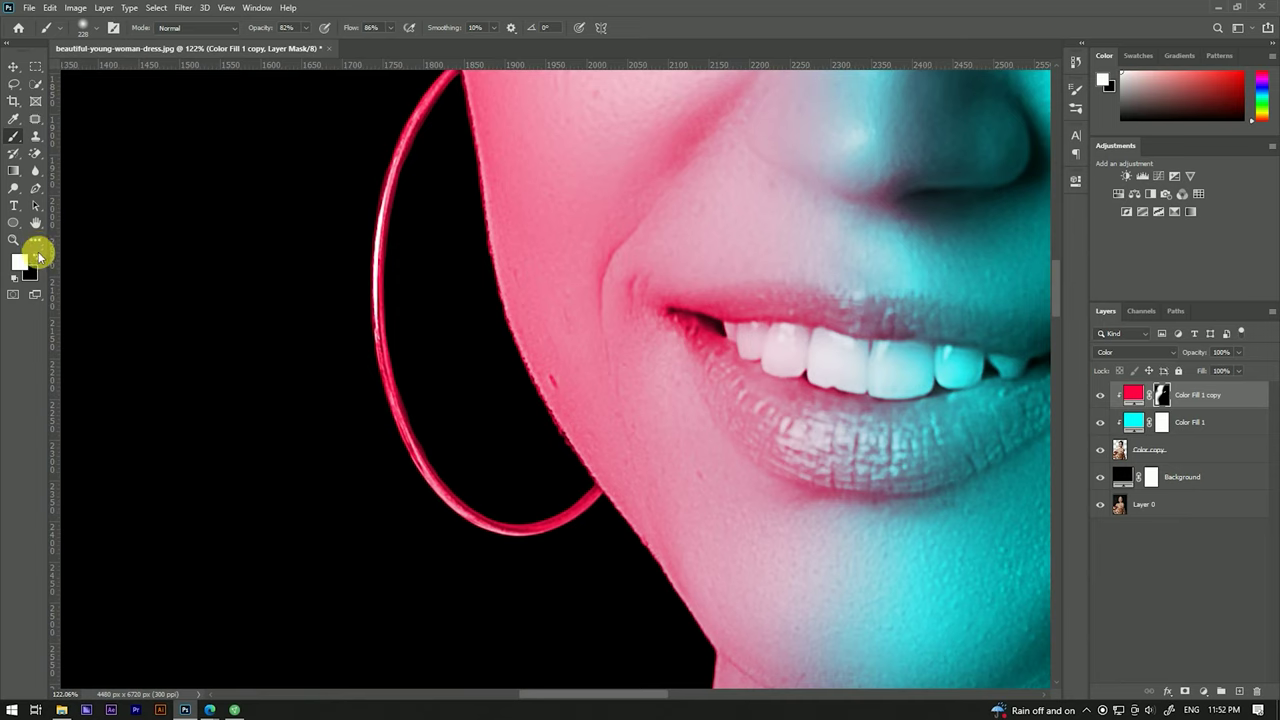
pyautogui.moveTo(420, 277); pyautogui.dragTo(385, 320)
pyautogui.scroll(-1, 390, 350)
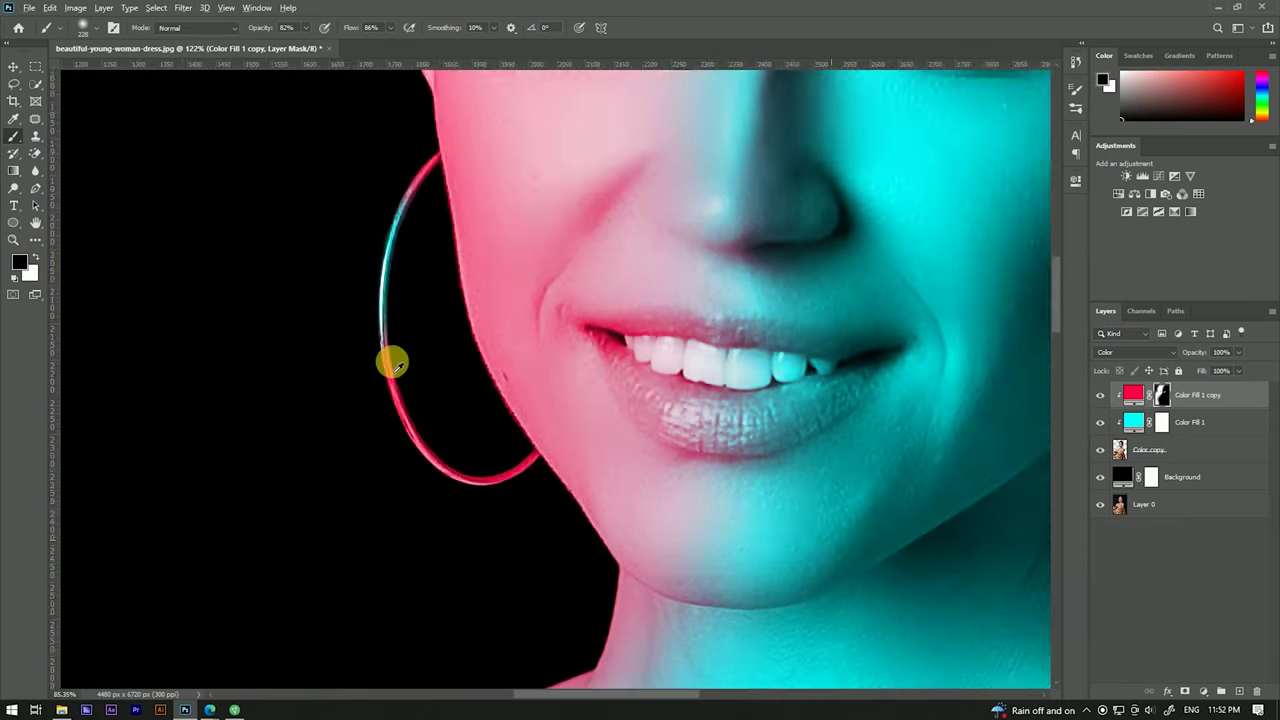
pyautogui.scroll(1, 440, 440)
pyautogui.moveTo(520, 470); pyautogui.dragTo(410, 470)
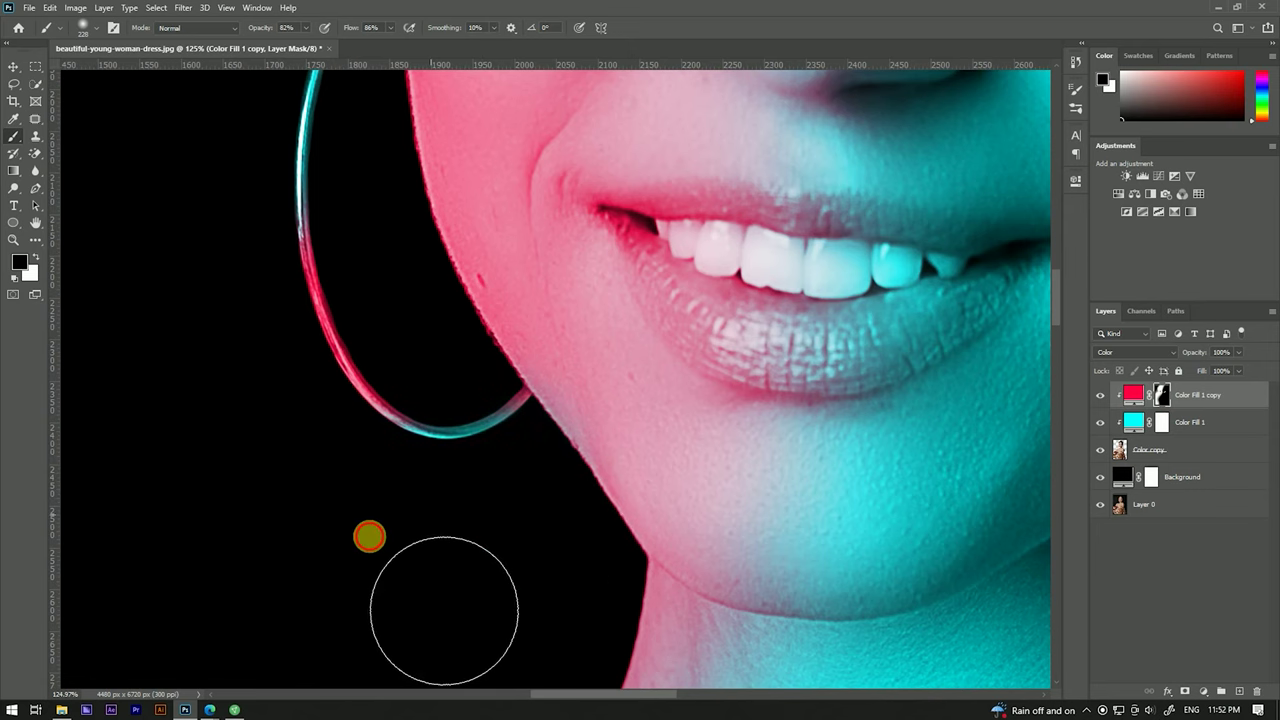
pyautogui.scroll(-2, 355, 475)
pyautogui.scroll(-1, 390, 446)
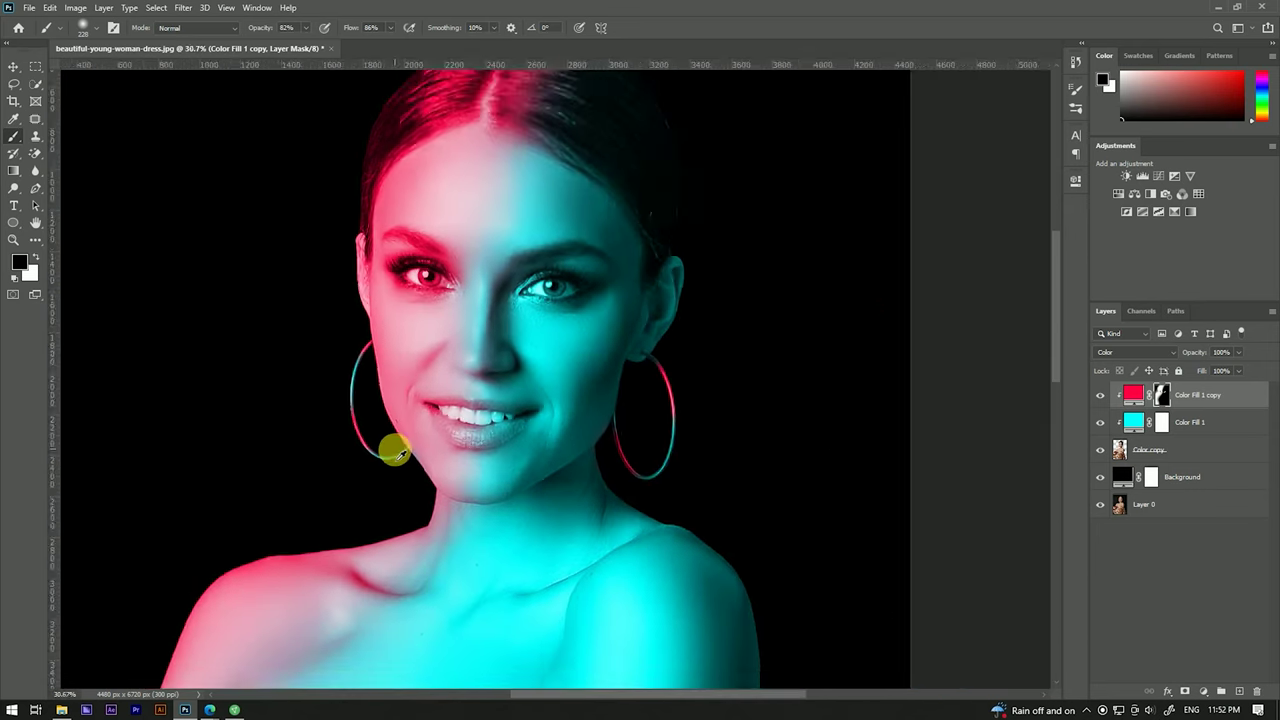
# Step: Switch to white, enlarge the brush to 767 px and add pink along the right shoulder and arm
pyautogui.press('x')
pyautogui.scroll(2, 457, 430)
pyautogui.scroll(-1, 560, 370)
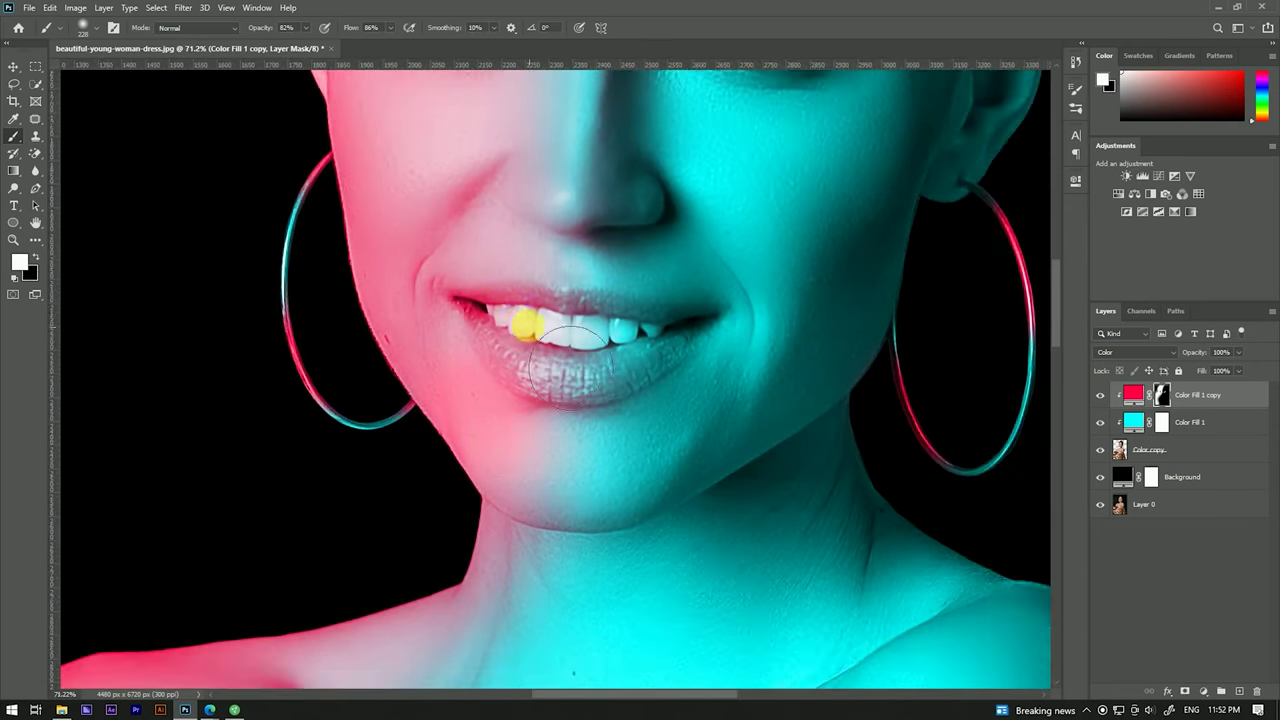
pyautogui.scroll(-1, 472, 286)
pyautogui.scroll(1, 482, 380)
pyautogui.scroll(2, 414, 334)
pyautogui.scroll(2, 434, 229)
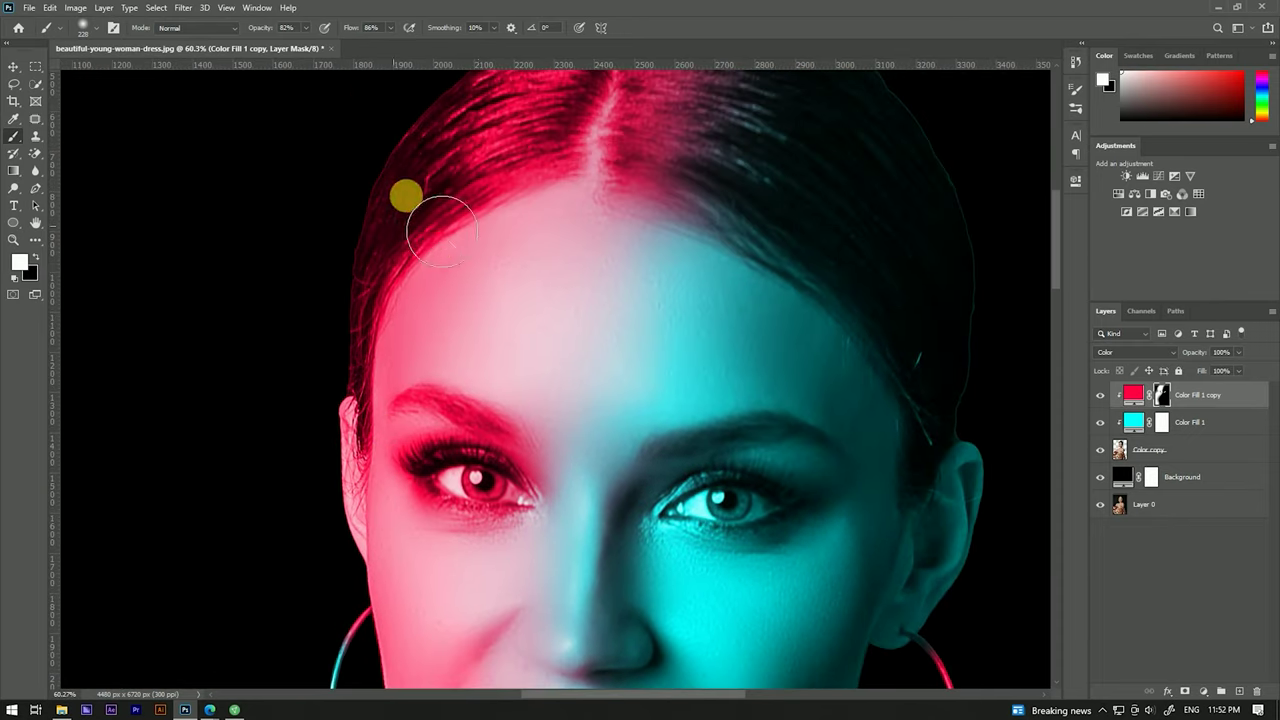
pyautogui.scroll(2, 491, 214)
pyautogui.hscroll(1, 491, 214)
pyautogui.scroll(-4, 424, 519)
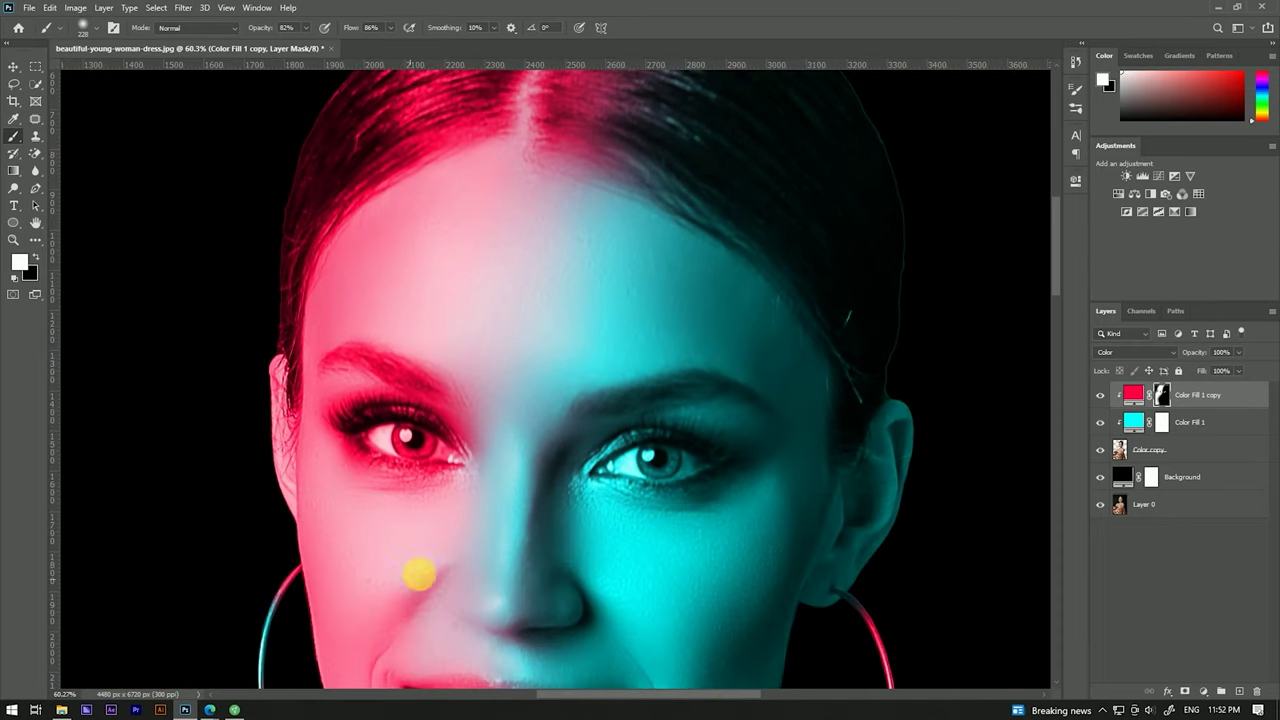
pyautogui.scroll(-4, 400, 430)
pyautogui.scroll(-3, 385, 400)
pyautogui.scroll(-3, 394, 380)
pyautogui.hscroll(-3, 394, 380)
pyautogui.scroll(-2, 257, 470)
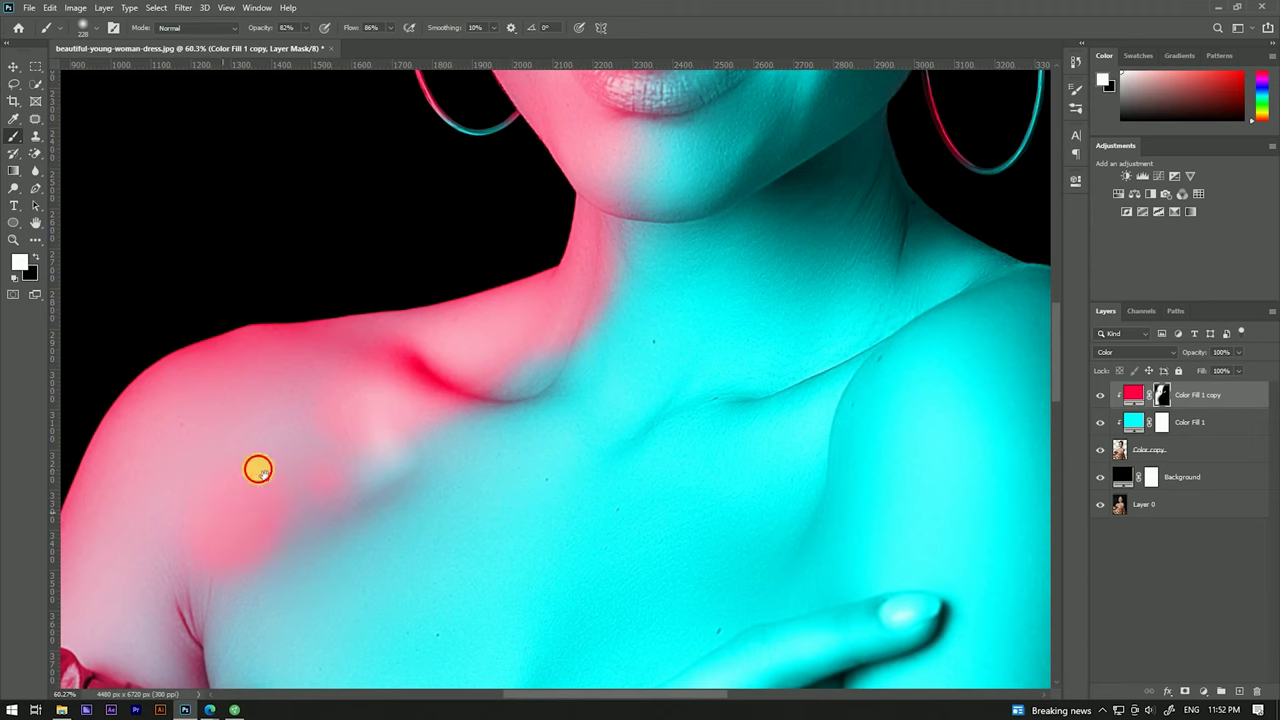
pyautogui.scroll(-2, 257, 470)
pyautogui.hscroll(-3, 257, 470)
pyautogui.scroll(-3, 348, 174)
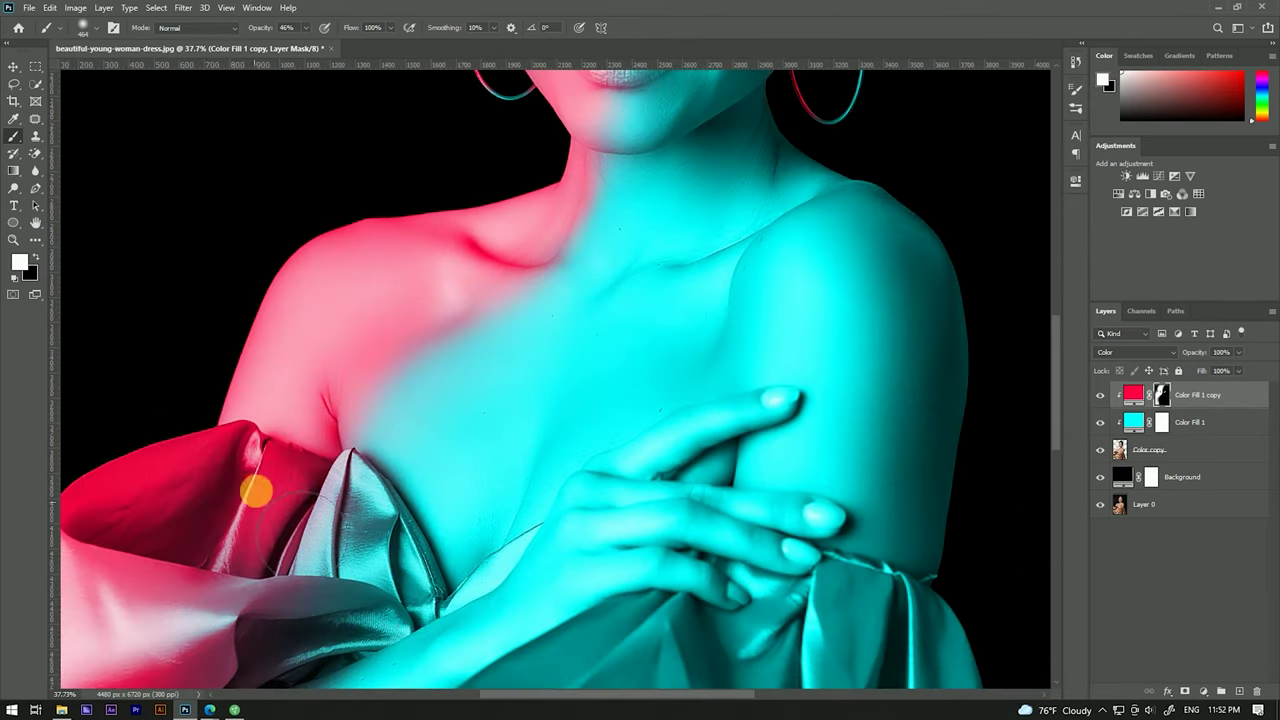
pyautogui.scroll(-4, 311, 413)
pyautogui.scroll(2, 455, 453)
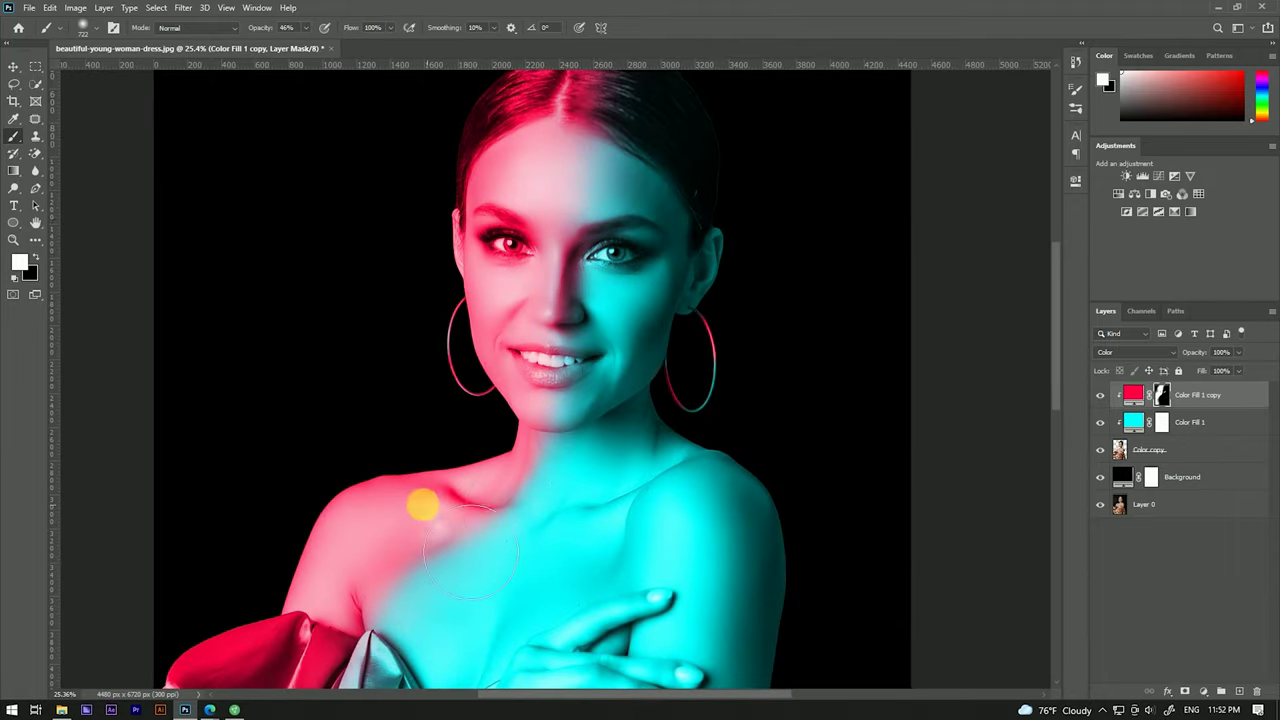
pyautogui.scroll(-3, 600, 430)
pyautogui.scroll(2, 700, 280)
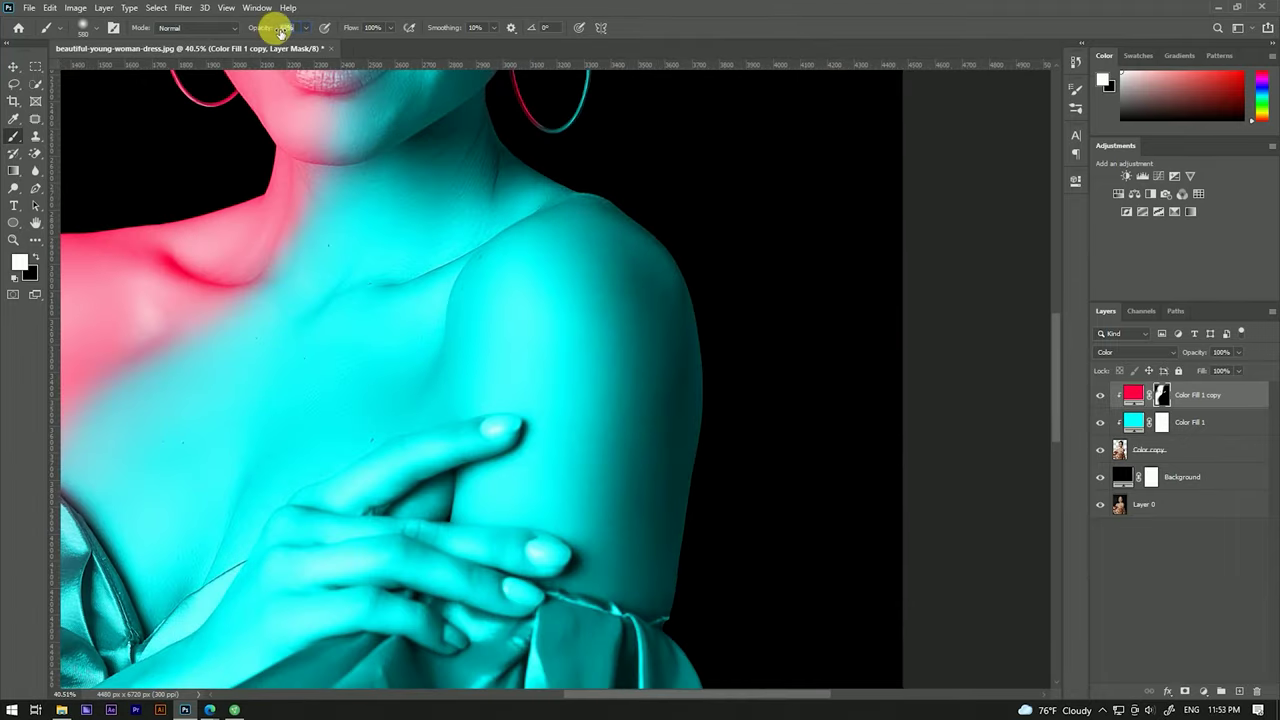
pyautogui.moveTo(740, 240); pyautogui.dragTo(805, 106)
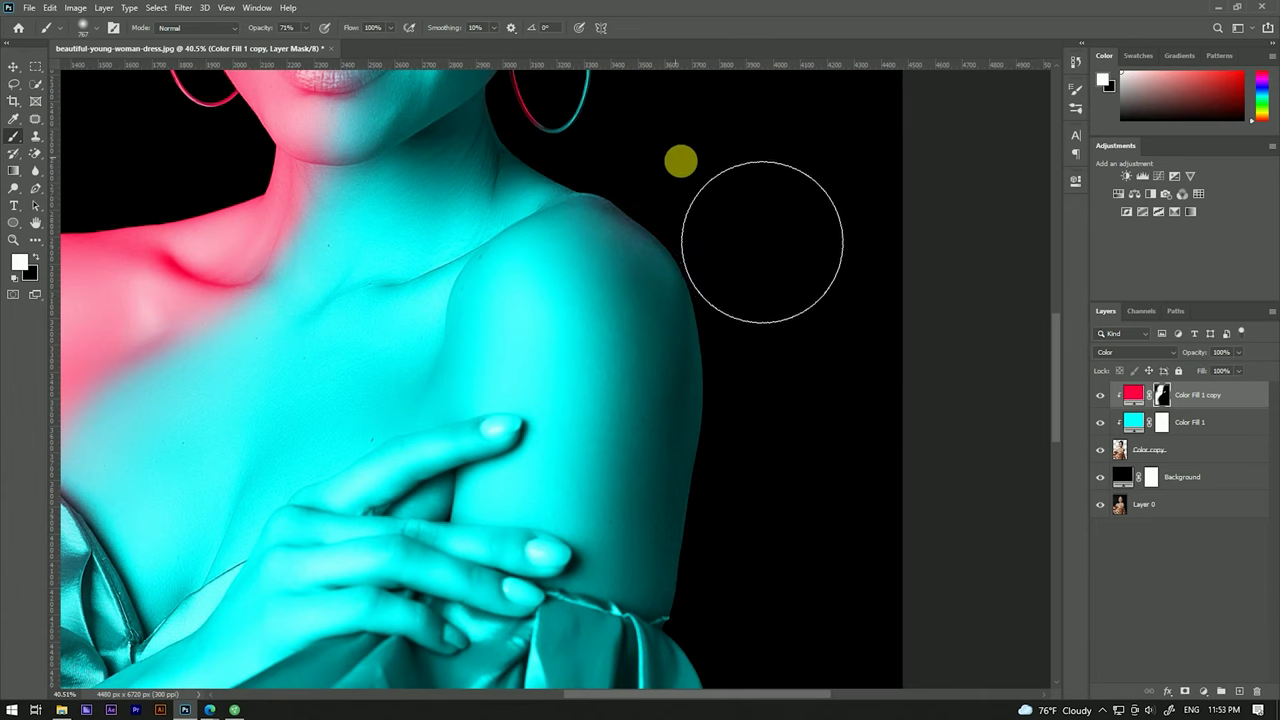
pyautogui.scroll(-2, 874, 403)
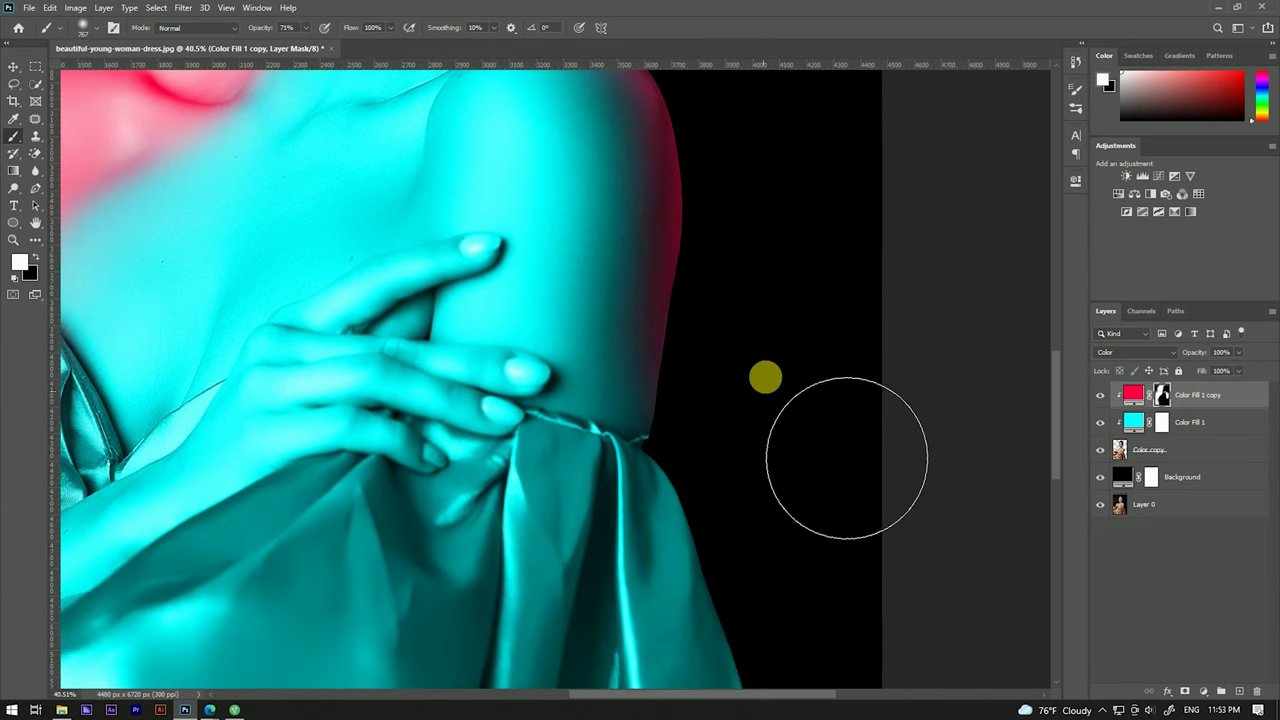
pyautogui.scroll(-1, 829, 534)
pyautogui.scroll(2, 829, 534)
pyautogui.scroll(-2, 706, 414)
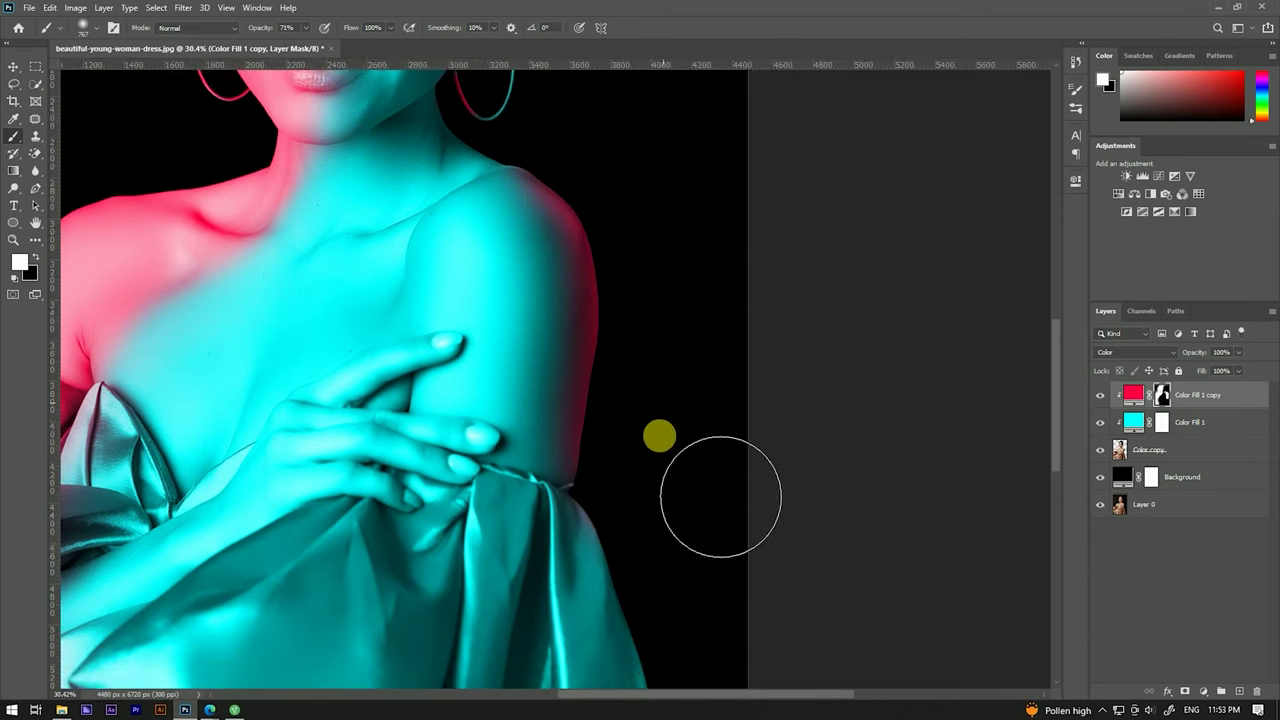
pyautogui.scroll(-2, 725, 437)
pyautogui.scroll(-3, 734, 443)
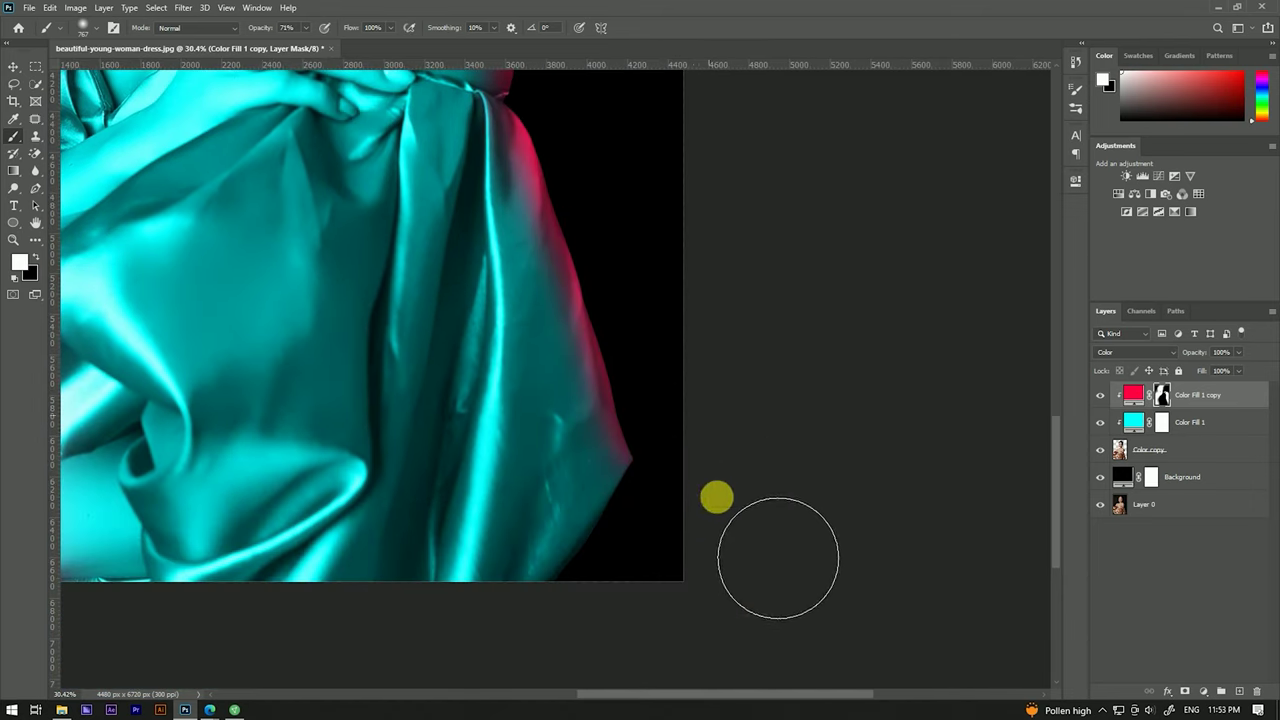
pyautogui.scroll(-2, 711, 409)
pyautogui.scroll(-1, 603, 320)
pyautogui.scroll(1, 603, 320)
# Step: At 52% opacity, softly blend the colours around the collarbone, then deselect the fill layer
pyautogui.moveTo(262, 27); pyautogui.dragTo(238, 30)
pyautogui.moveTo(340, 30); pyautogui.dragTo(322, 30)
pyautogui.moveTo(571, 457); pyautogui.dragTo(566, 392)
pyautogui.scroll(-3, 485, 451)
pyautogui.scroll(-3, 471, 386)
pyautogui.scroll(3, 571, 206)
pyautogui.scroll(2, 579, 236)
pyautogui.press('x')
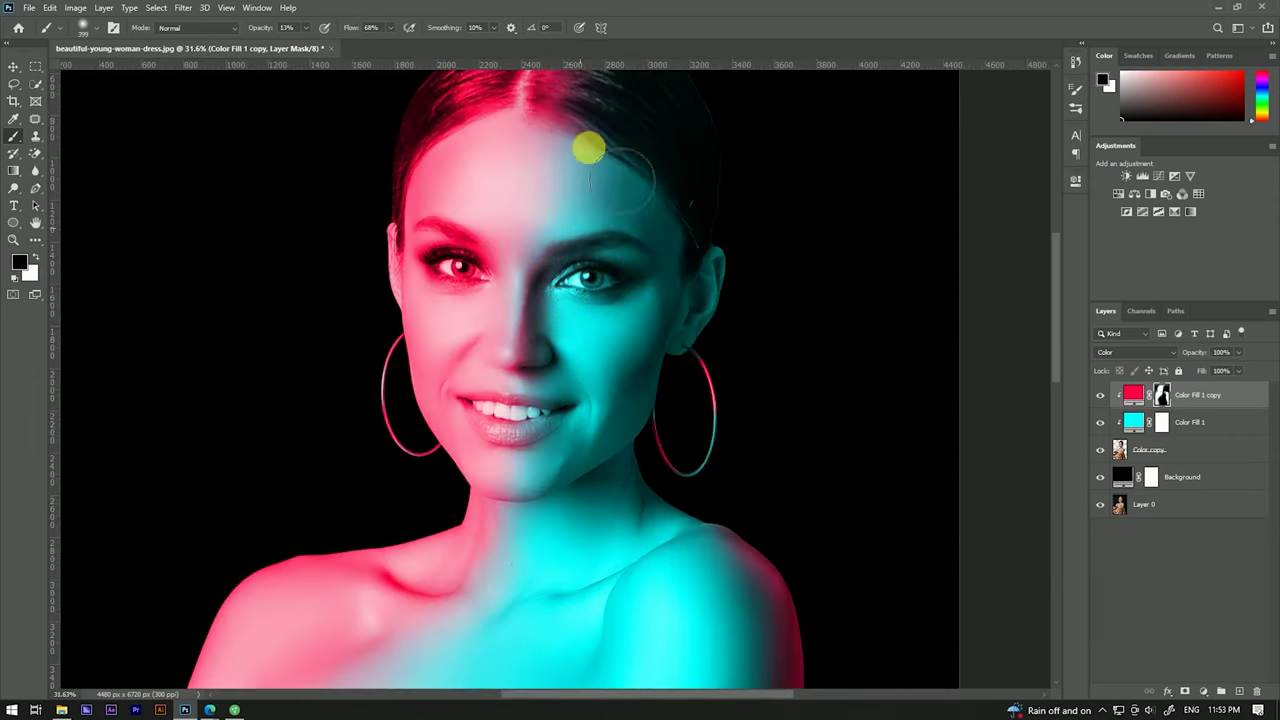
pyautogui.scroll(-3, 545, 440)
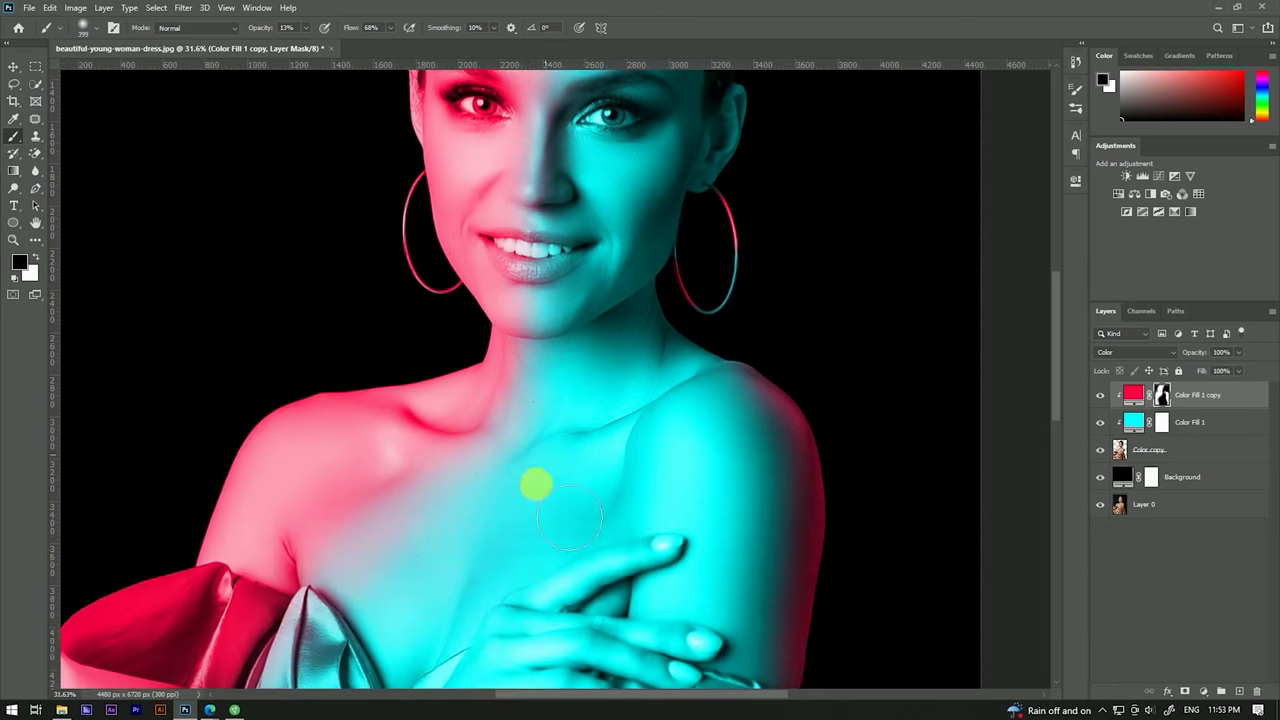
pyautogui.scroll(-3, 563, 354)
pyautogui.scroll(-3, 457, 443)
pyautogui.press('v')
pyautogui.click(714, 215)
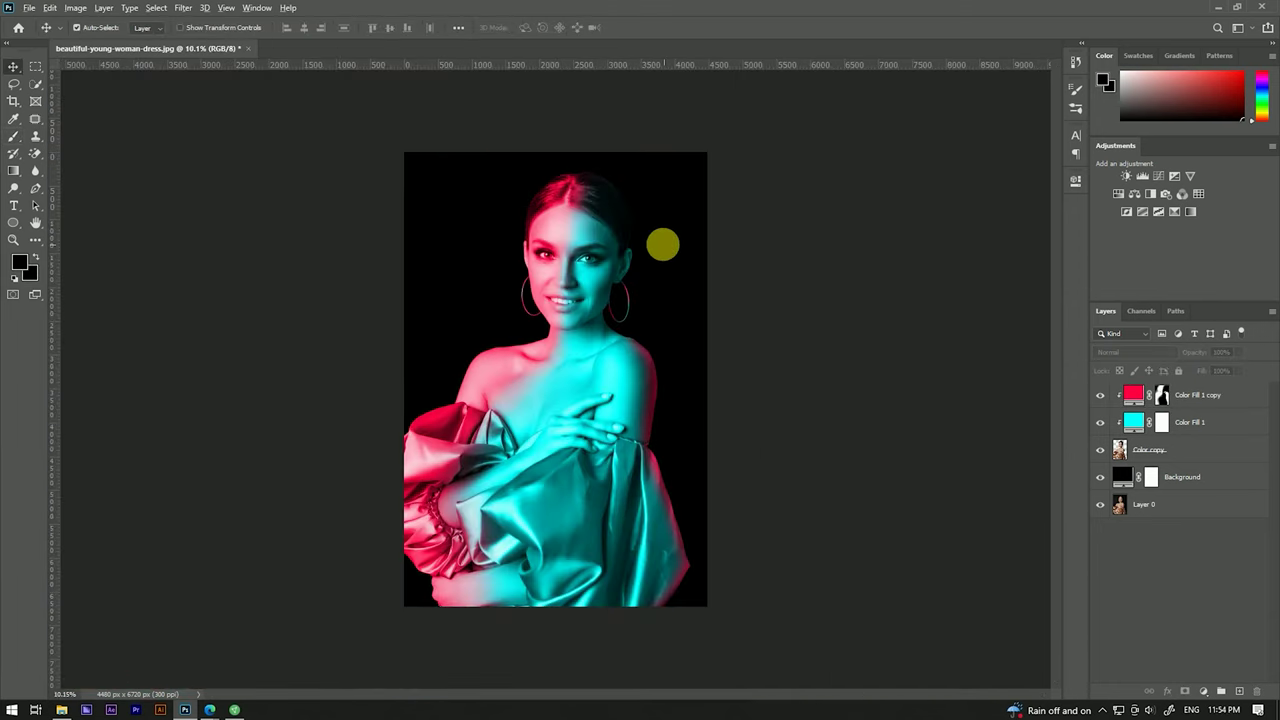
# Step: Split the Underlying Layer black slider on the pink Color Fill 1 copy to 0/52
pyautogui.scroll(3, 663, 243)
pyautogui.scroll(-2, 663, 243)
pyautogui.scroll(-1, 580, 234)
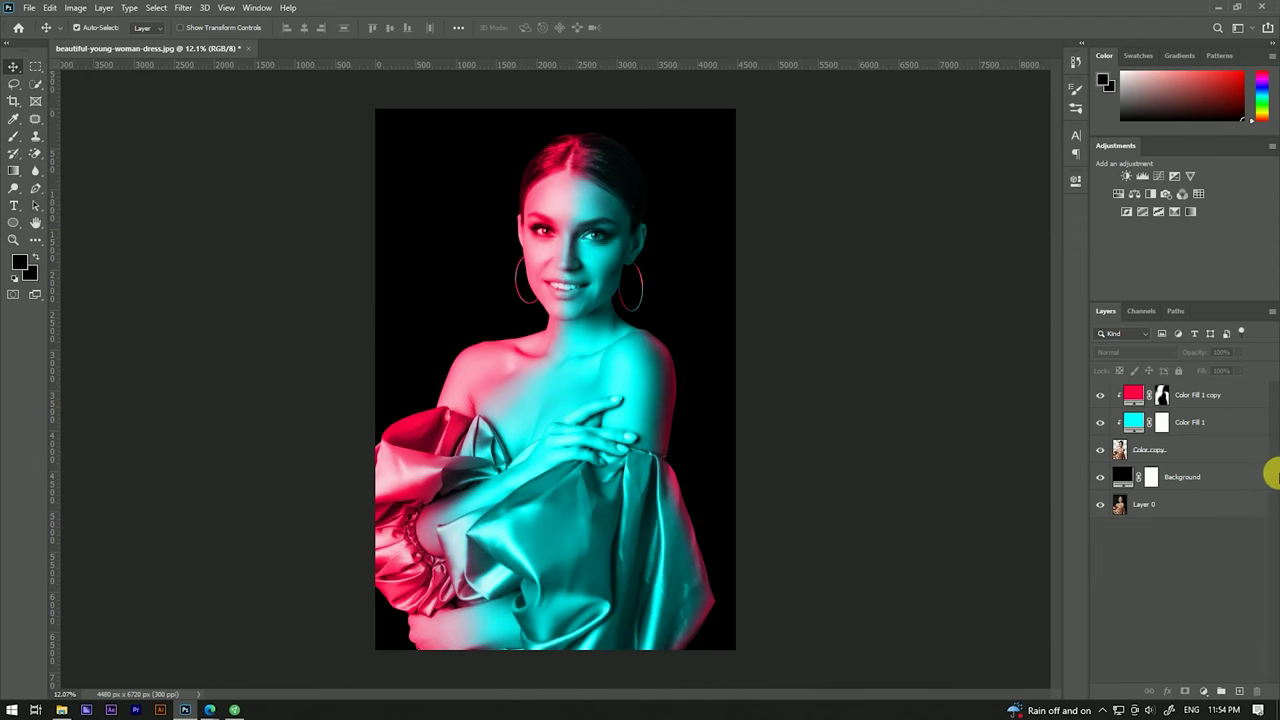
pyautogui.rightClick(1240, 400)
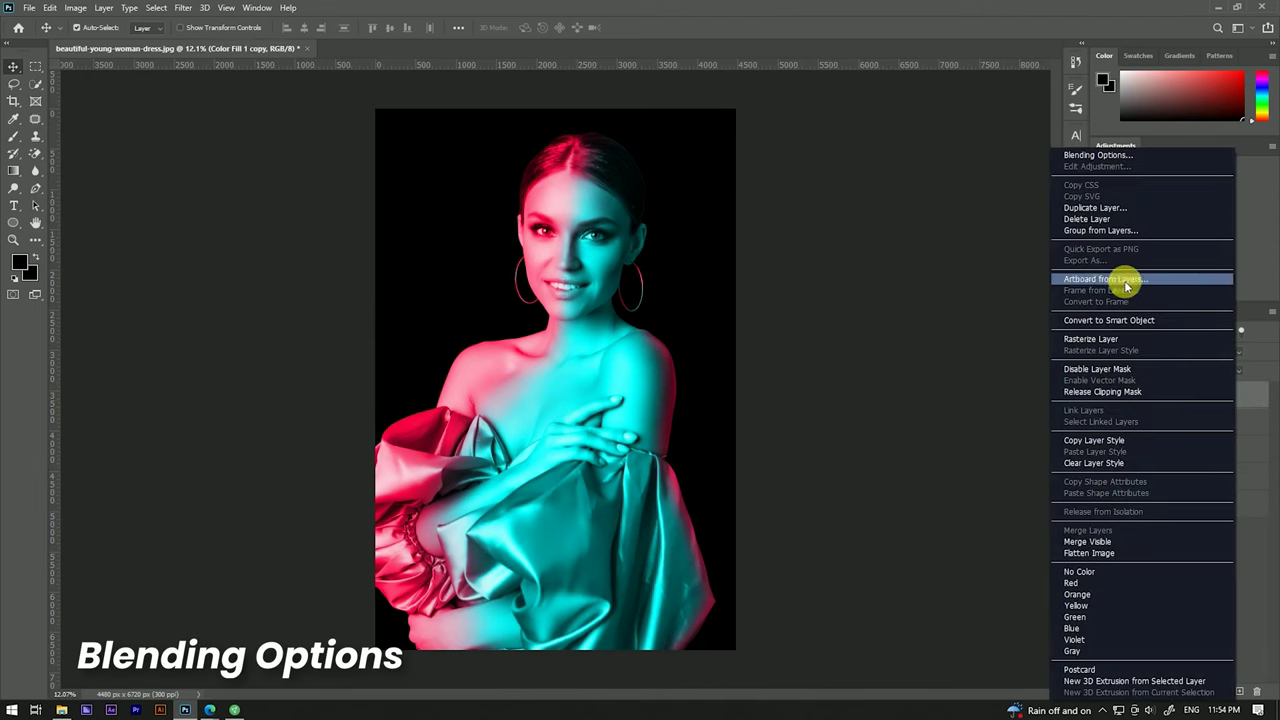
pyautogui.click(1100, 156)
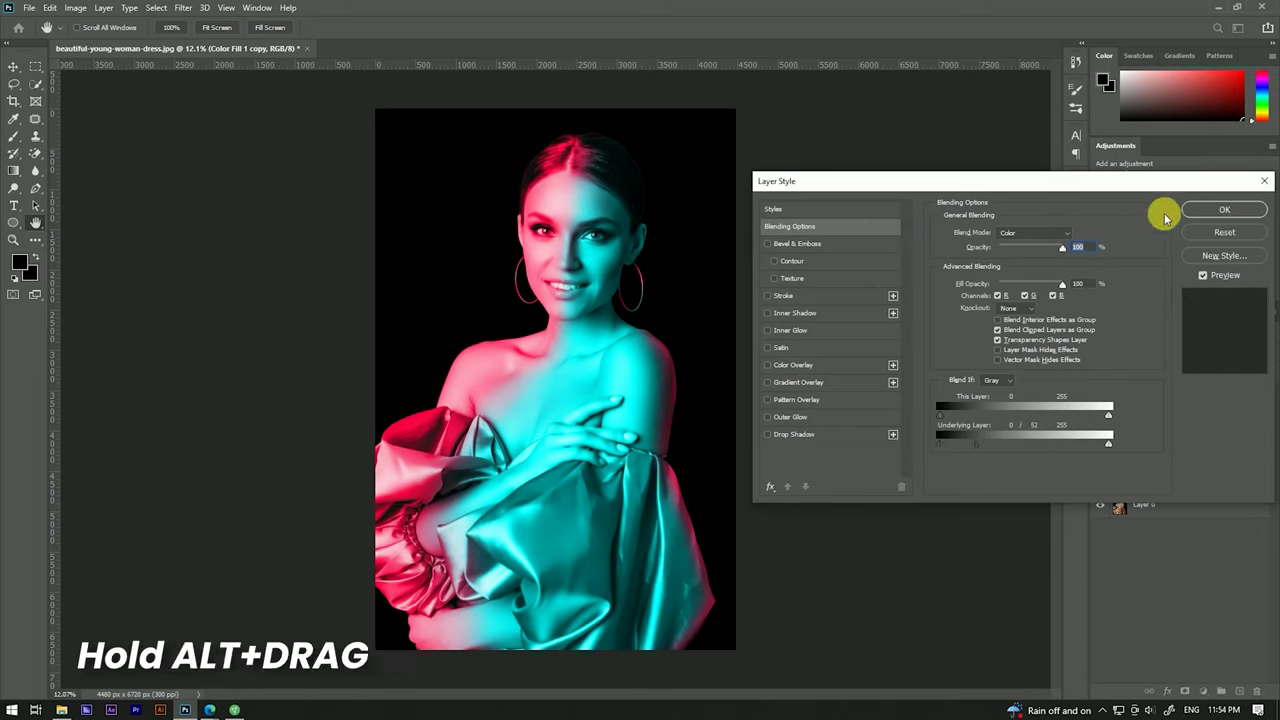
pyautogui.click(1196, 212)
# Step: Split the Underlying Layer black slider on the cyan Color Fill 1 to 0/68
pyautogui.click(1228, 422)
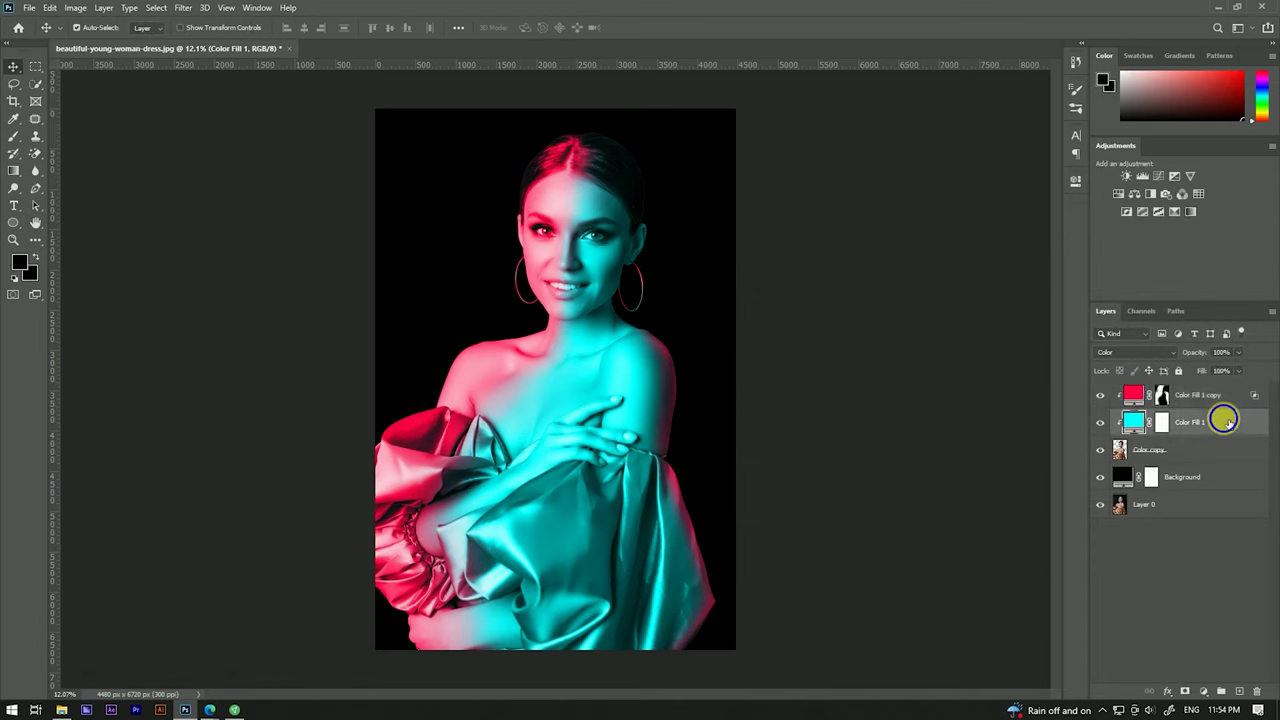
pyautogui.rightClick(1226, 421)
pyautogui.click(1100, 155)
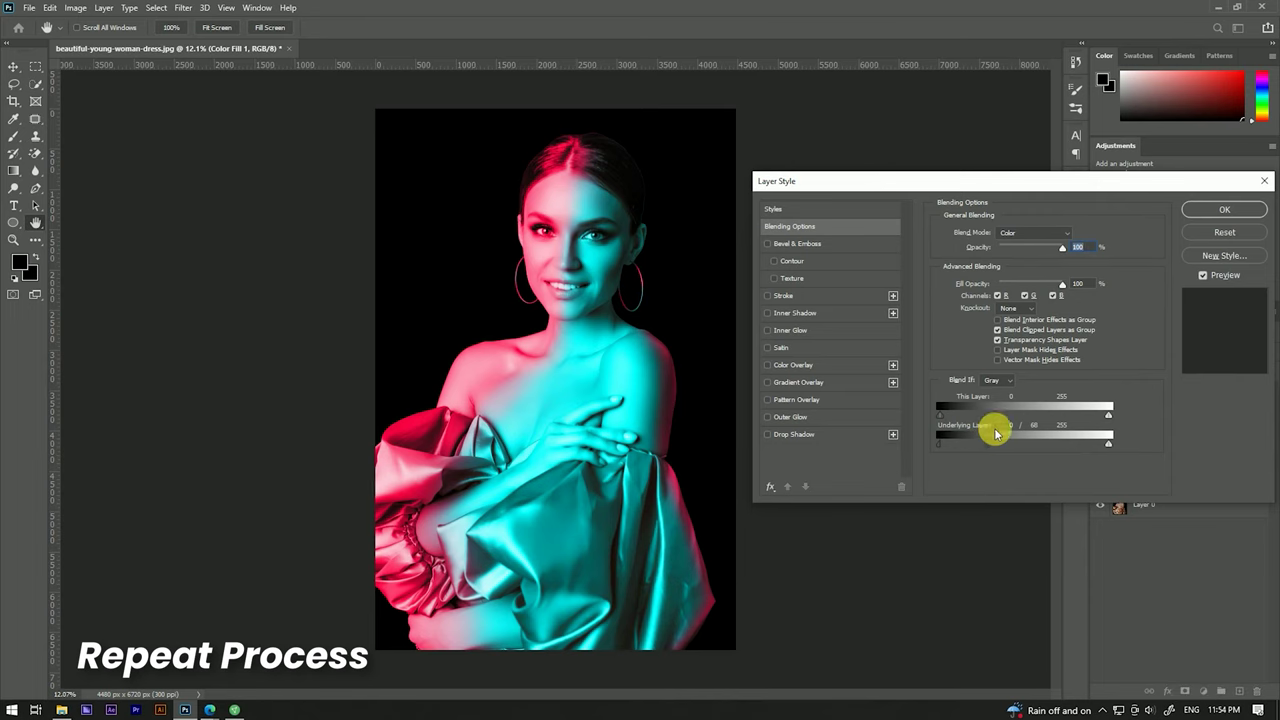
pyautogui.click(1207, 209)
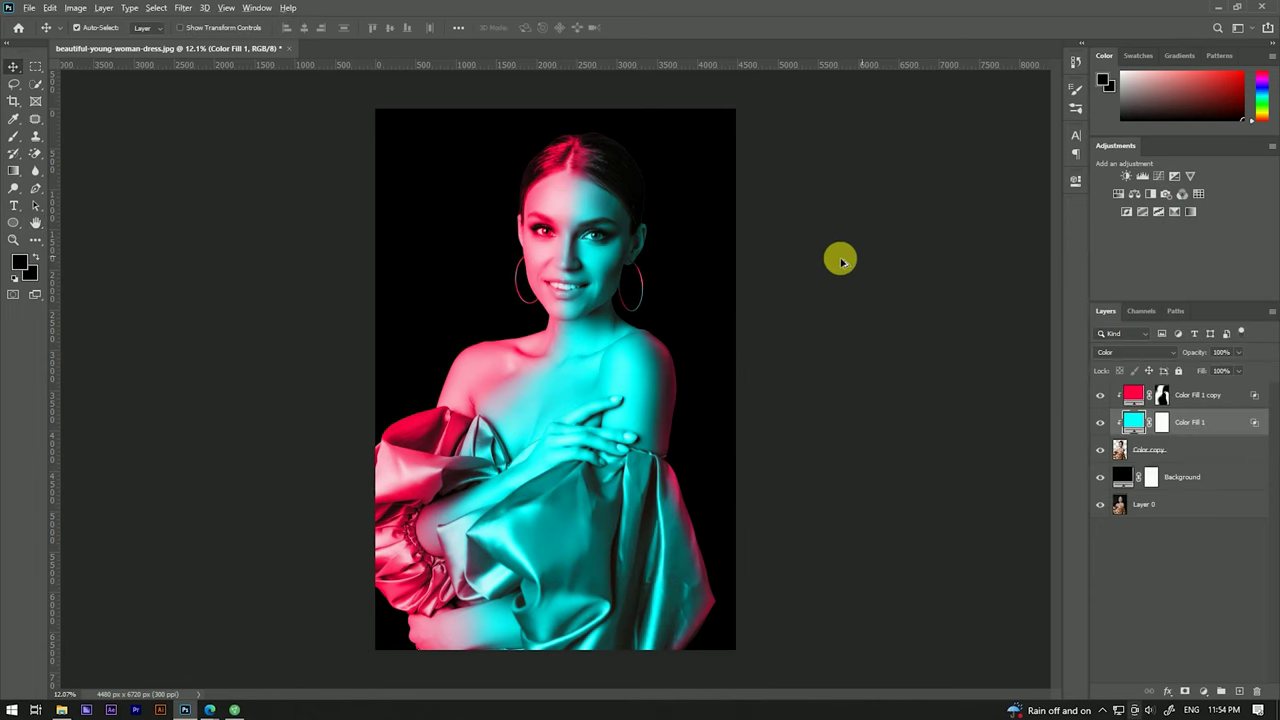
# Step: Add a Brightness/Contrast adjustment above Color Fill 1 copy with contrast lowered slightly
pyautogui.scroll(-3, 766, 323)
pyautogui.scroll(3, 586, 334)
pyautogui.scroll(-2, 690, 333)
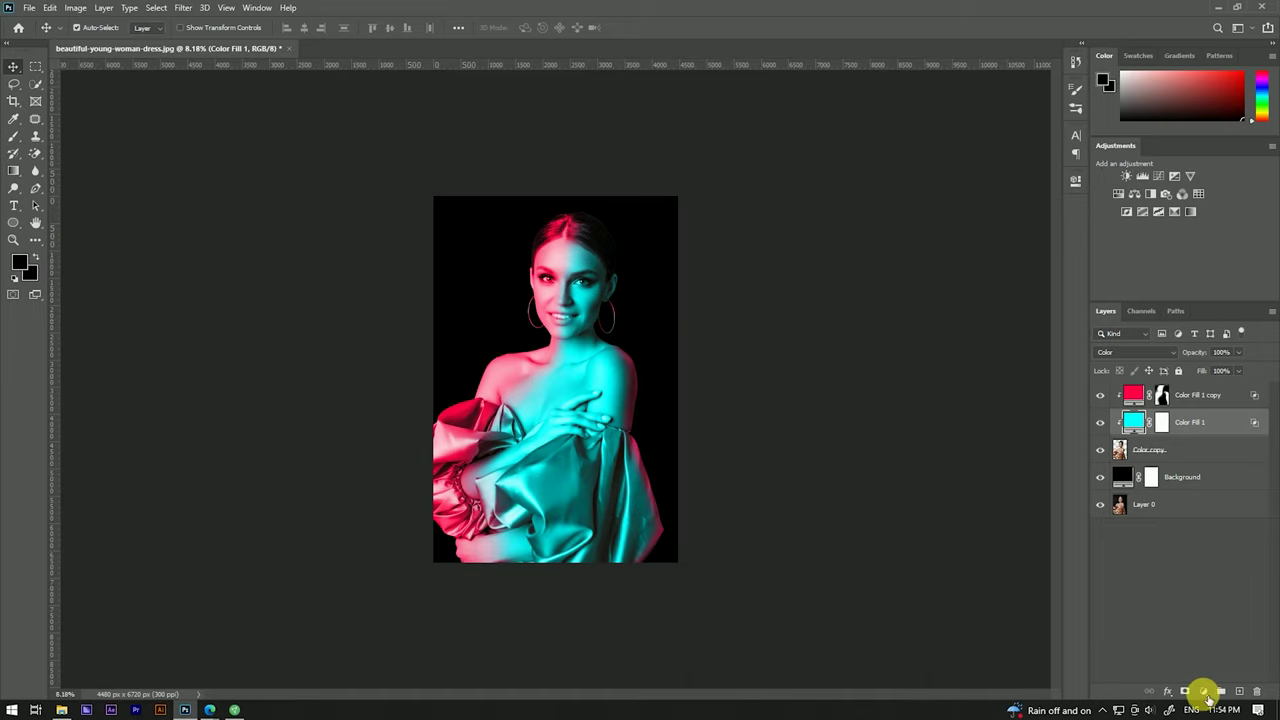
pyautogui.click(1205, 693)
pyautogui.click(1235, 400)
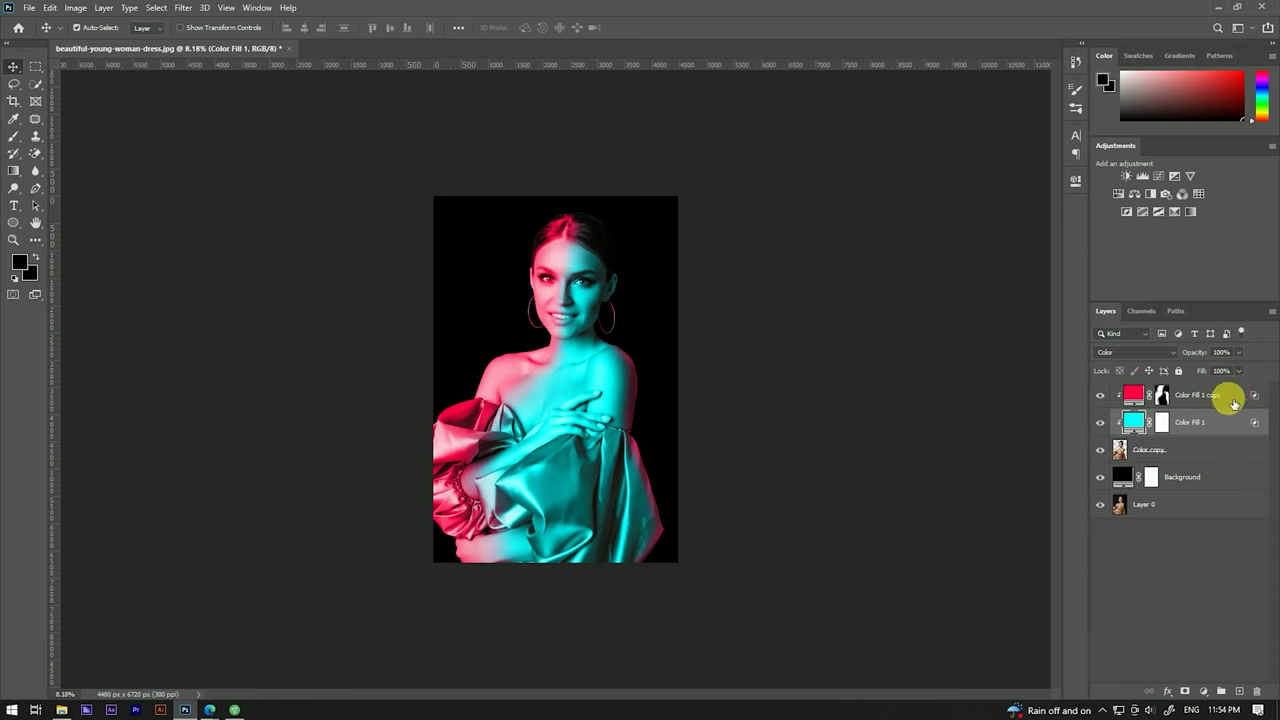
pyautogui.click(1204, 691)
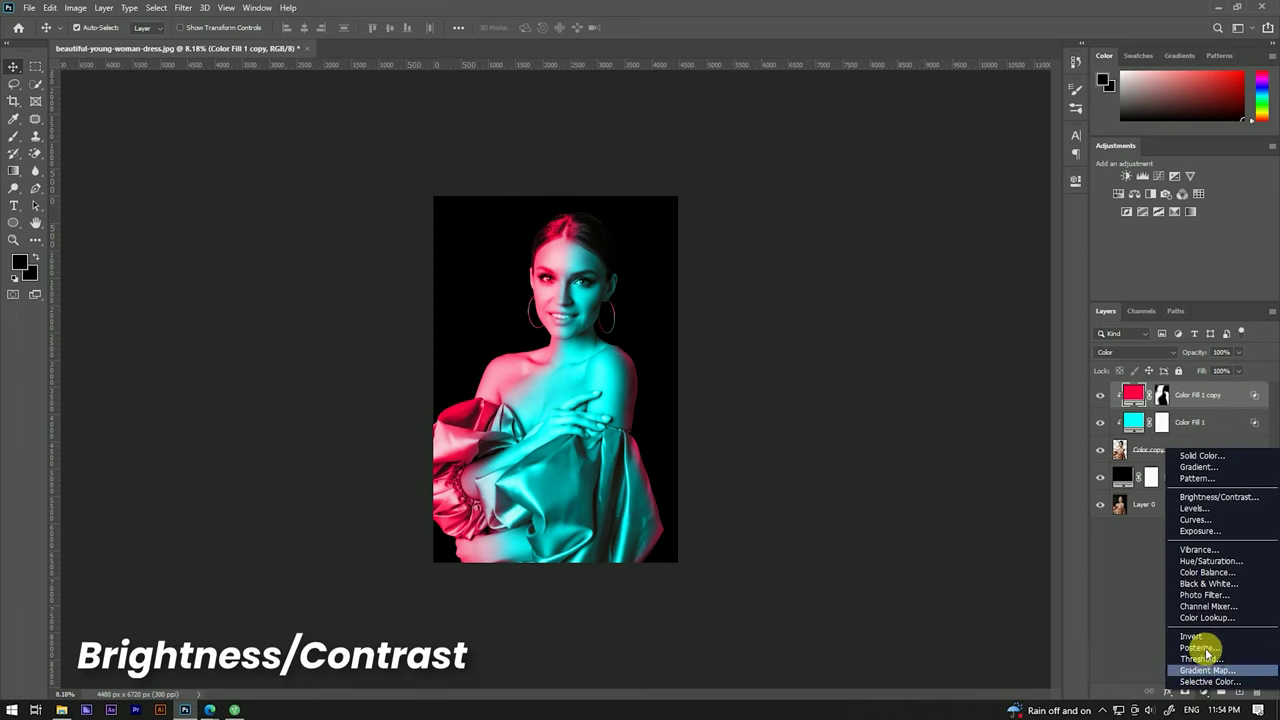
pyautogui.click(1210, 498)
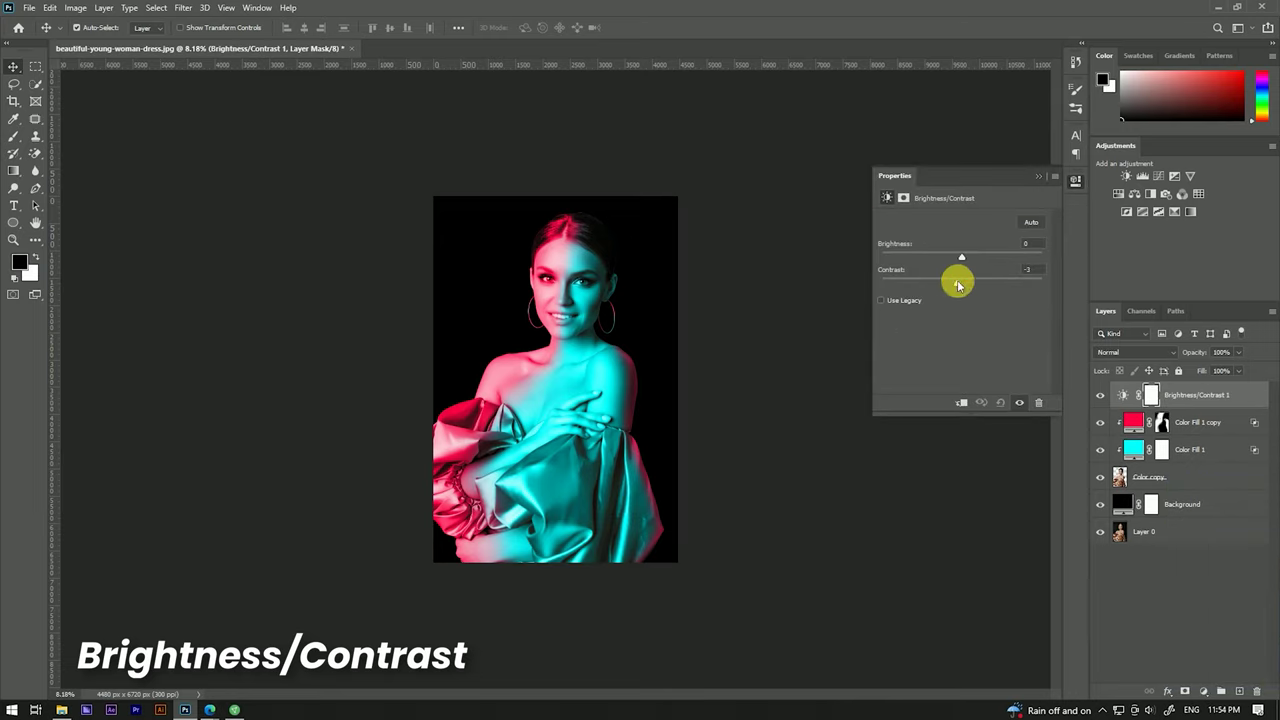
pyautogui.moveTo(953, 285); pyautogui.dragTo(949, 286)
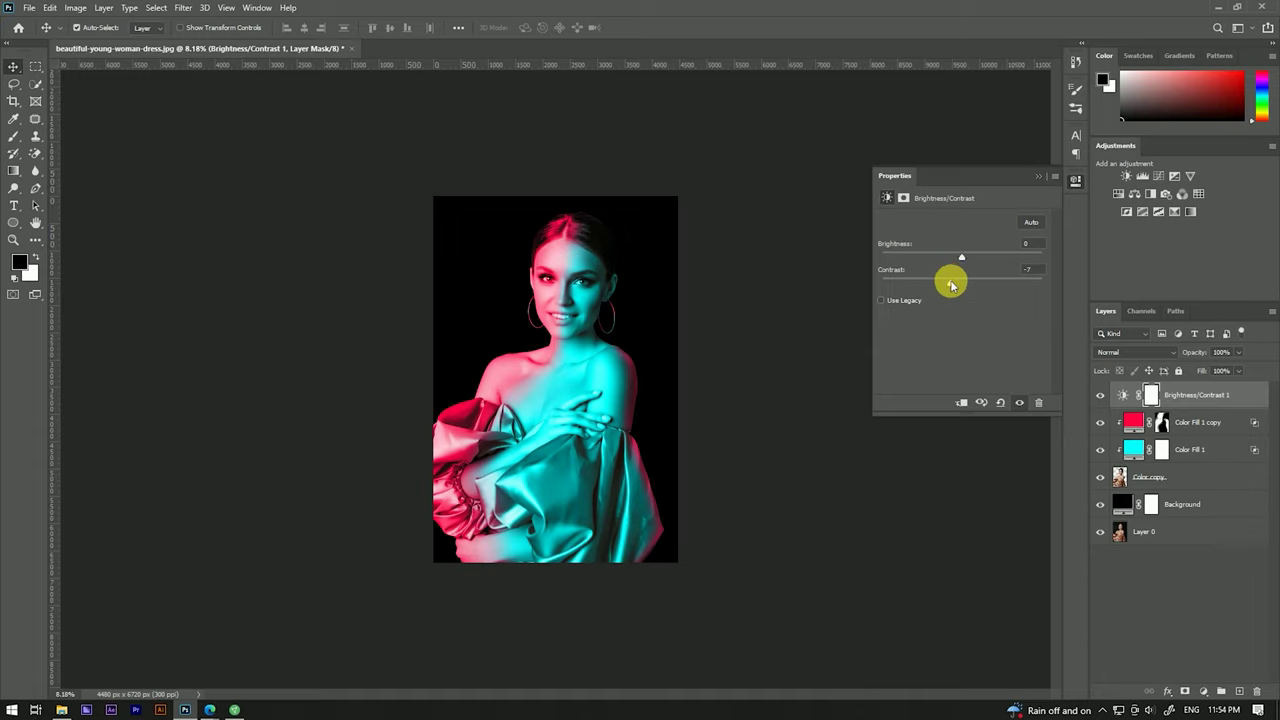
pyautogui.click(1037, 177)
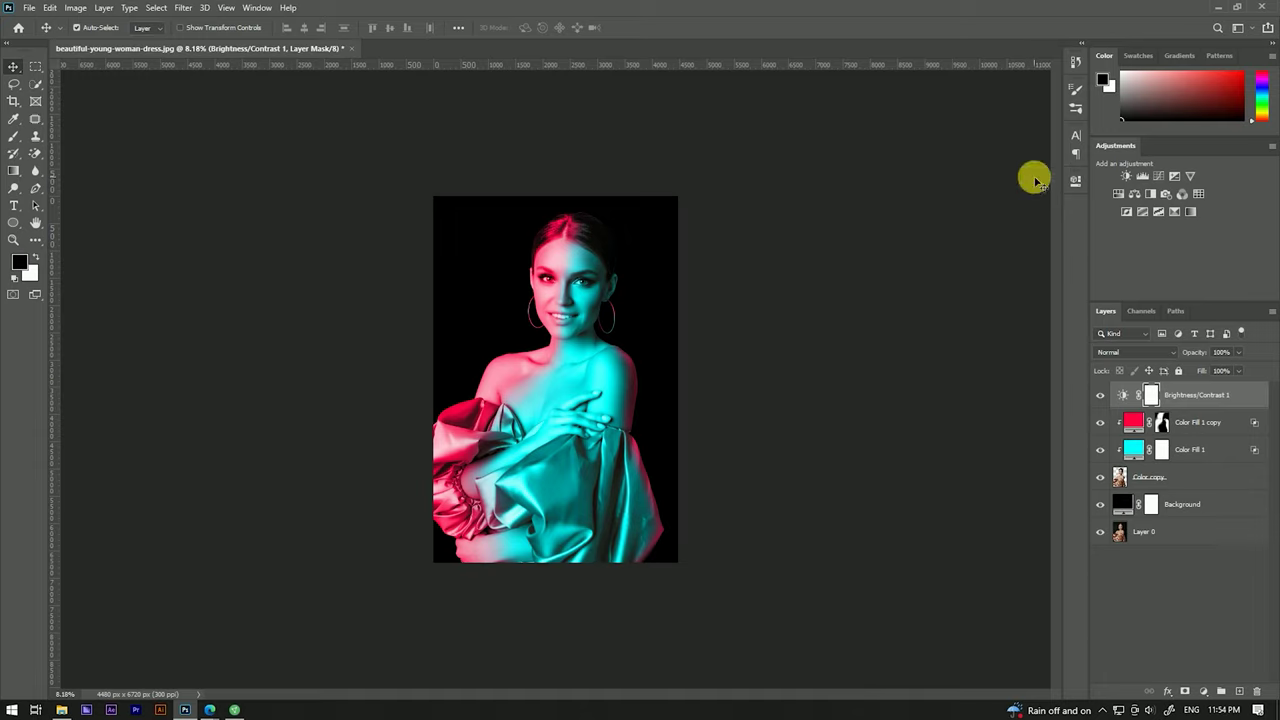
# Step: Add a Curves adjustment with the midpoint nudged up to brighten slightly
pyautogui.click(1203, 691)
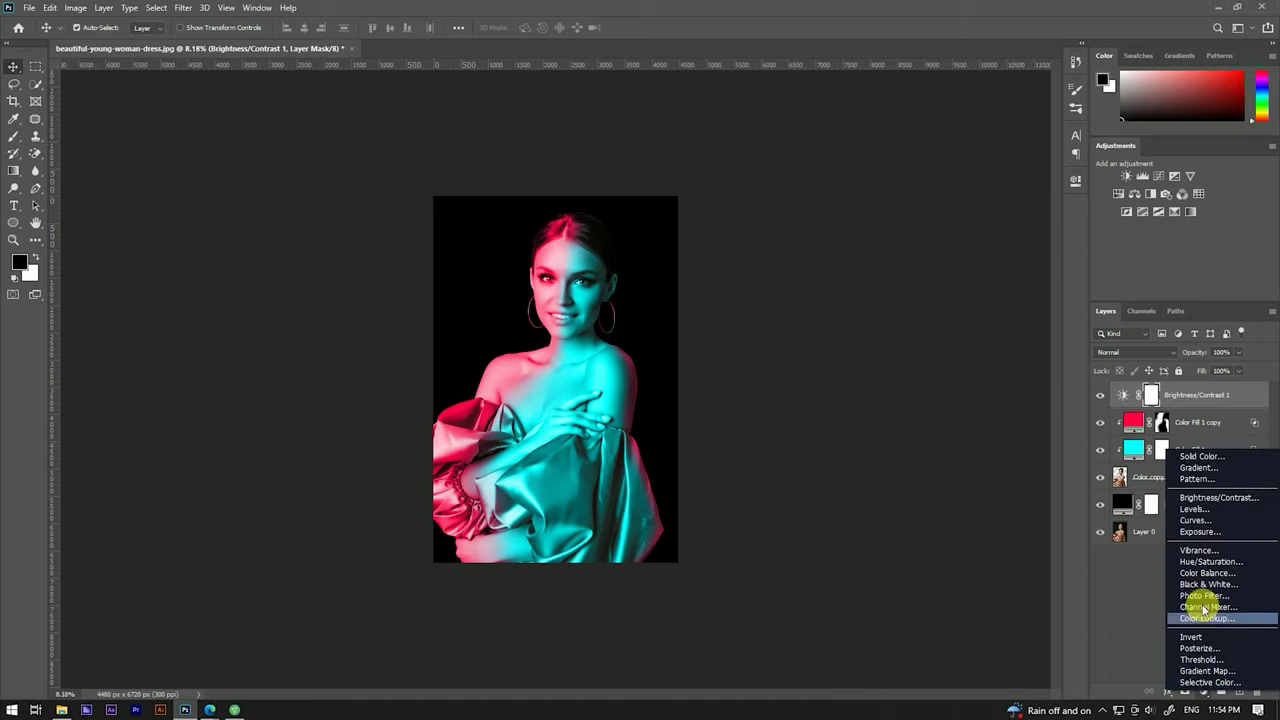
pyautogui.click(1185, 521)
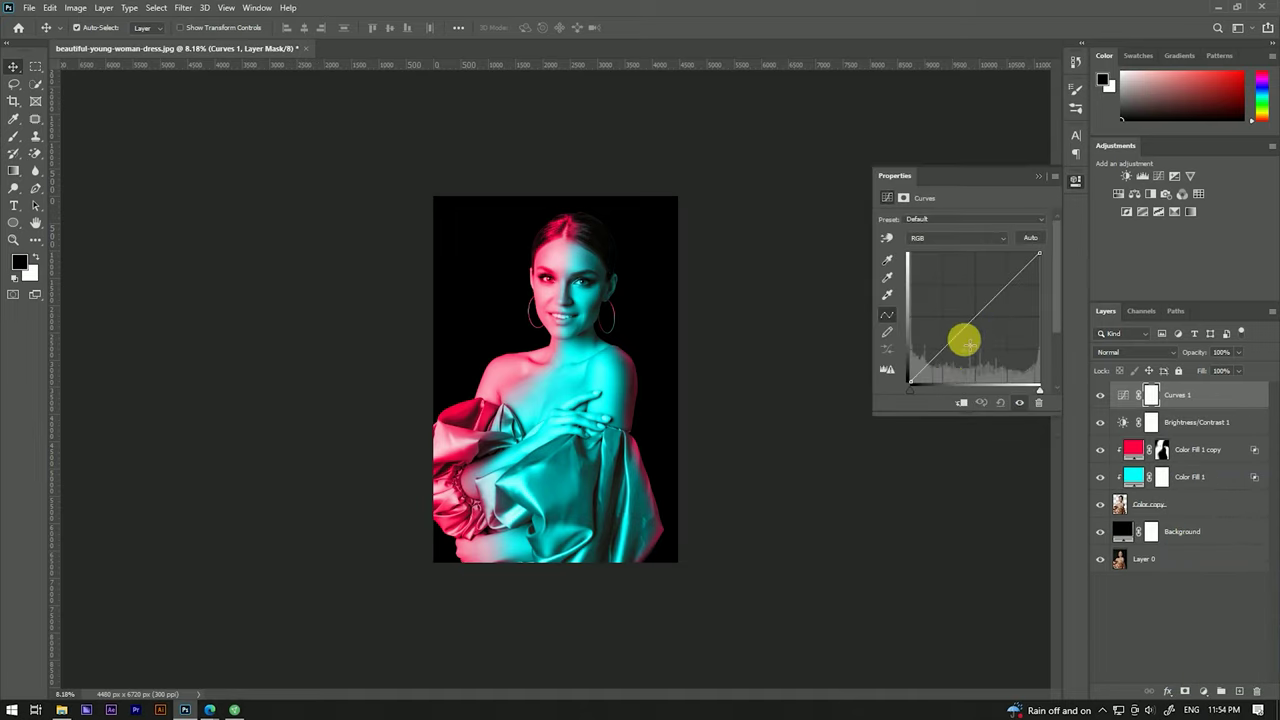
pyautogui.moveTo(982, 307); pyautogui.dragTo(982, 305)
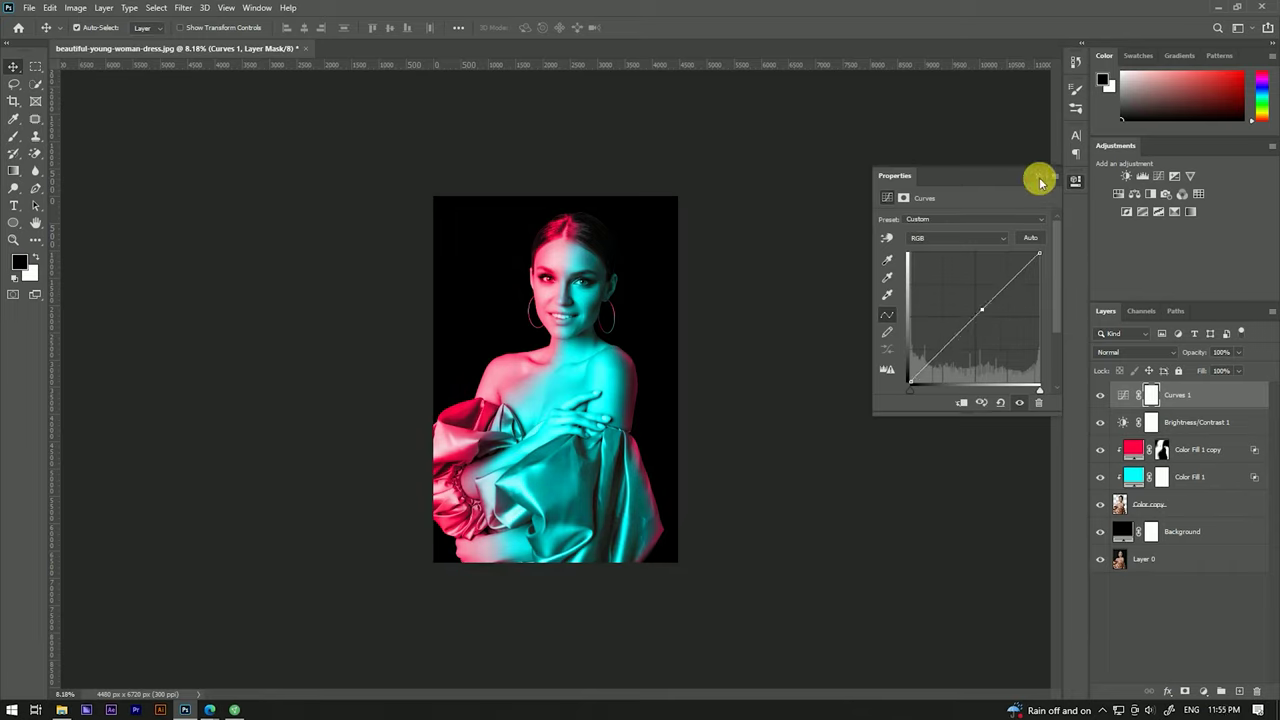
pyautogui.click(1042, 180)
pyautogui.click(1205, 691)
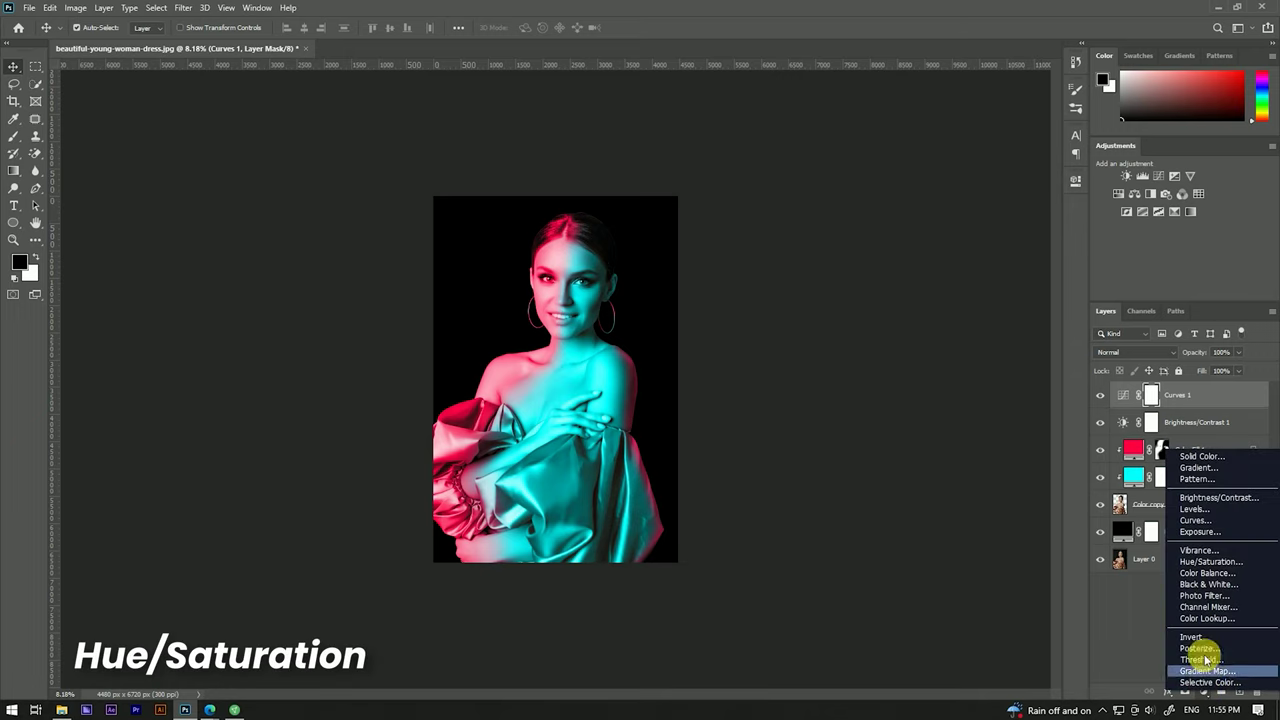
# Step: Add a Hue/Saturation 1 layer with Hue -3 and Saturation -2
pyautogui.click(1194, 563)
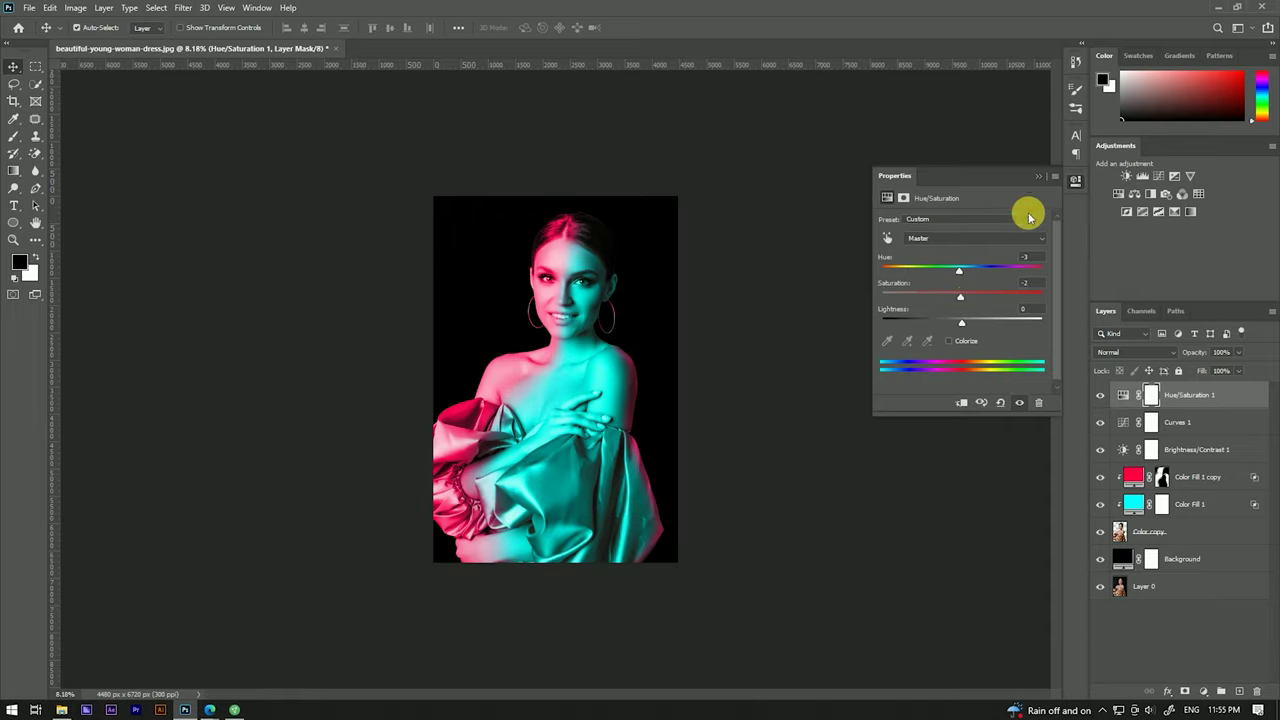
pyautogui.click(1037, 179)
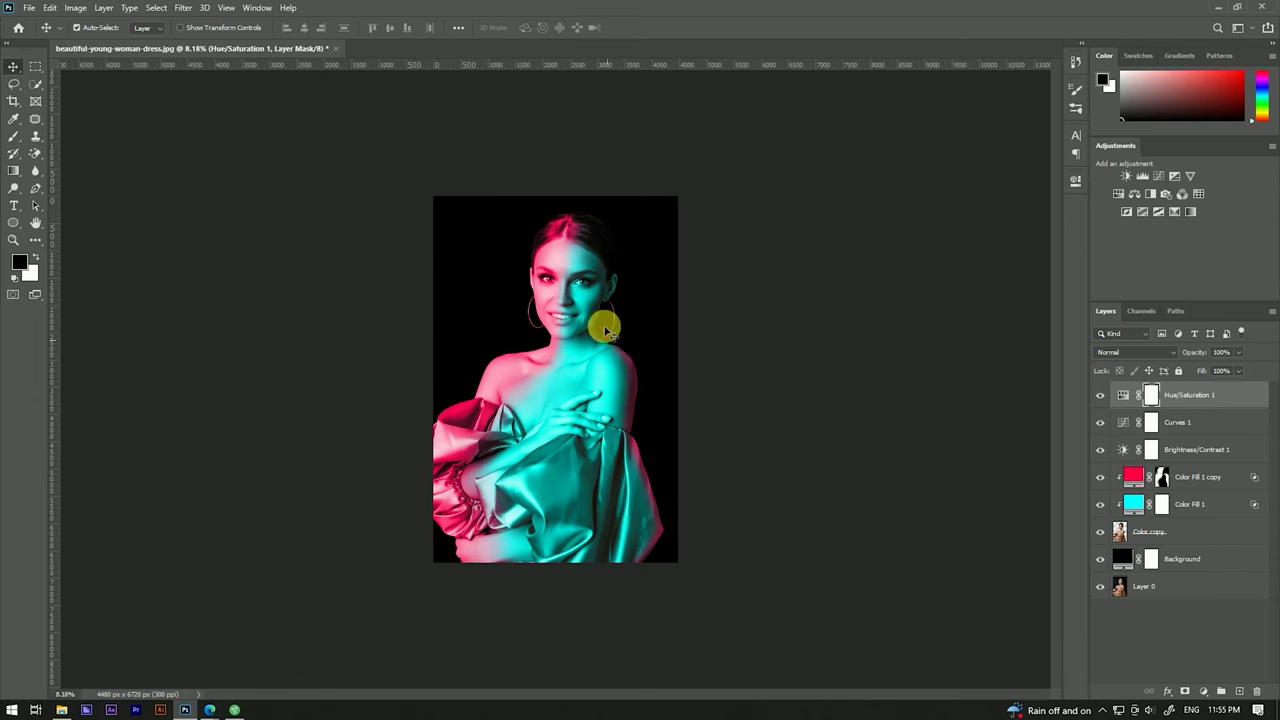
pyautogui.scroll(3, 605, 330)
pyautogui.scroll(-1, 607, 308)
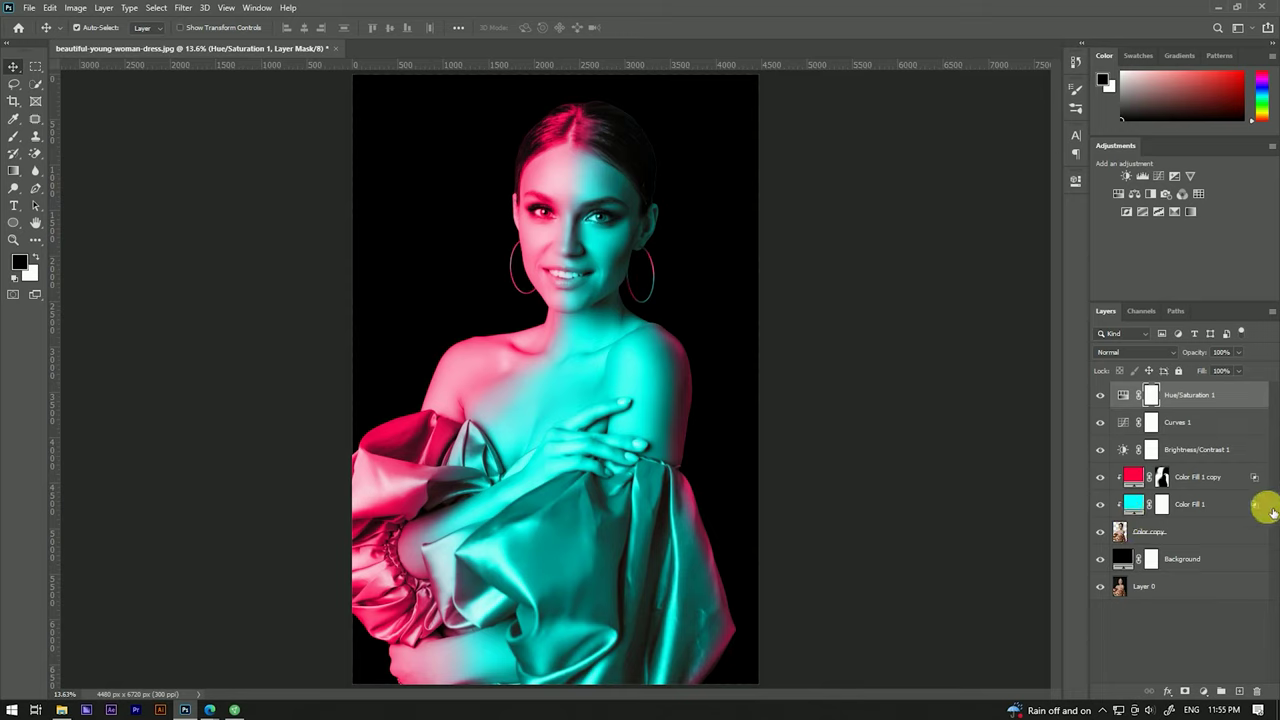
# Step: Select the layers from Hue/Saturation 1 down to Background and group them into Group 1
pyautogui.click(1212, 562)
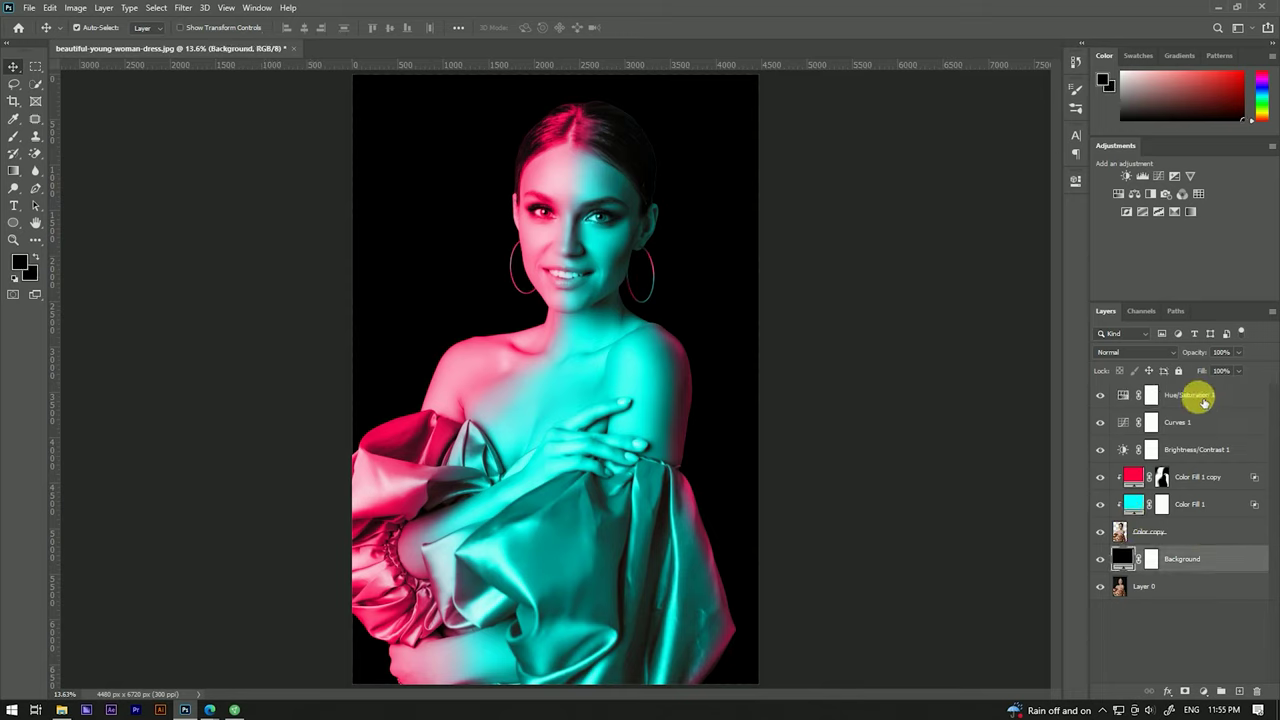
pyautogui.keyDown('shift'); pyautogui.click(1203, 400); pyautogui.keyUp('shift')
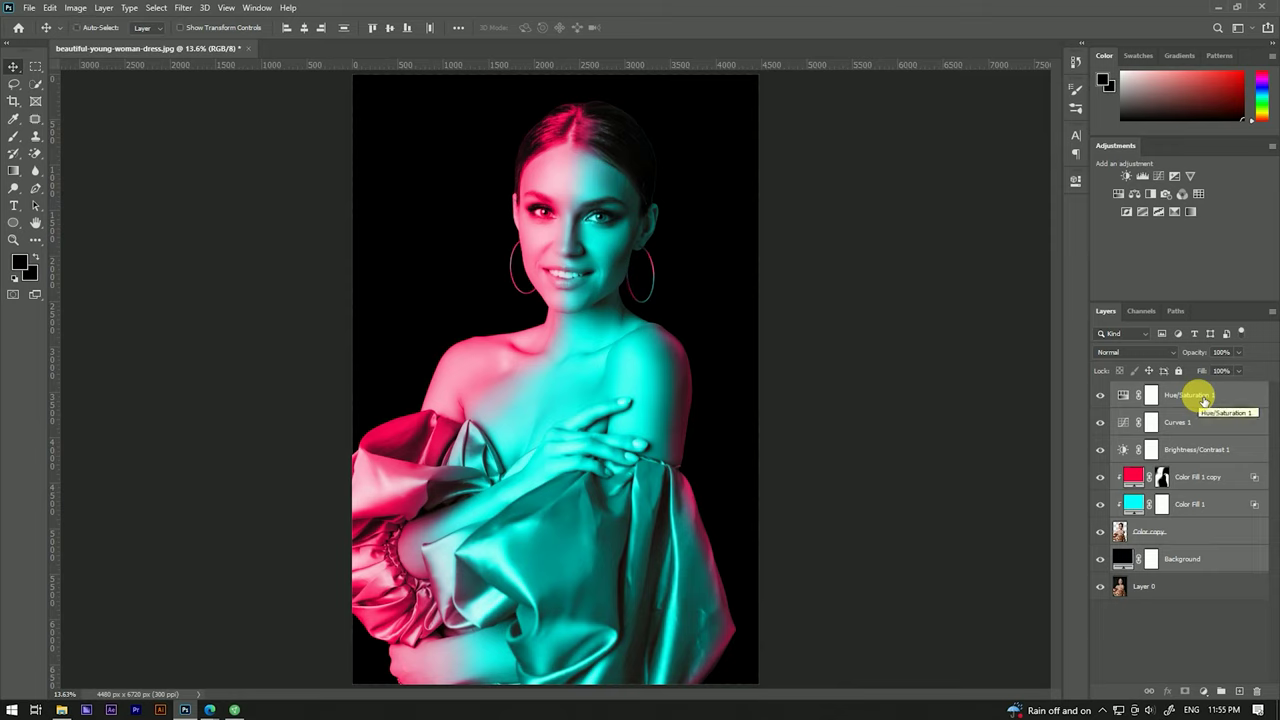
pyautogui.hotkey('ctrl', 'g')
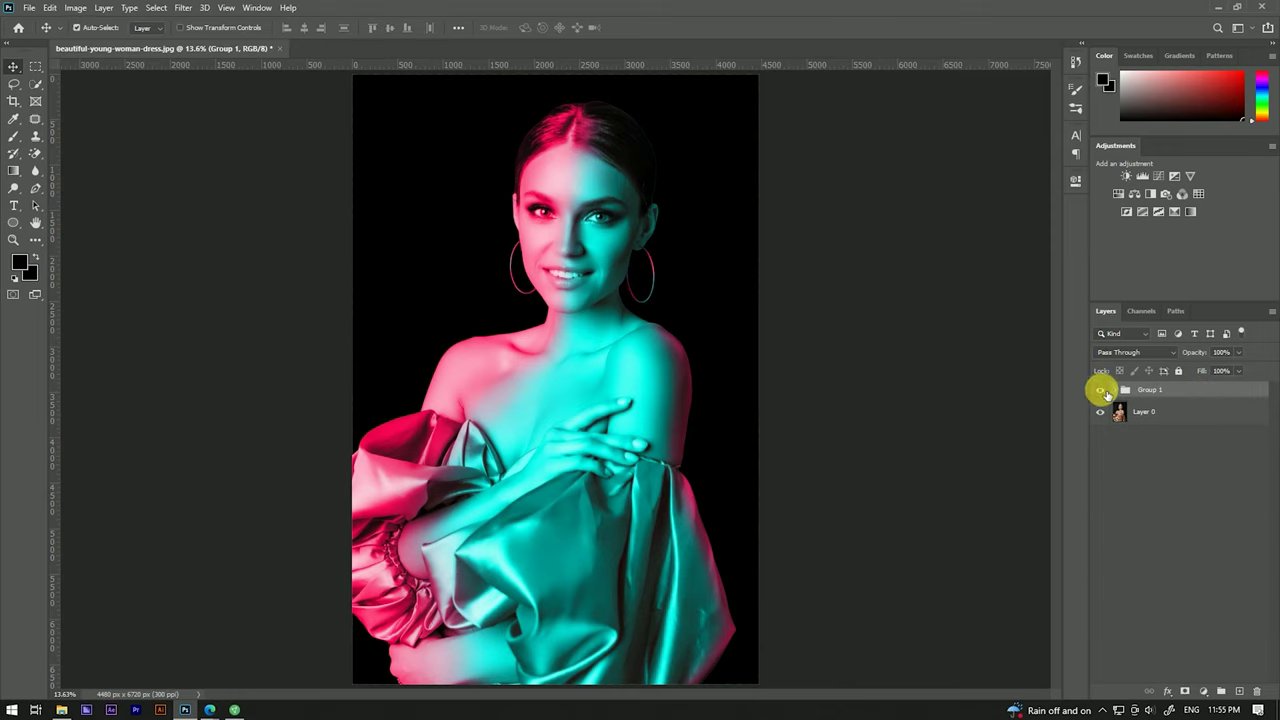
# Step: Toggle Group 1's visibility to compare before and after, leaving it visible
pyautogui.click(1104, 392)
pyautogui.click(1102, 390)
pyautogui.click(1102, 390)
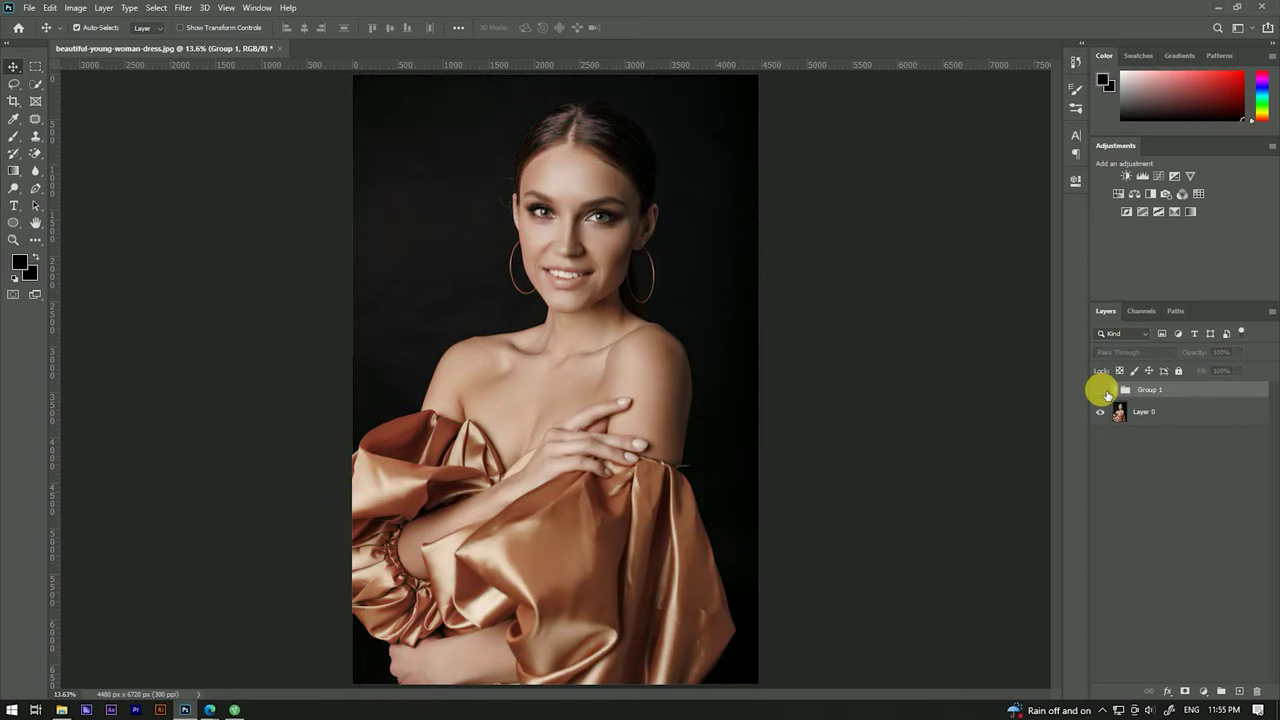
pyautogui.click(1104, 391)
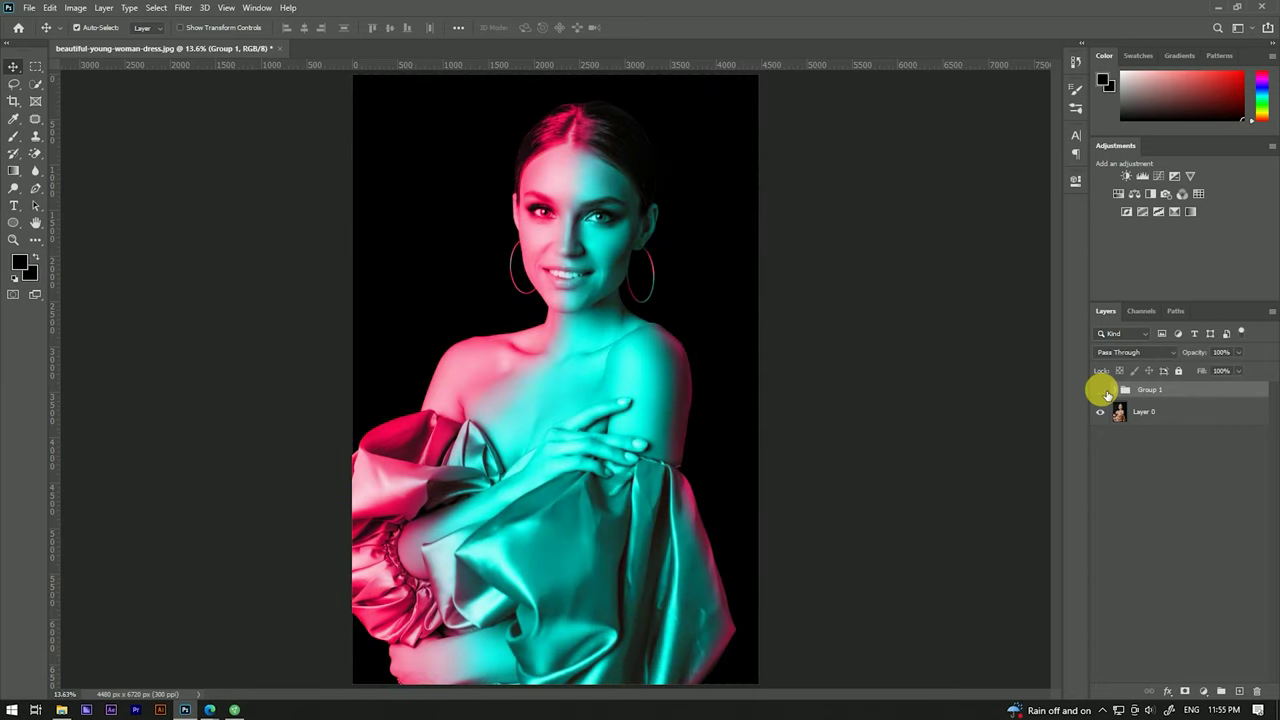
pyautogui.click(1102, 390)
pyautogui.click(1102, 390)
pyautogui.click(1102, 390)
pyautogui.click(1102, 390)
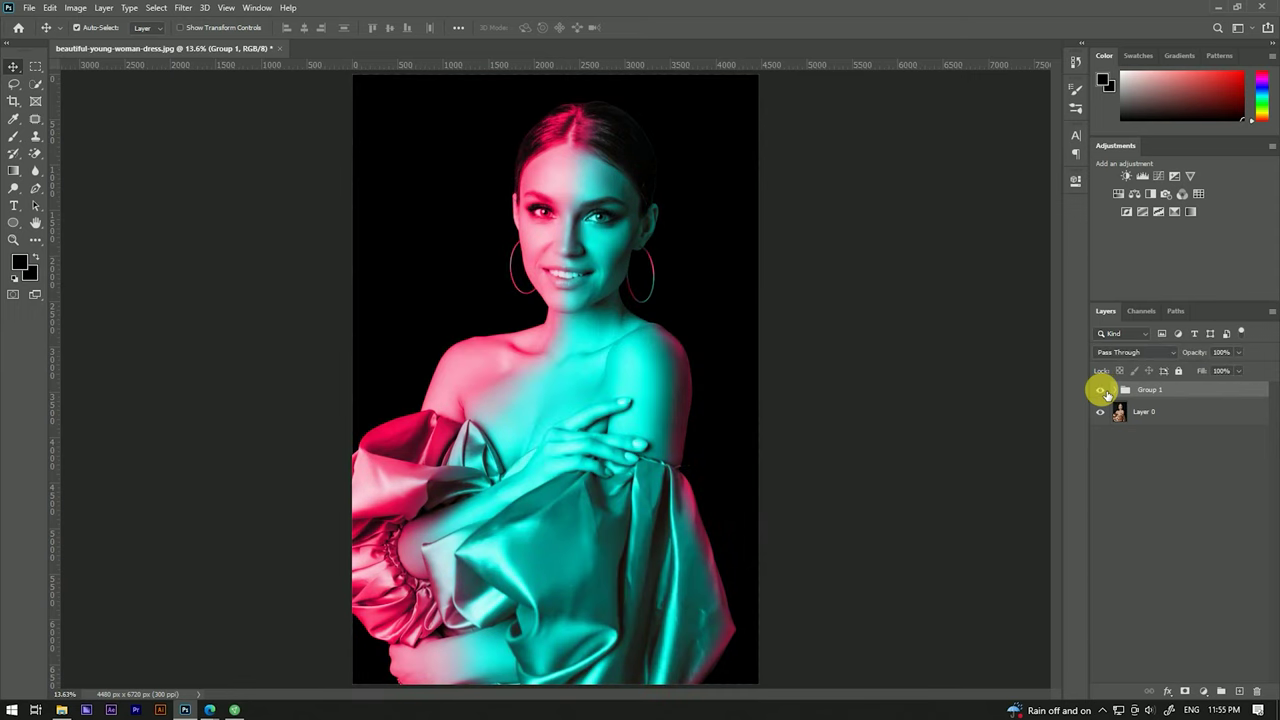